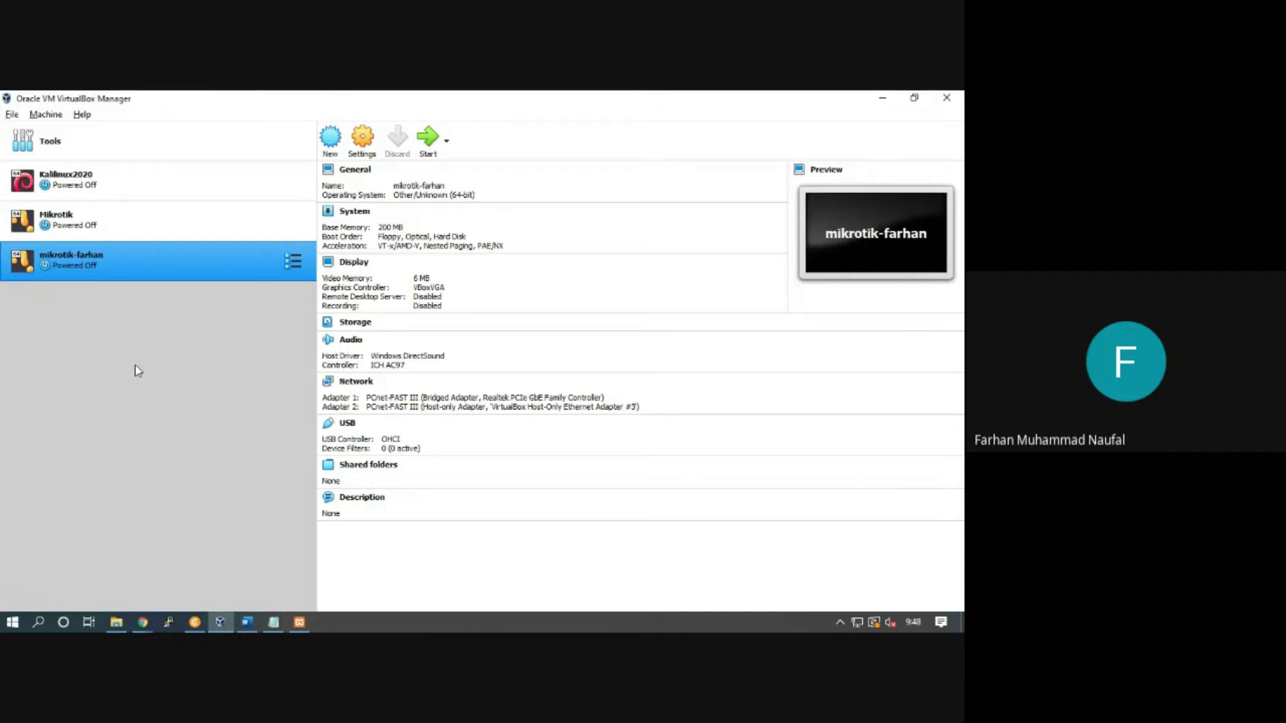
Step: Create VM Debian-Praktek-Farhan (Linux, Debian 64-bit) with 1024 MB memory and a default new virtual hard disk
{"action": "left_click", "coordinate": [329, 141]}
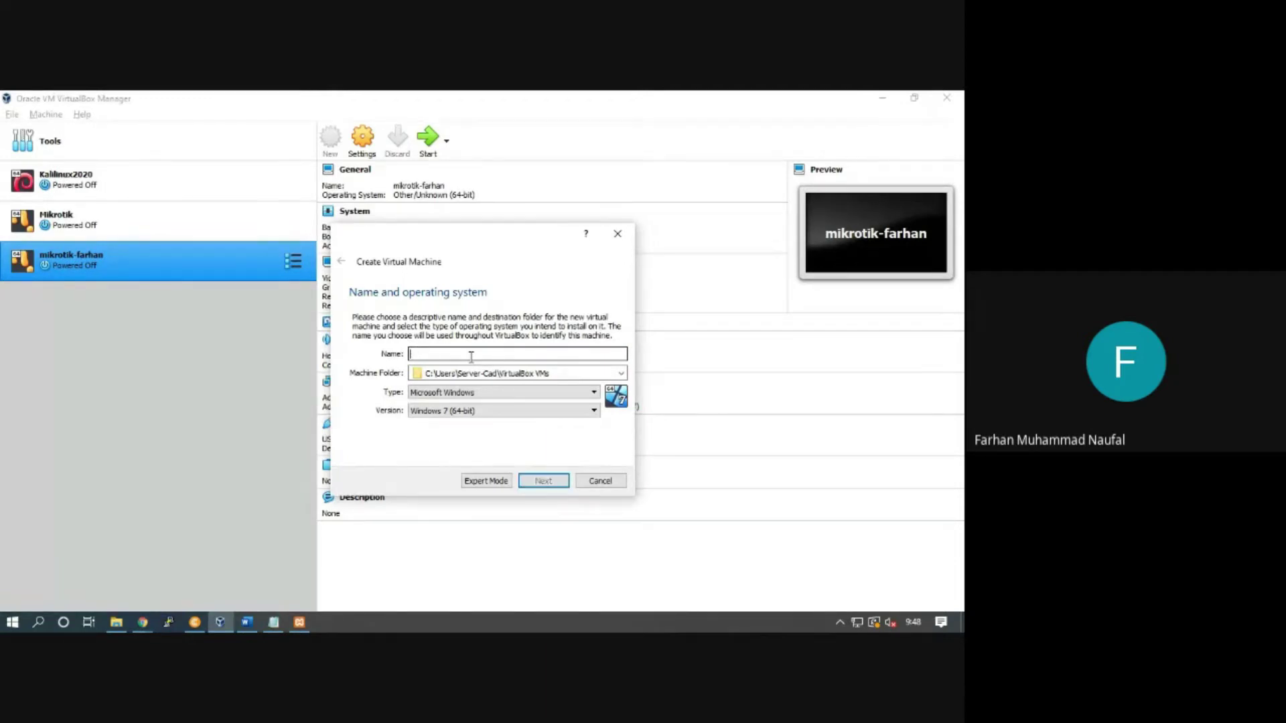
{"action": "type", "text": "Debian-Praktek-"}
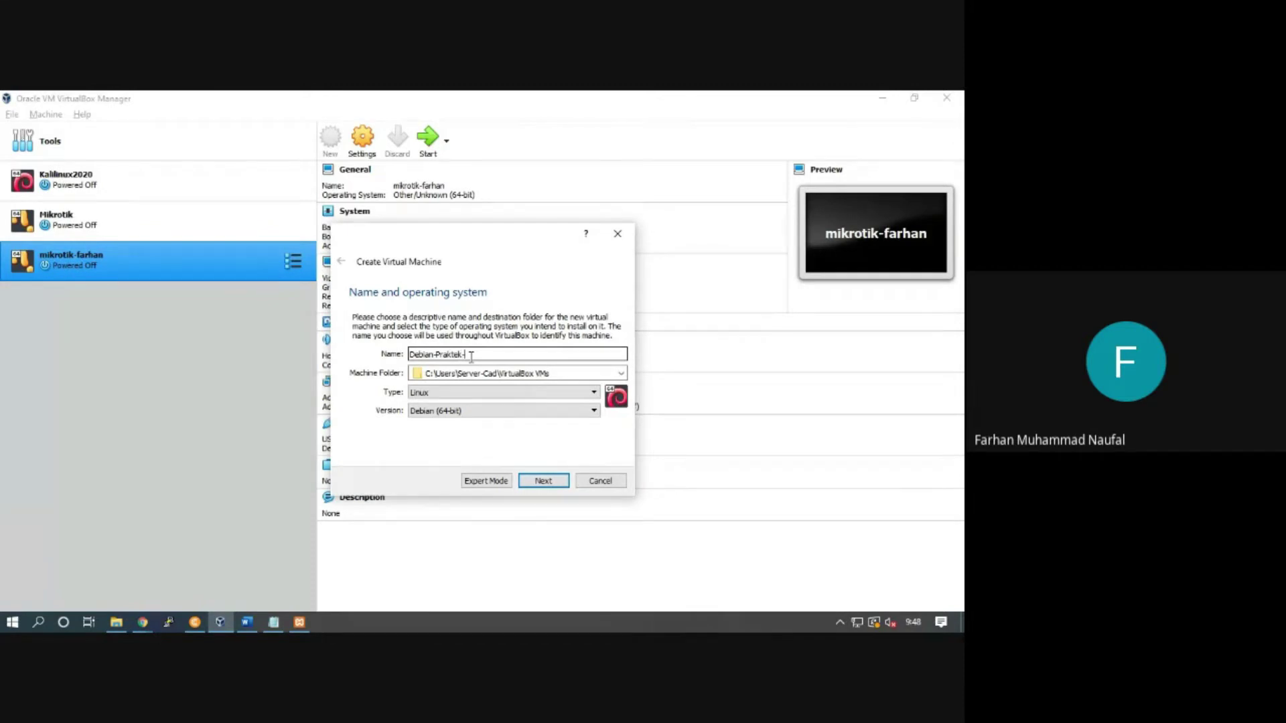
{"action": "type", "text": "Farhan"}
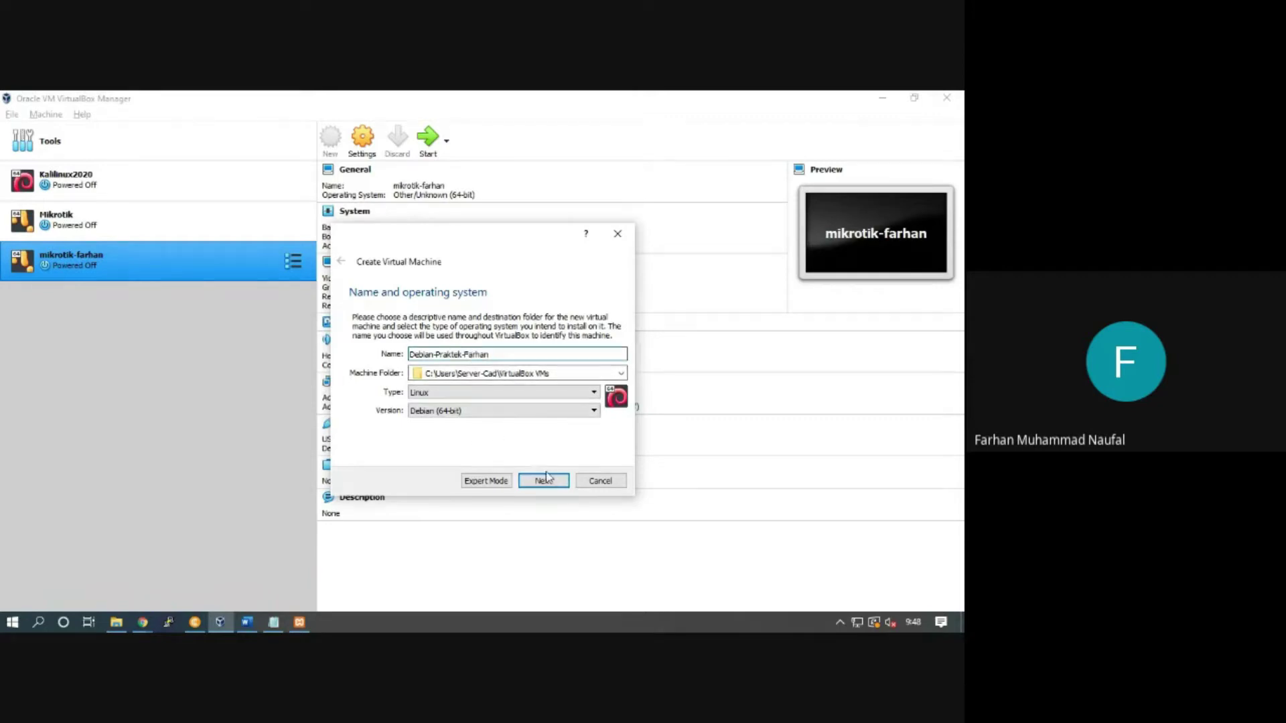
{"action": "left_click", "coordinate": [547, 482]}
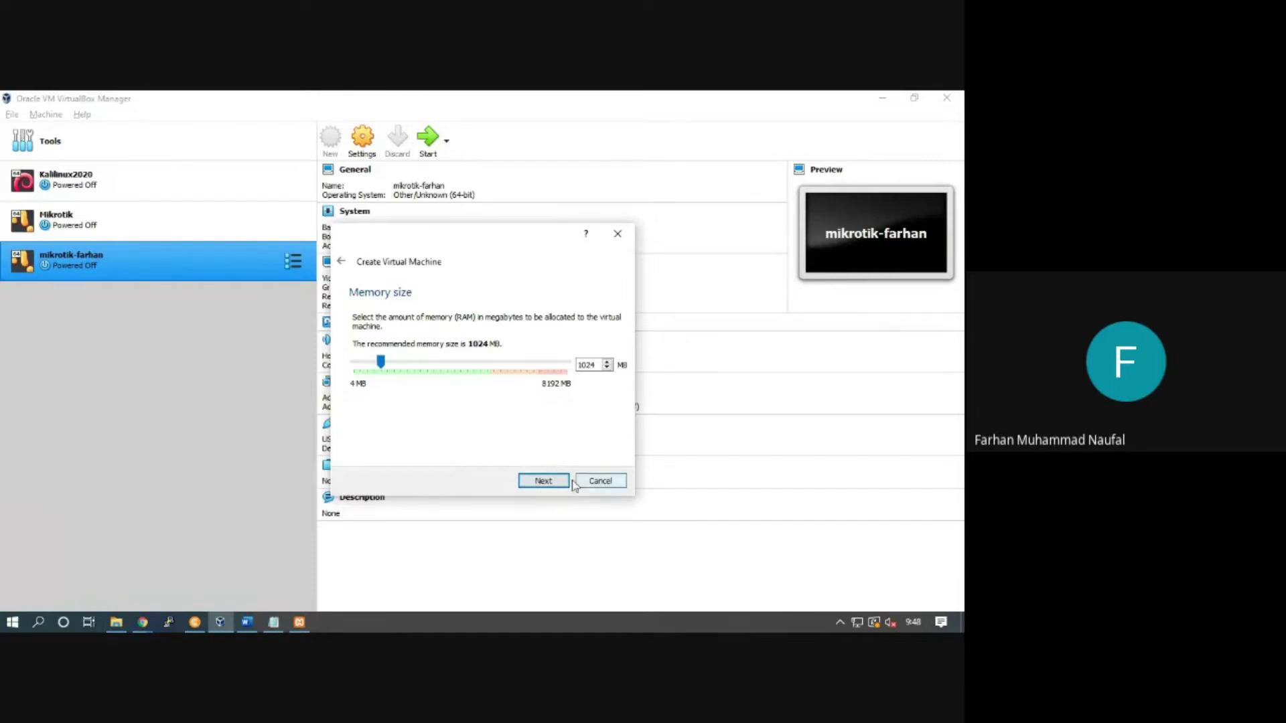
{"action": "left_click", "coordinate": [544, 482]}
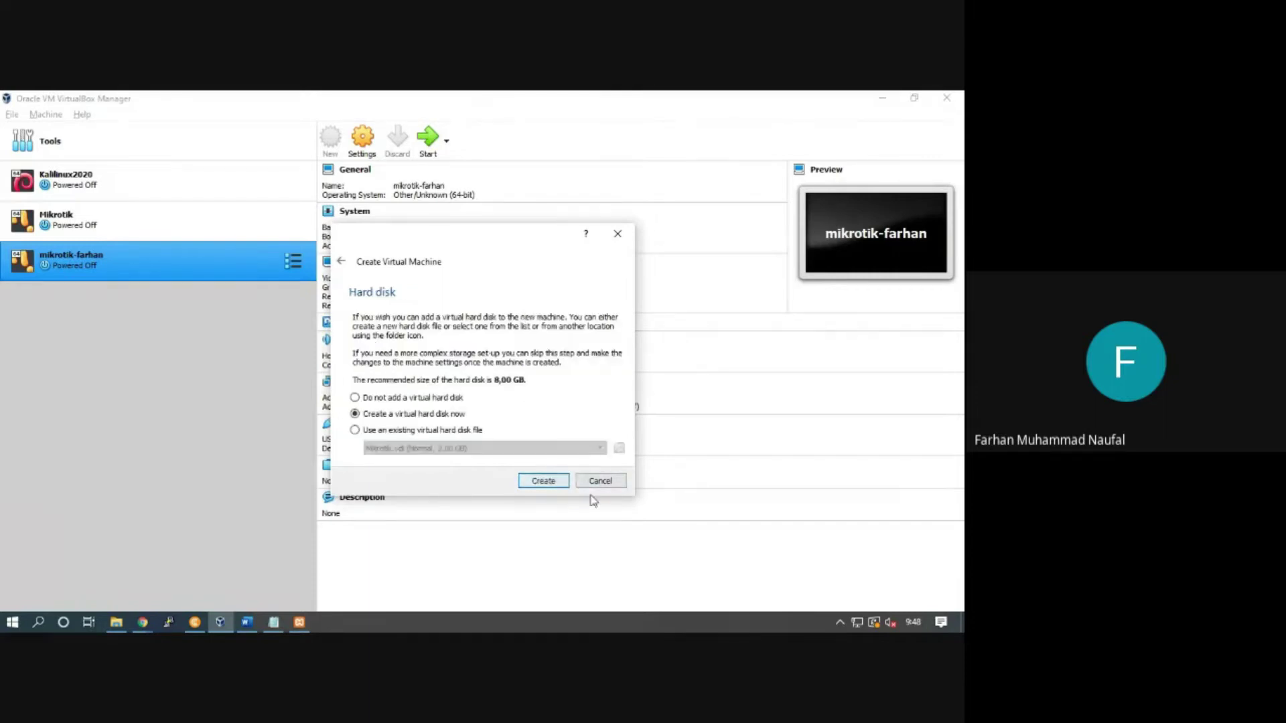
{"action": "left_click", "coordinate": [550, 485]}
{"action": "left_click", "coordinate": [549, 504]}
{"action": "left_click", "coordinate": [549, 505]}
{"action": "left_click", "coordinate": [549, 505]}
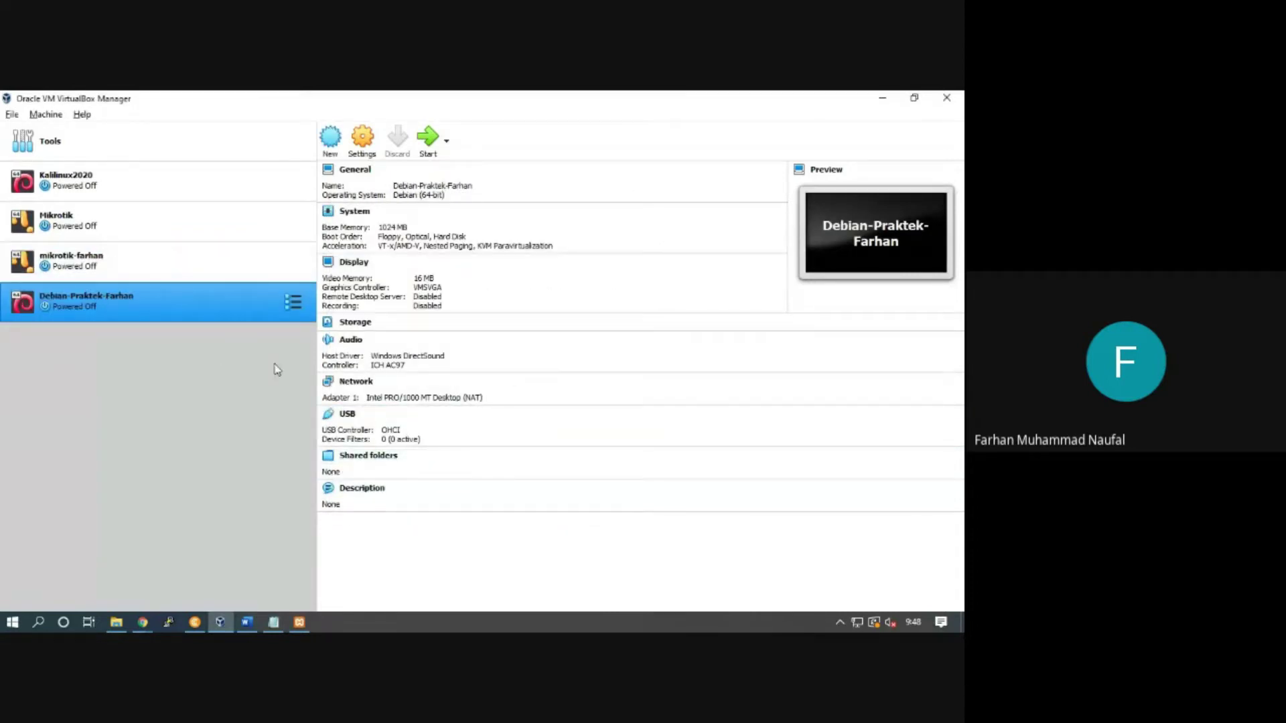
Step: Review the four network adapters, then change Adapter 1 from NAT to Not attached and save
{"action": "left_click", "coordinate": [368, 143]}
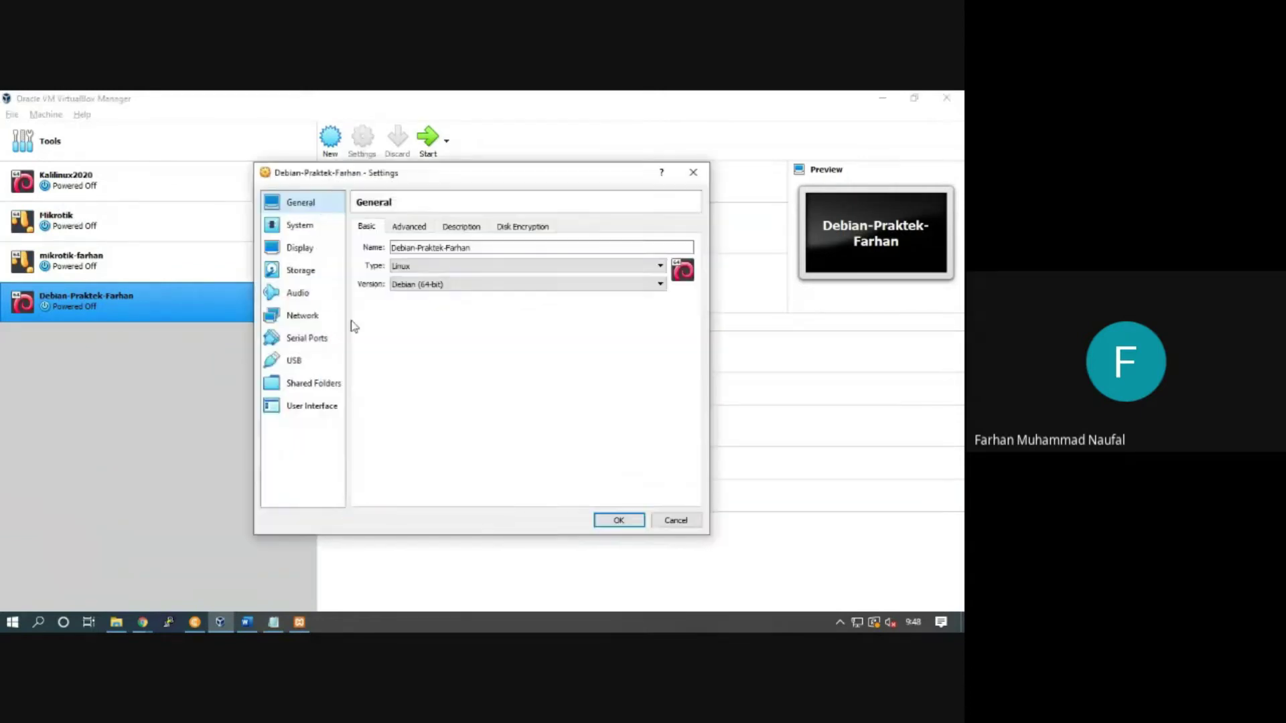
{"action": "left_click", "coordinate": [308, 320]}
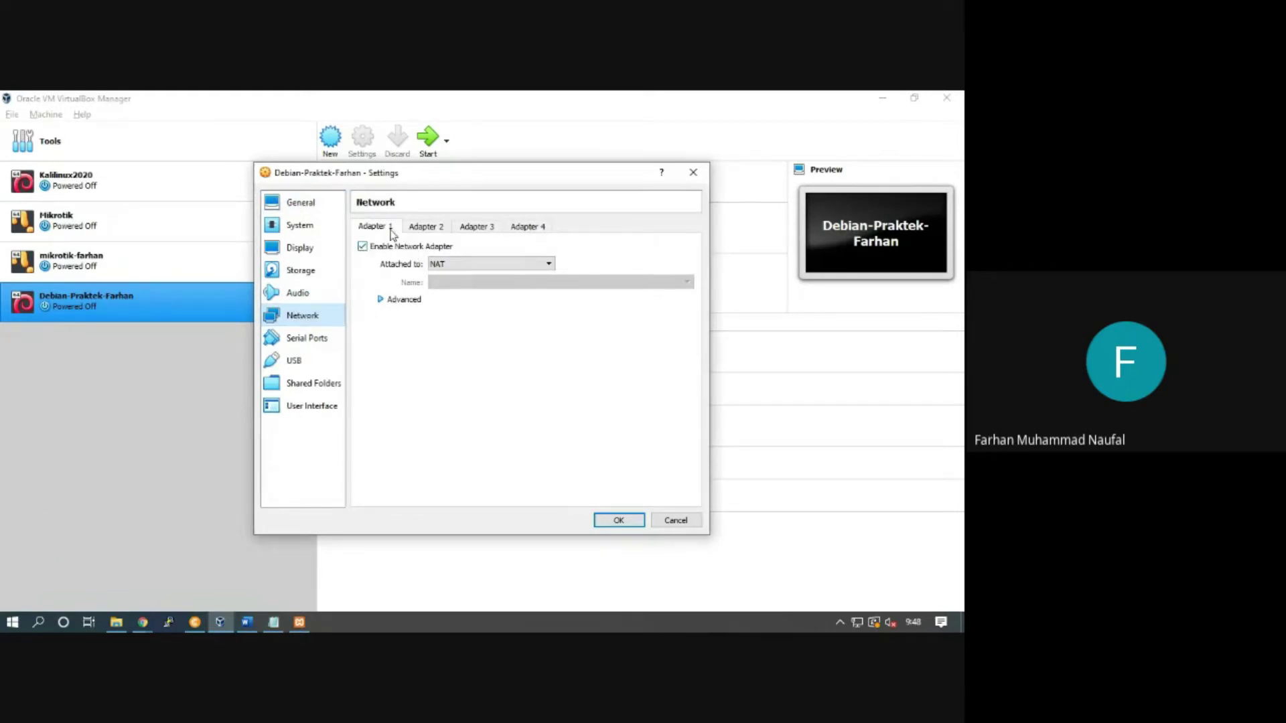
{"action": "left_click", "coordinate": [412, 231]}
{"action": "left_click", "coordinate": [532, 227]}
{"action": "left_click", "coordinate": [485, 234]}
{"action": "left_click", "coordinate": [425, 228]}
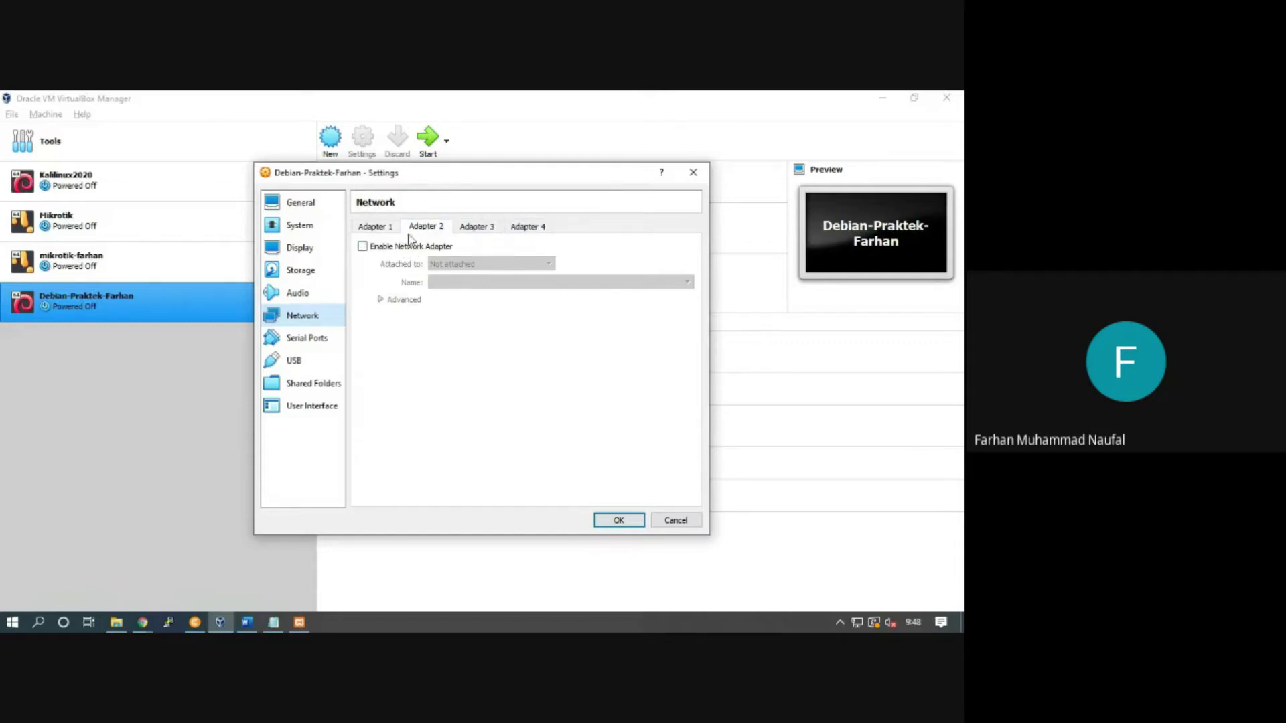
{"action": "left_click", "coordinate": [390, 226]}
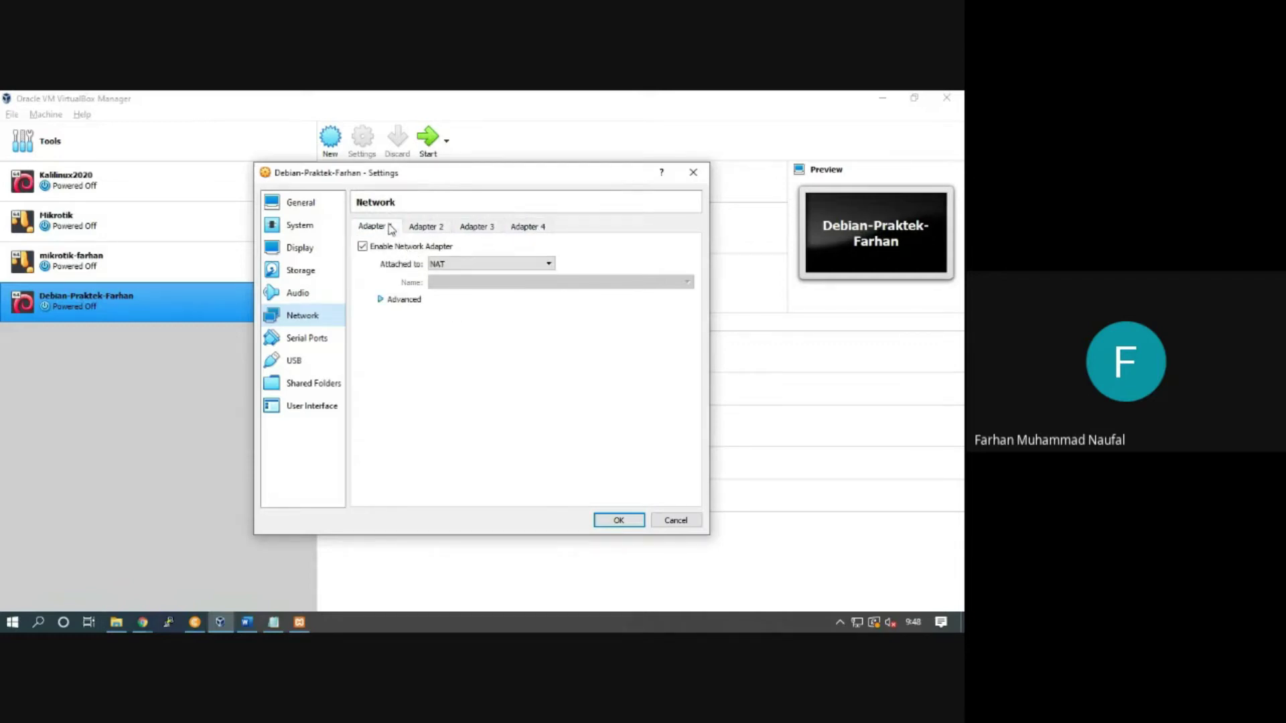
{"action": "left_click", "coordinate": [450, 264]}
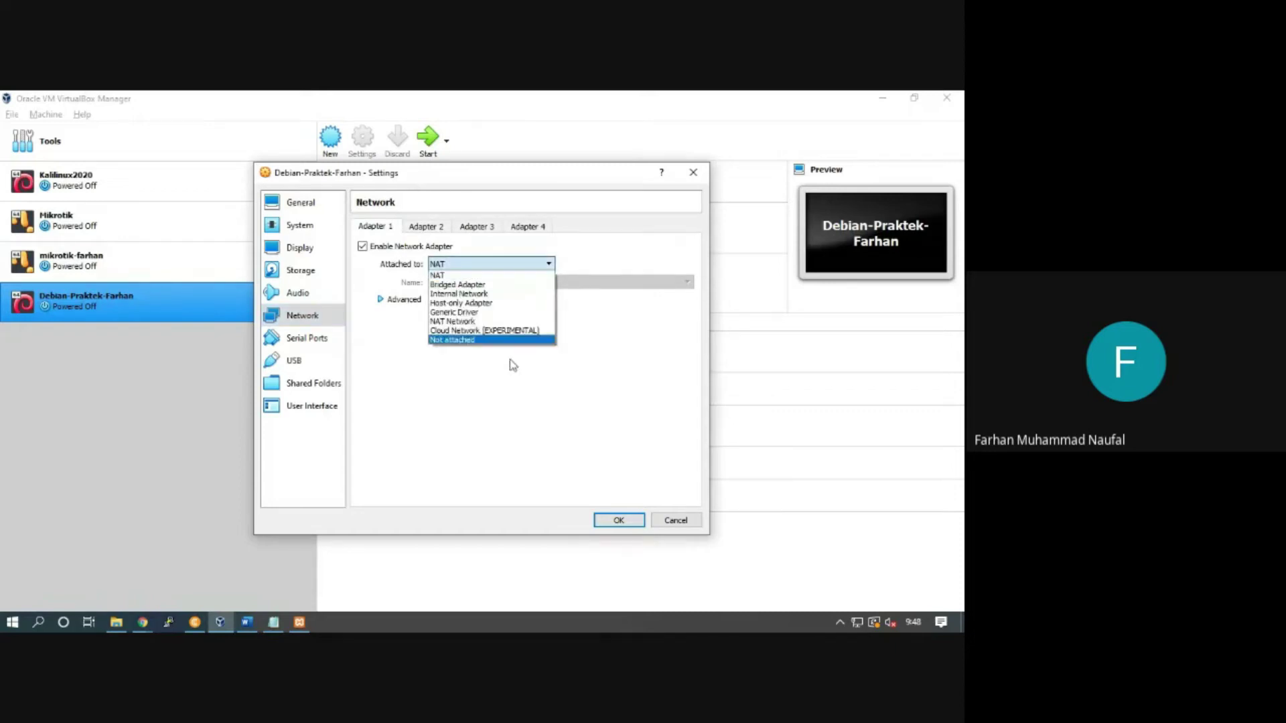
{"action": "left_click", "coordinate": [458, 340]}
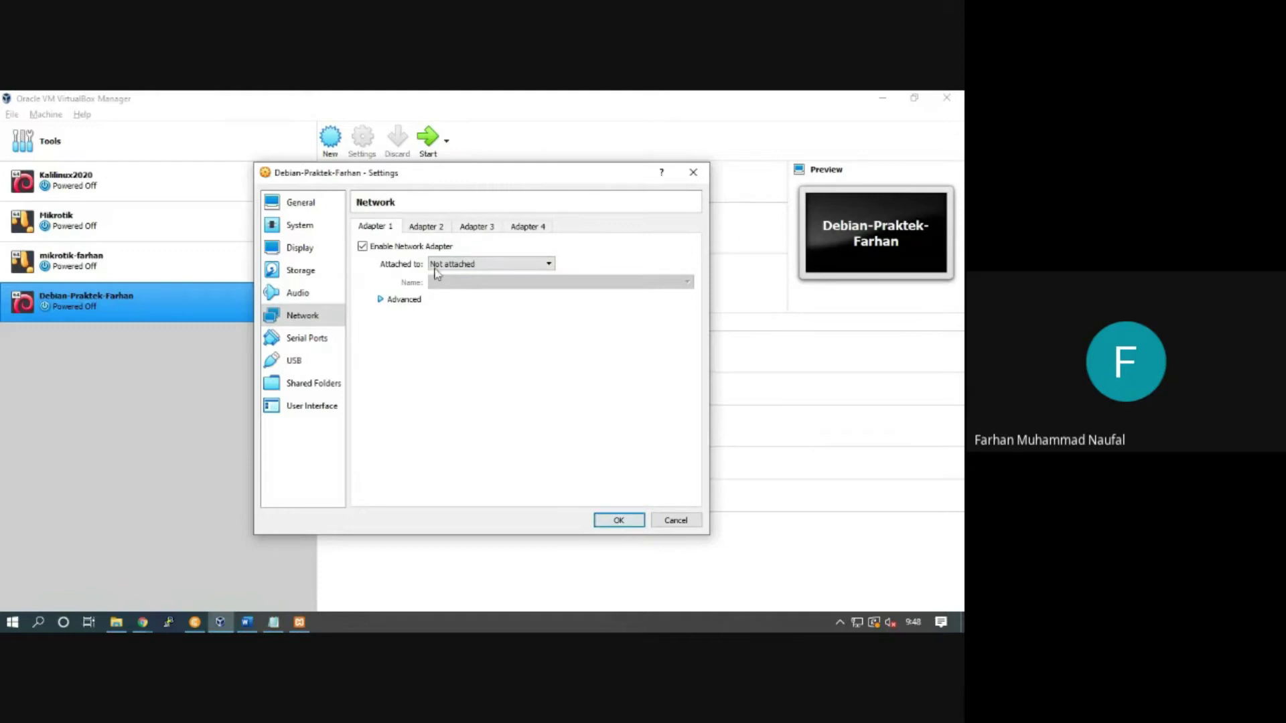
{"action": "left_click", "coordinate": [614, 521]}
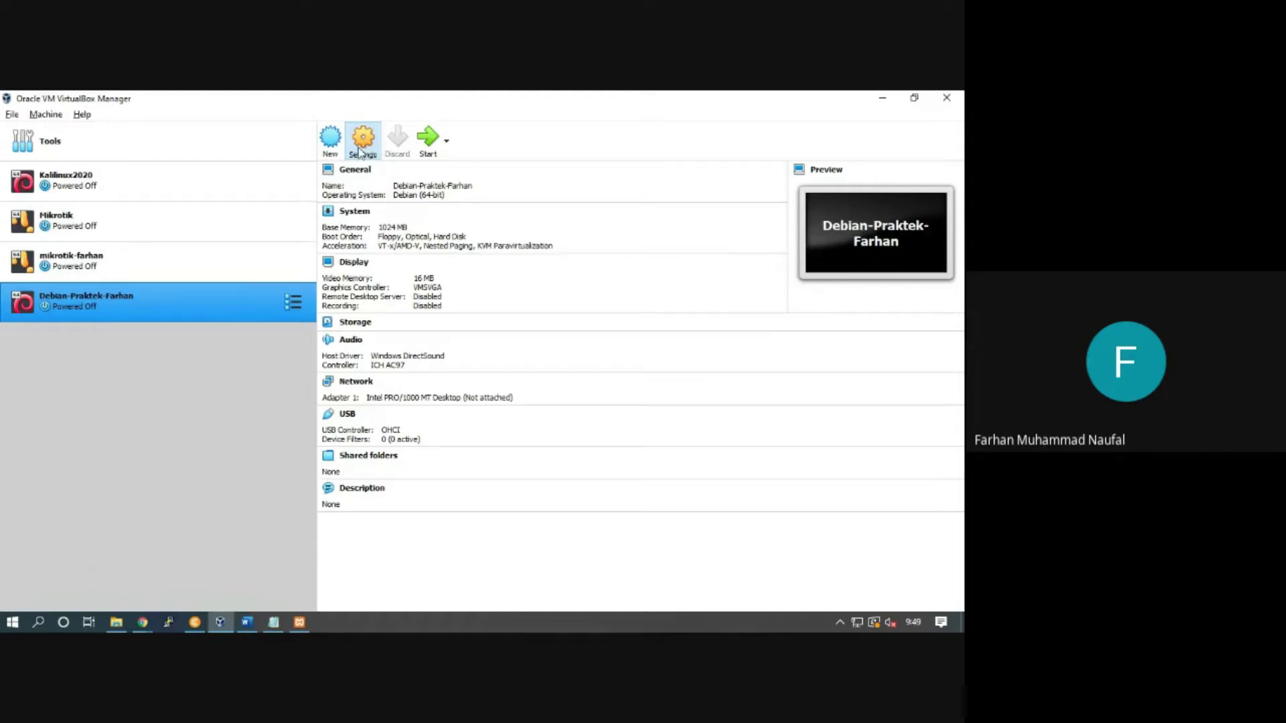
Step: Load debian-10.5.0-i386-netinst.iso into the empty IDE optical drive and save the storage settings
{"action": "left_click", "coordinate": [361, 141]}
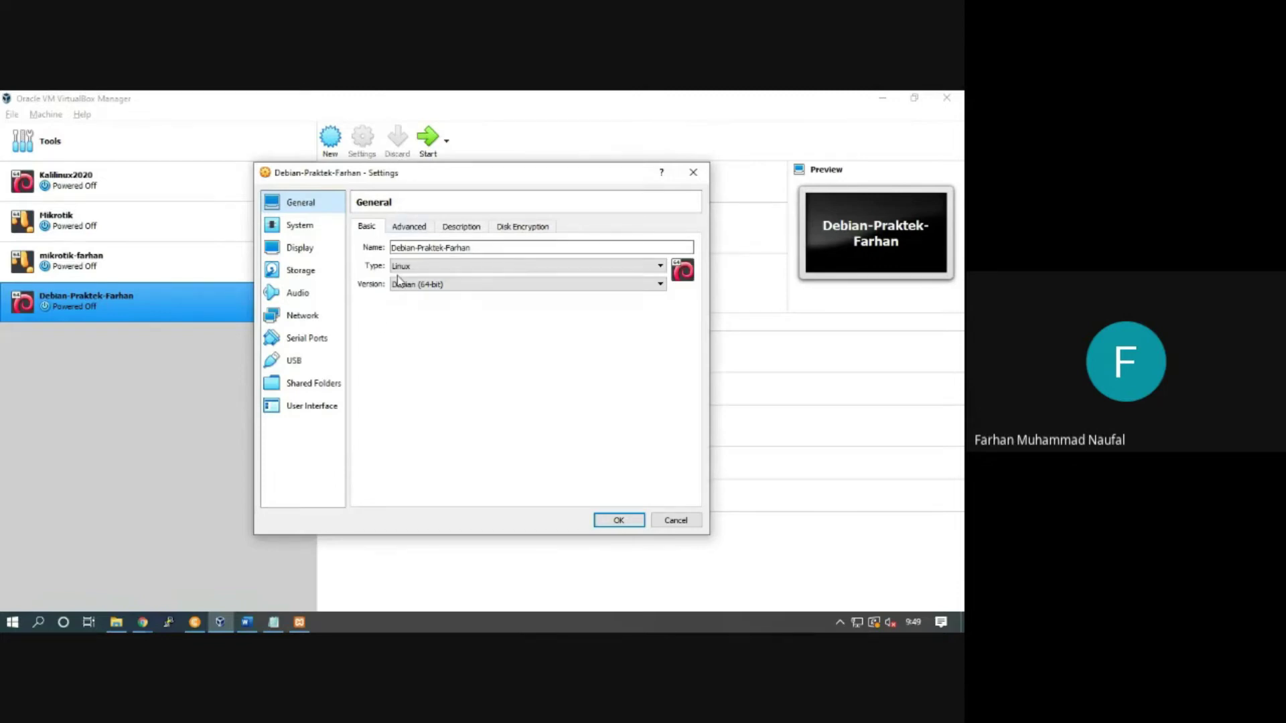
{"action": "left_click", "coordinate": [316, 323]}
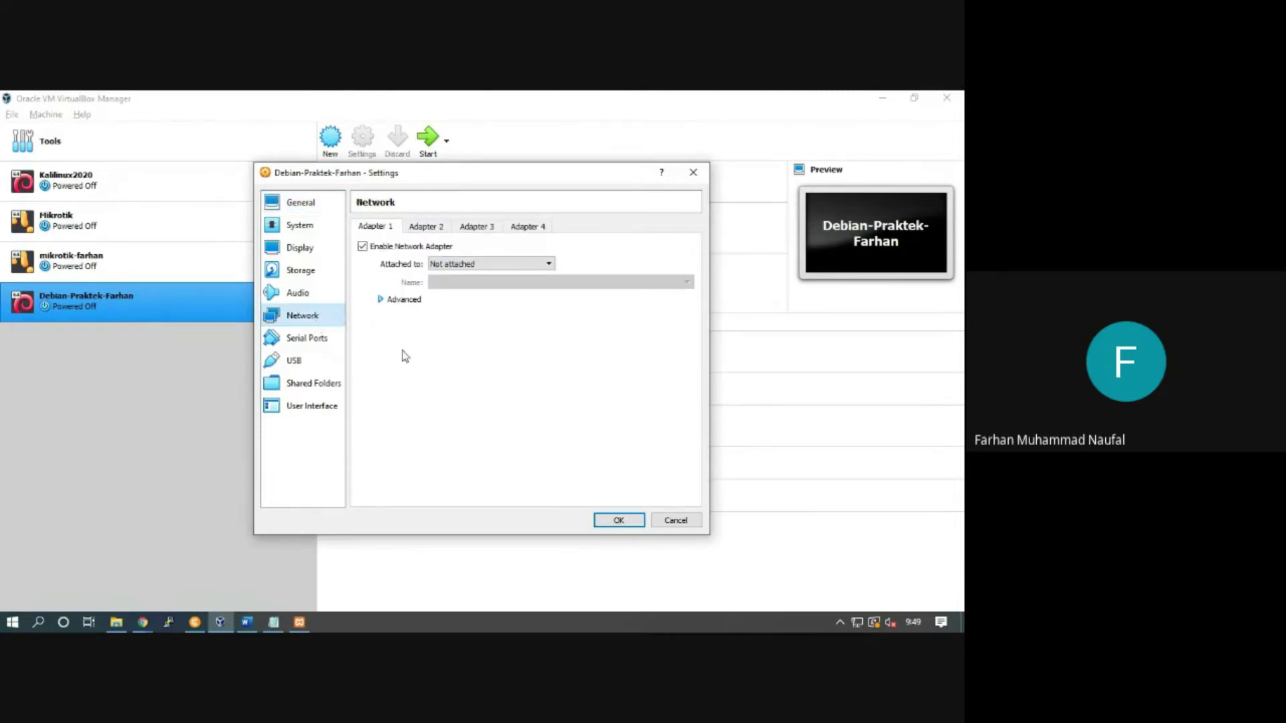
{"action": "left_click", "coordinate": [305, 273]}
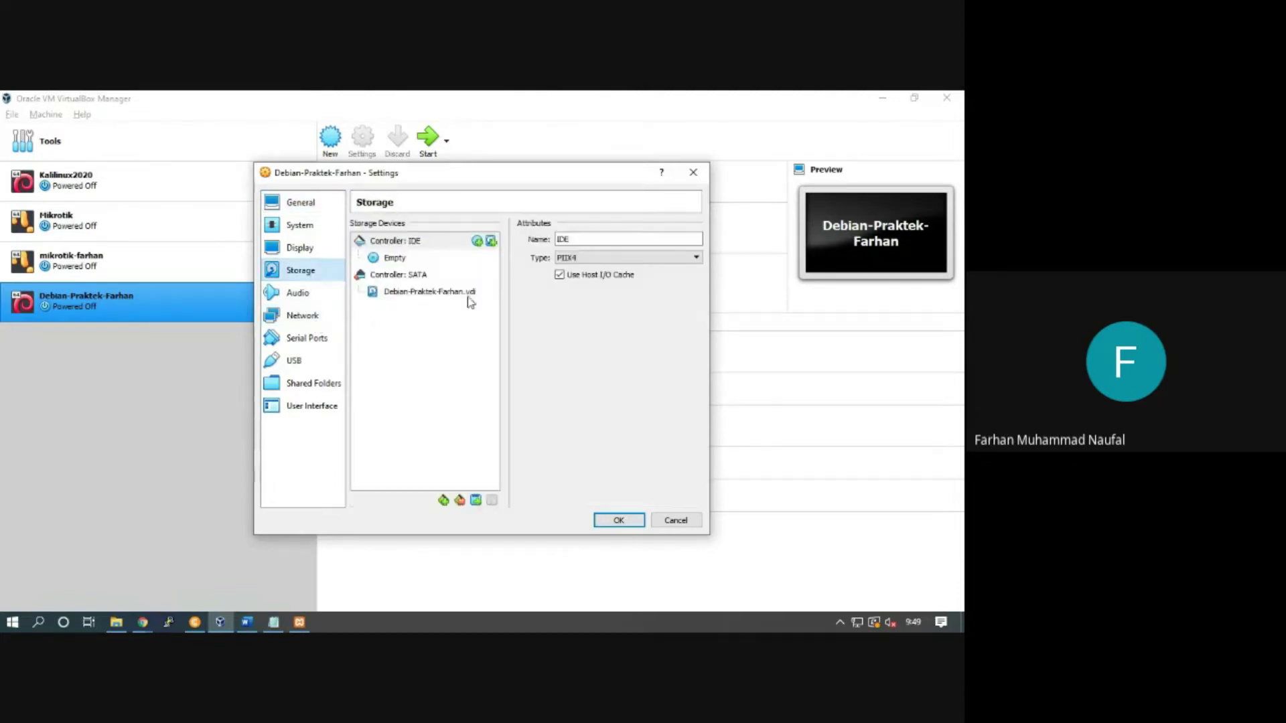
{"action": "left_click", "coordinate": [402, 260]}
{"action": "left_click", "coordinate": [695, 240]}
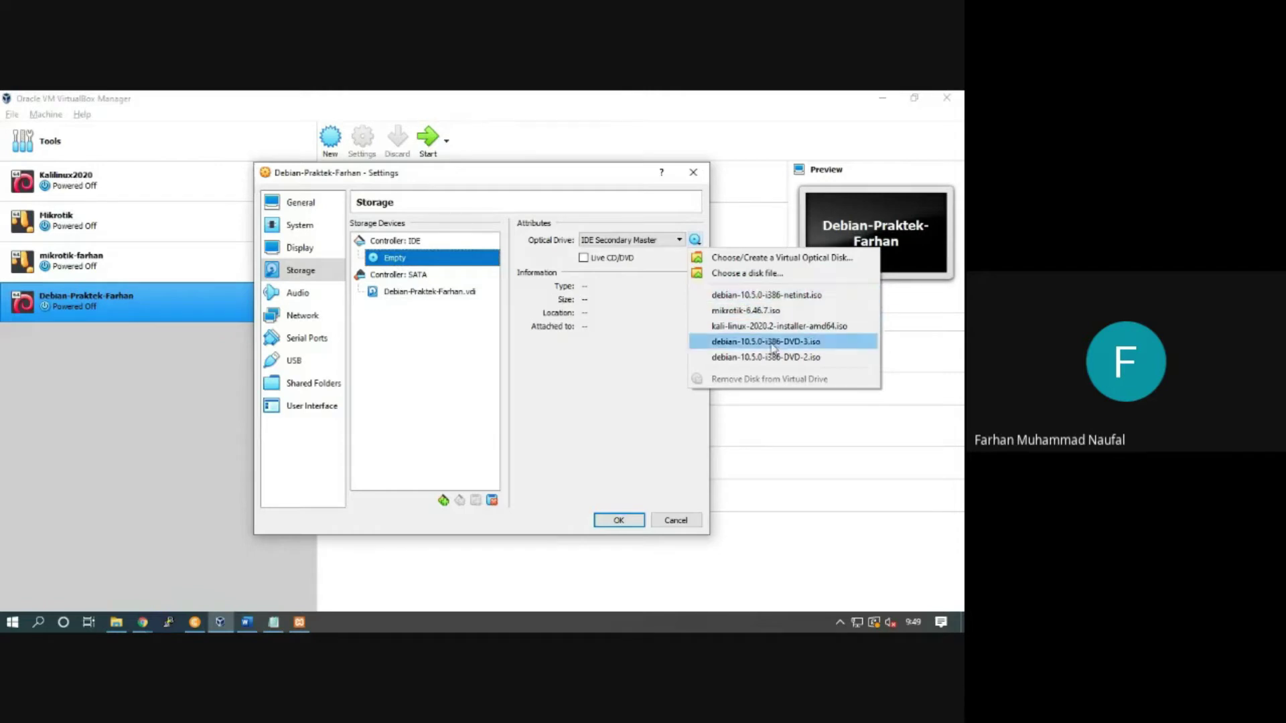
{"action": "left_click", "coordinate": [747, 273]}
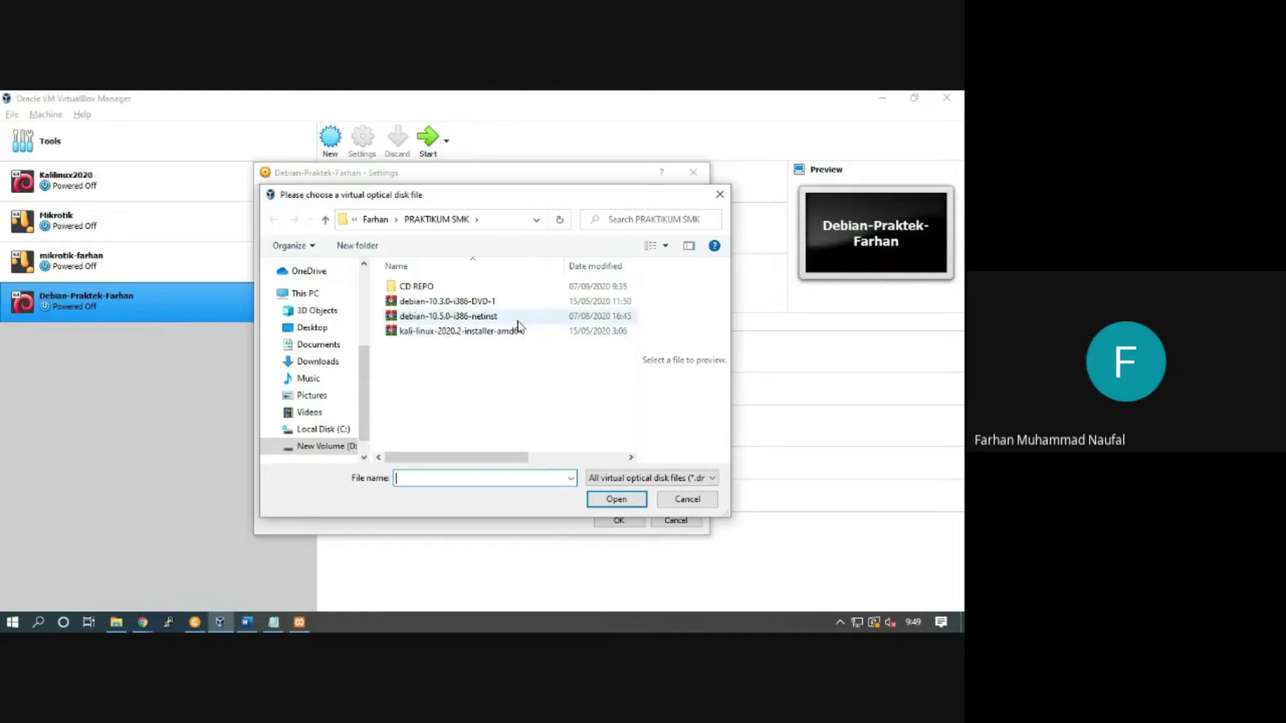
{"action": "left_click", "coordinate": [488, 317]}
{"action": "left_click_drag", "start_coordinate": [564, 266], "coordinate": [439, 285]}
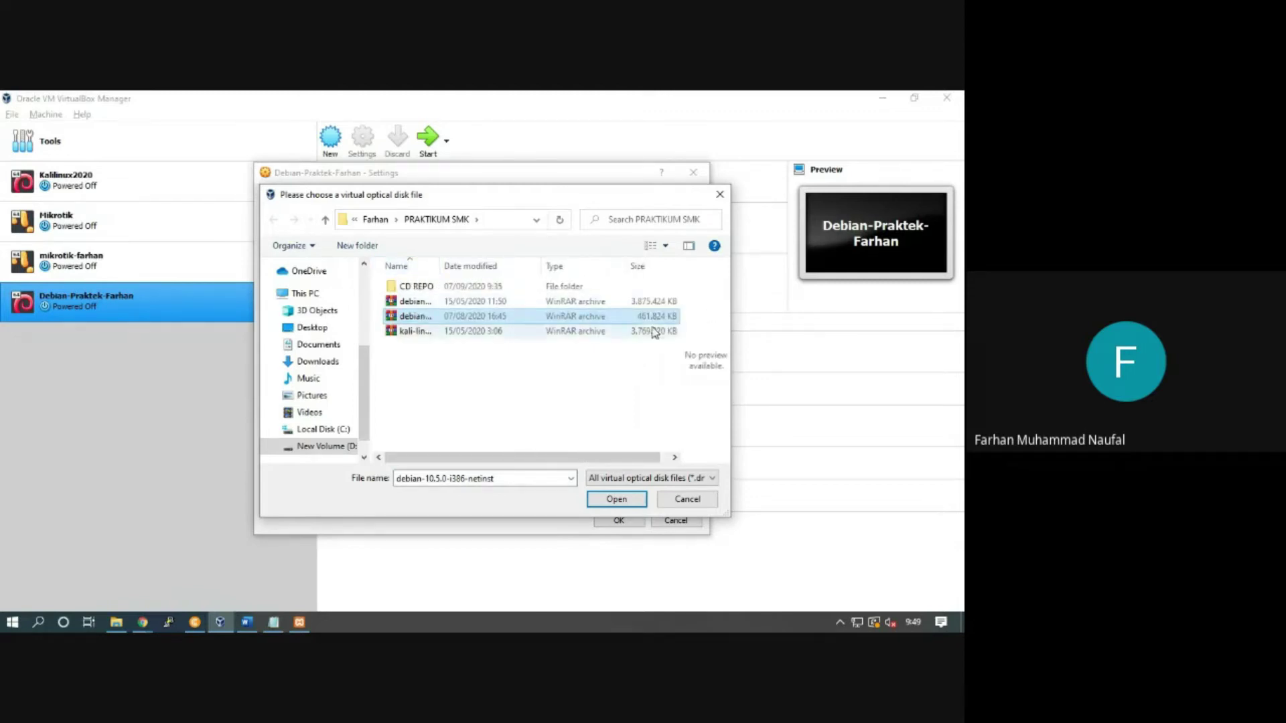
{"action": "left_click", "coordinate": [620, 502]}
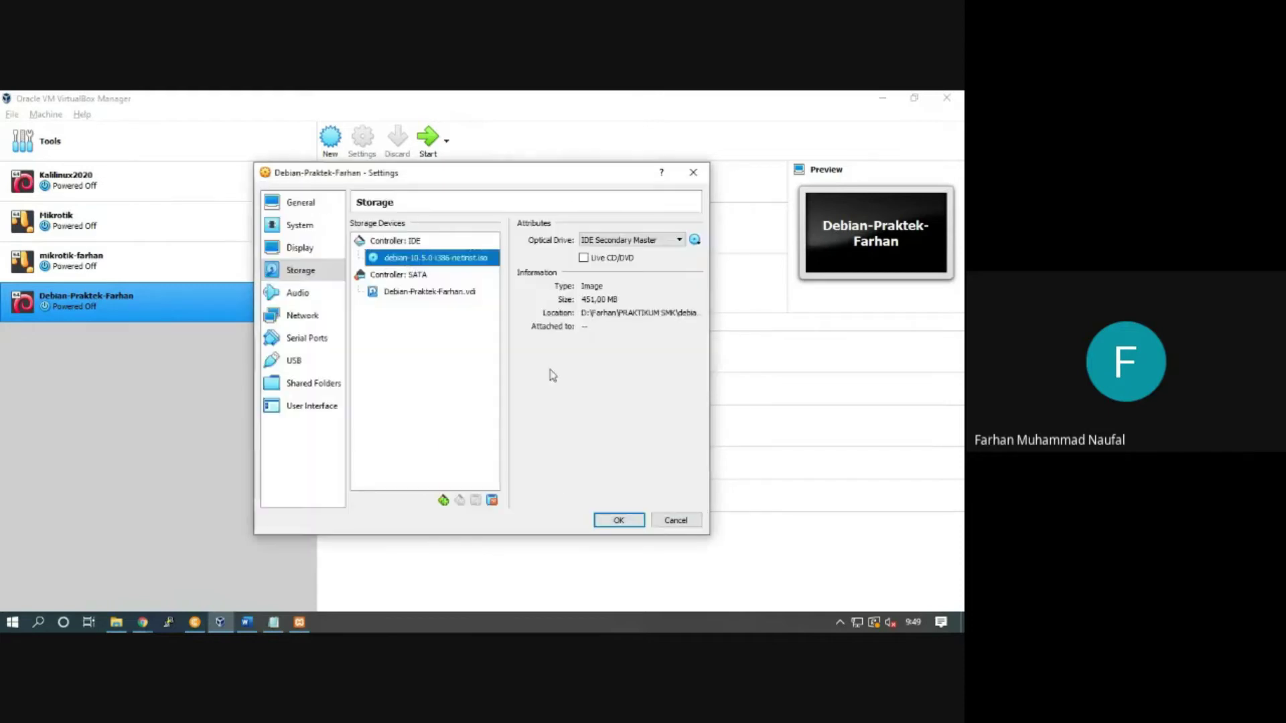
{"action": "left_click", "coordinate": [618, 521]}
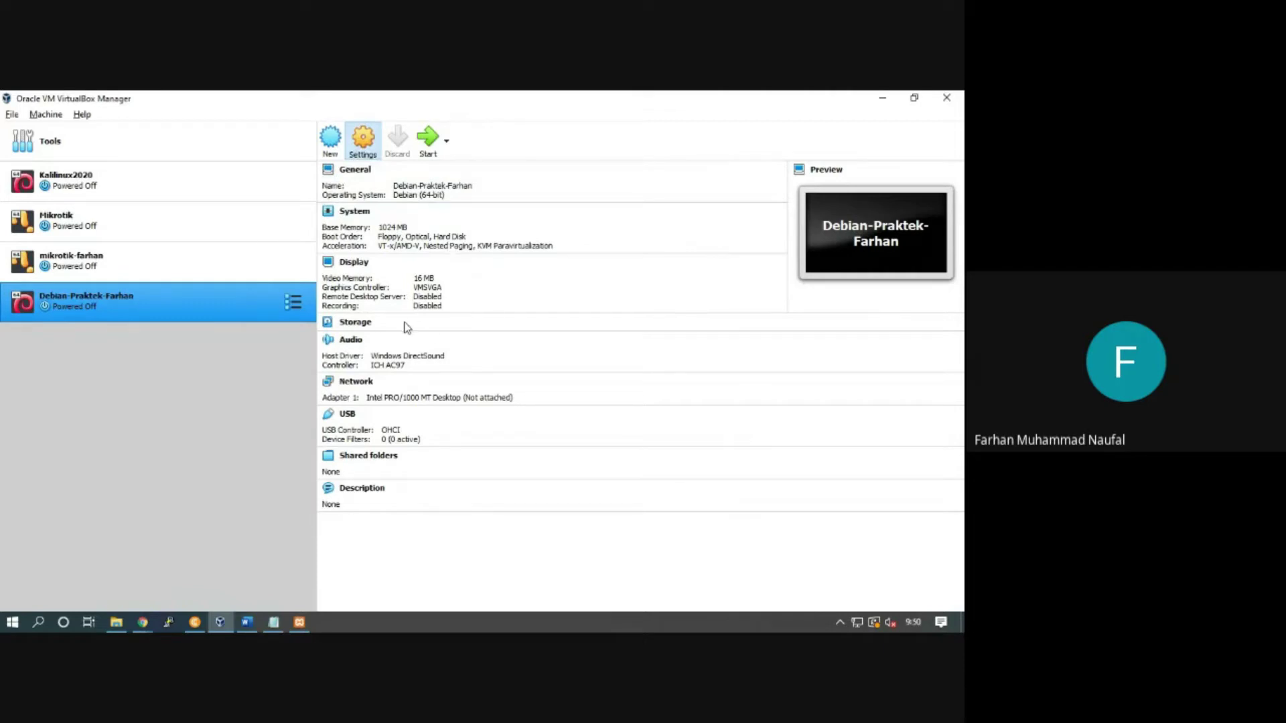
Step: Recheck the network and storage settings and close them with changes kept
{"action": "left_click", "coordinate": [305, 315]}
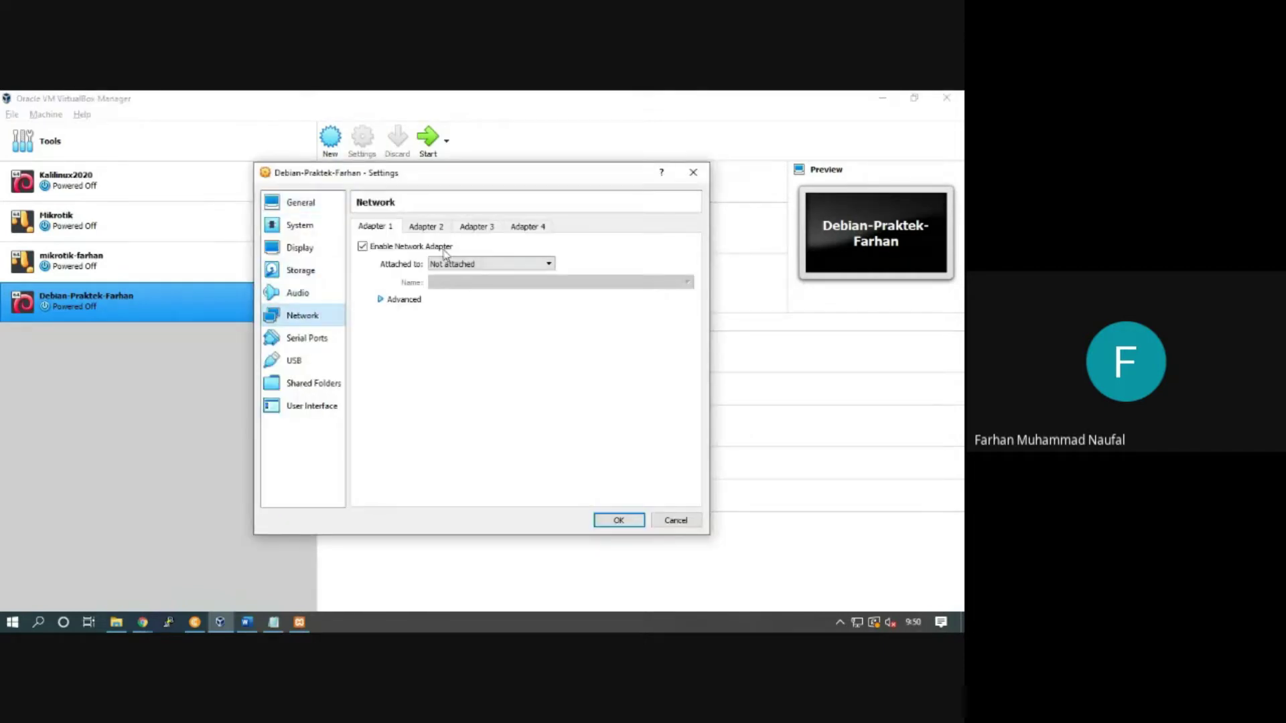
{"action": "left_click", "coordinate": [300, 271]}
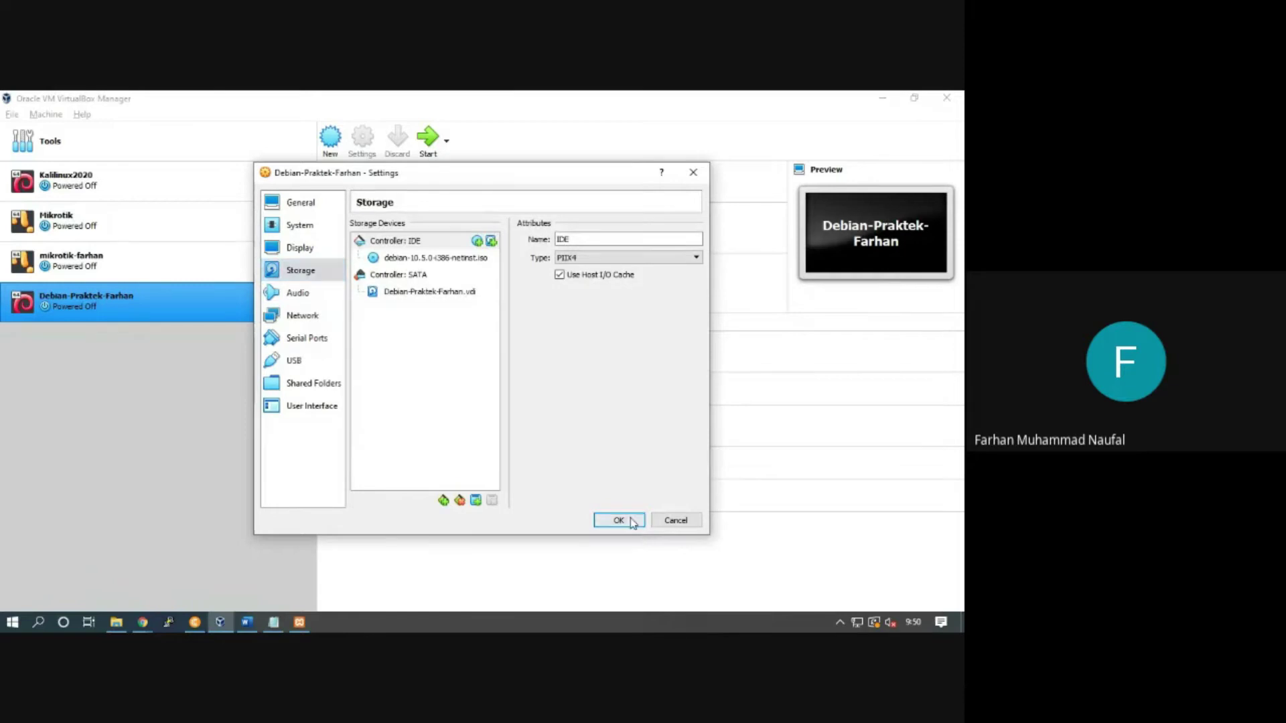
{"action": "left_click", "coordinate": [617, 521]}
Step: Start Debian-Praktek-Farhan and select debian-10.5.0-i386-netinst.iso as its start-up disk
{"action": "left_click", "coordinate": [428, 141]}
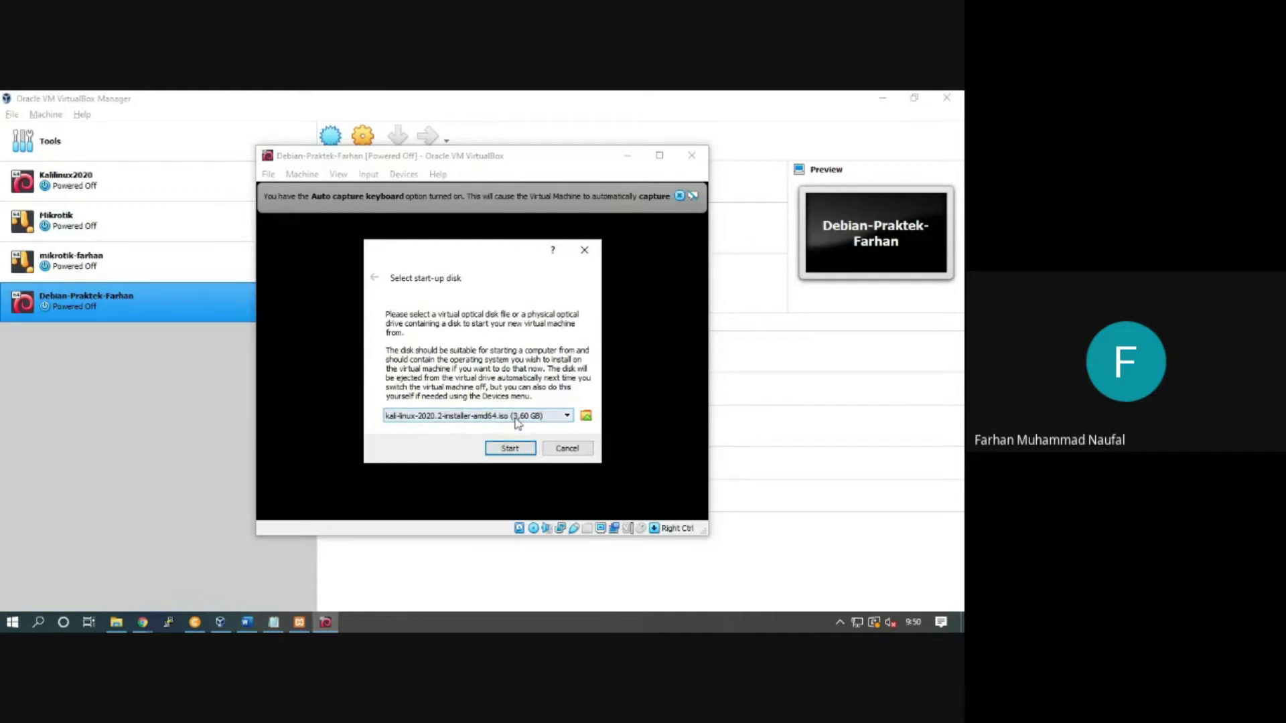
{"action": "left_click", "coordinate": [444, 418]}
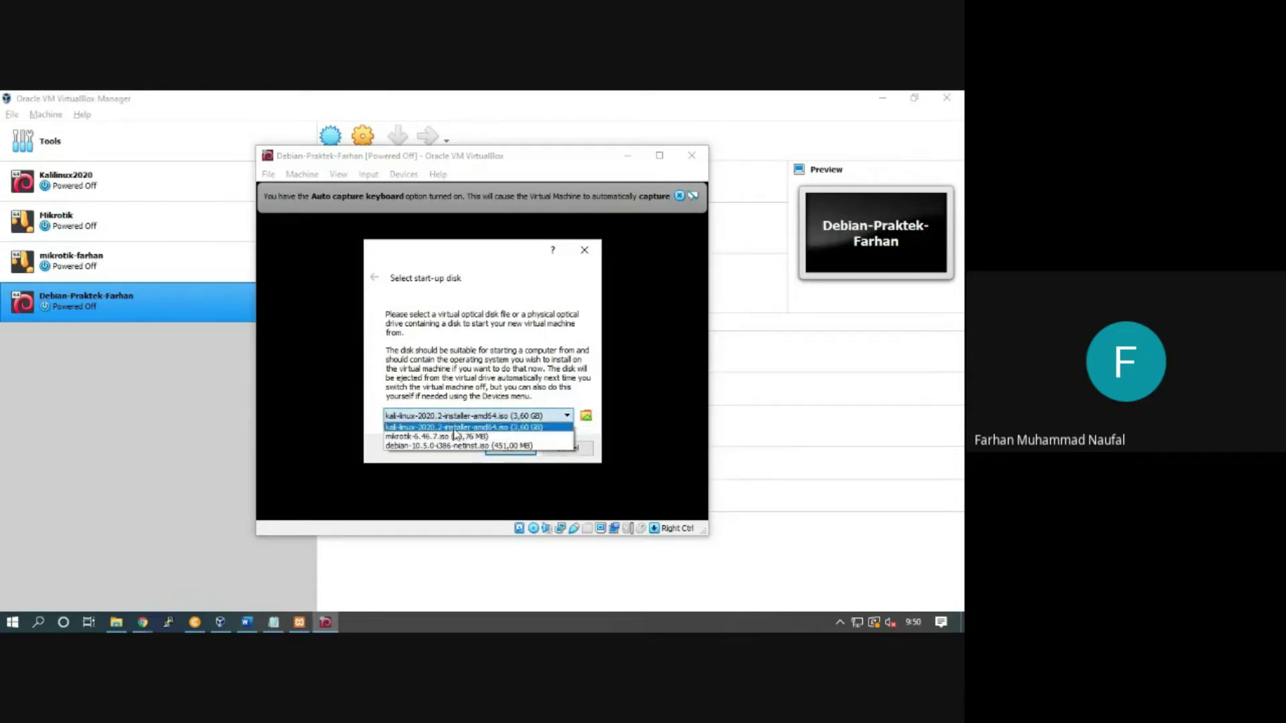
{"action": "left_click", "coordinate": [452, 448]}
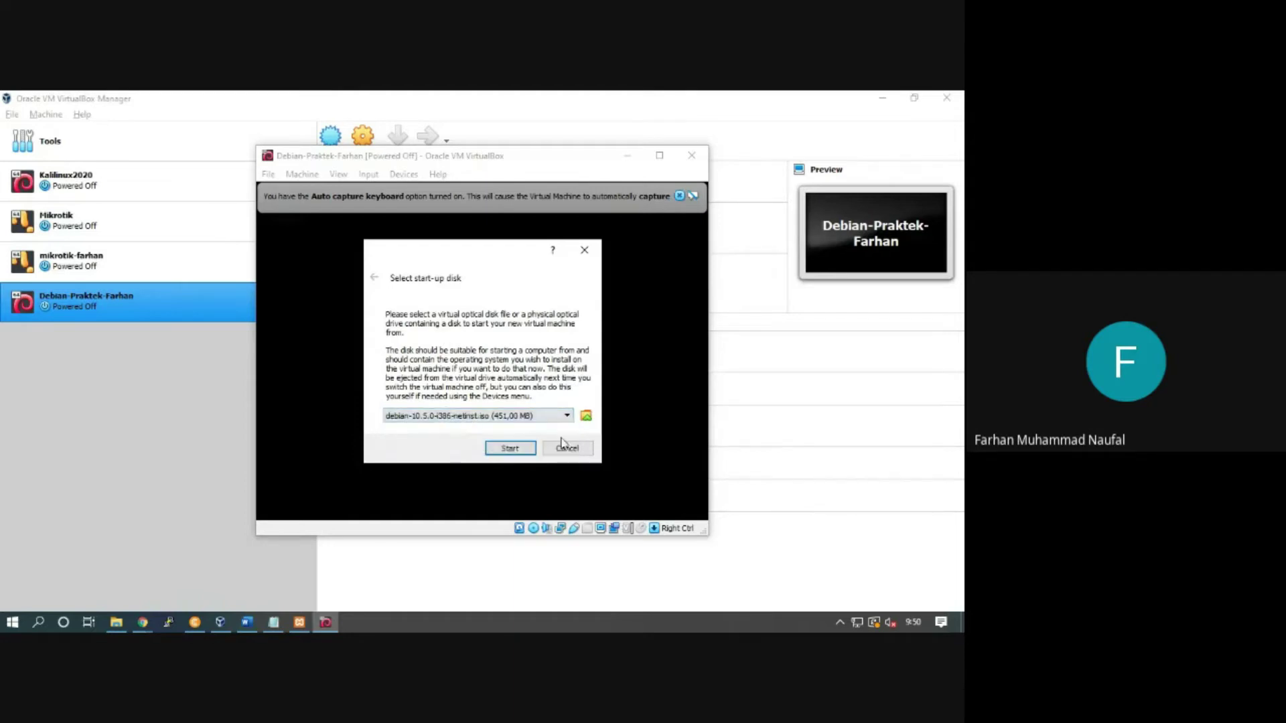
{"action": "left_click", "coordinate": [555, 416]}
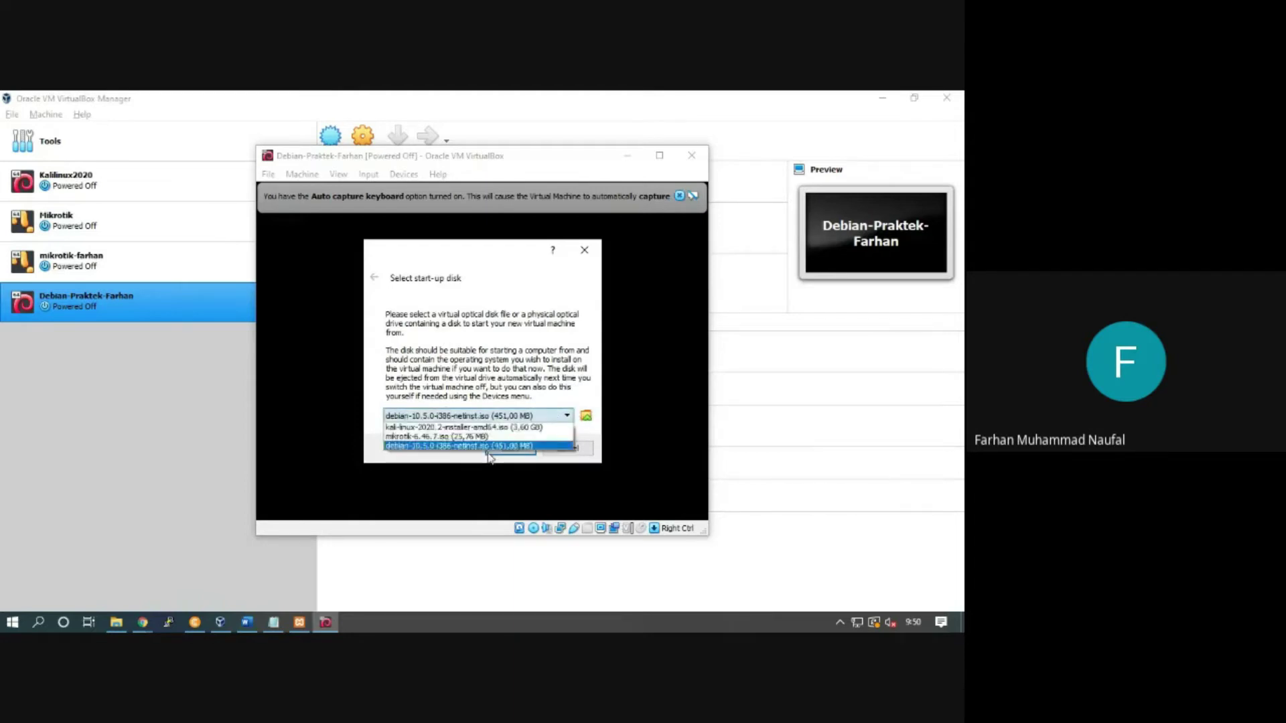
{"action": "left_click", "coordinate": [586, 417]}
{"action": "scroll", "coordinate": [472, 391], "scroll_direction": "down", "scroll_amount": 1}
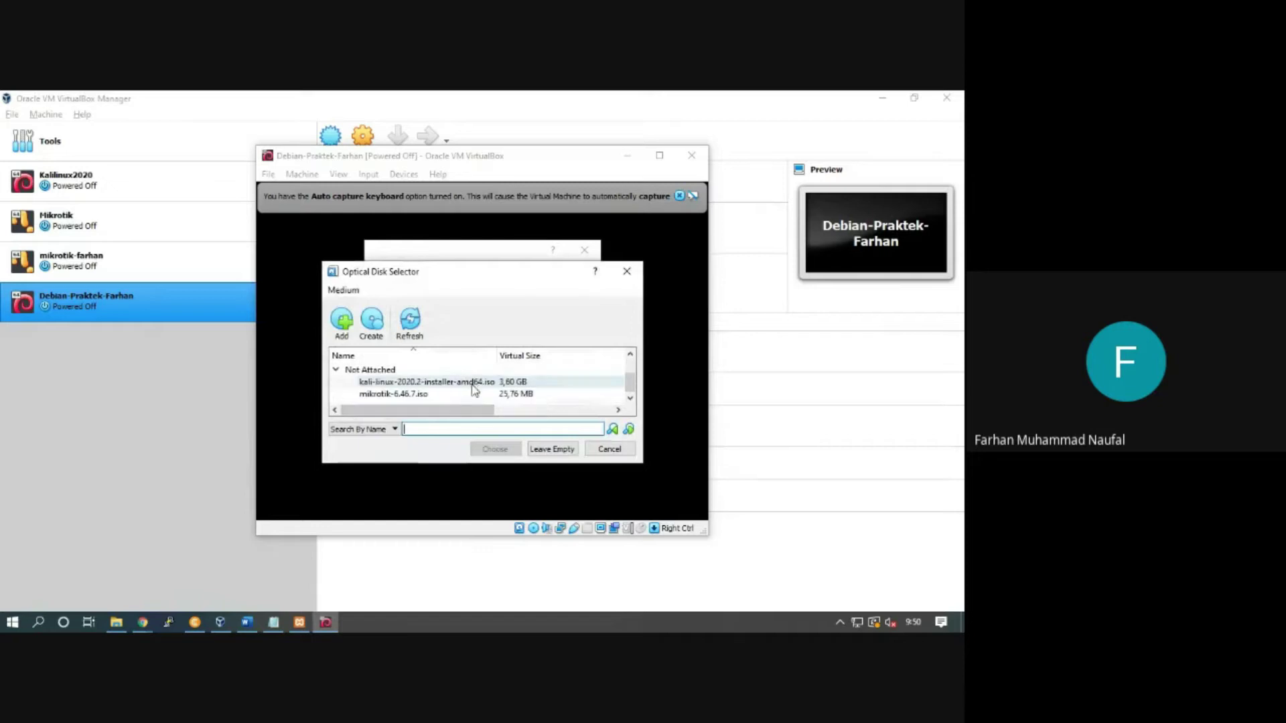
{"action": "left_click", "coordinate": [609, 448]}
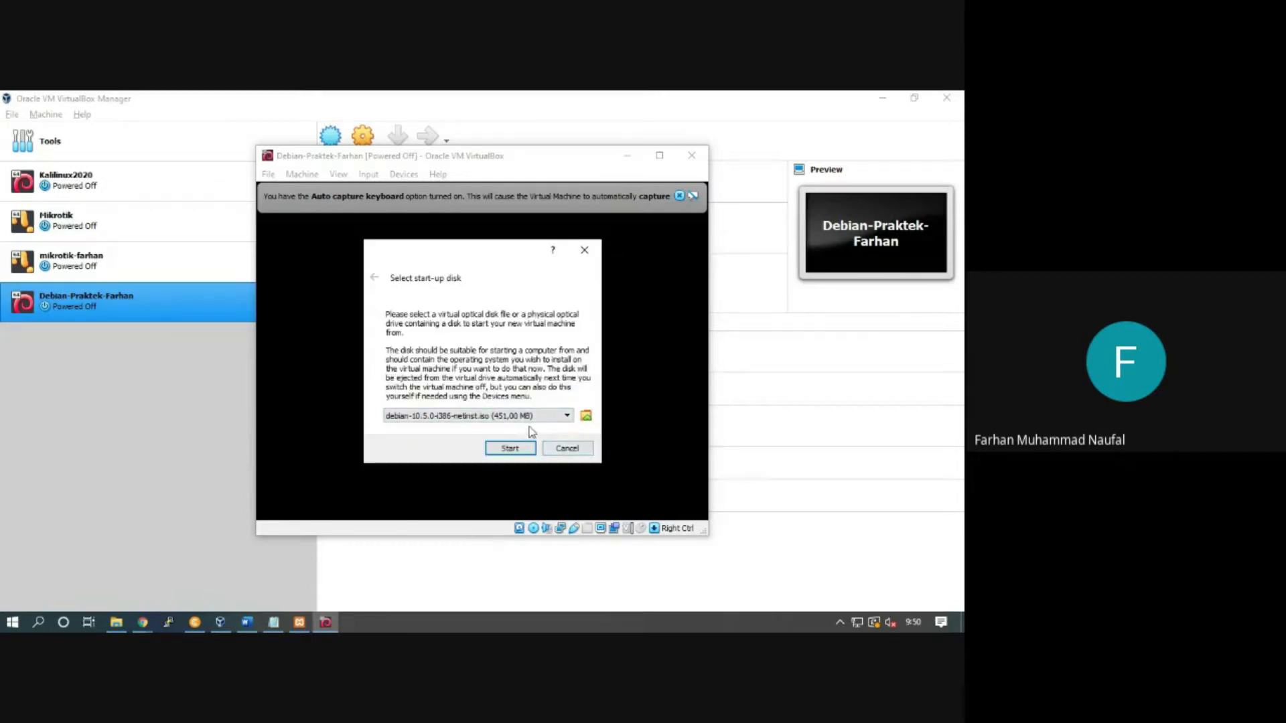
{"action": "left_click", "coordinate": [514, 420]}
{"action": "left_click", "coordinate": [469, 448]}
Step: Boot from the Debian image, browse the installer boot menu entries, and maximize the VM window
{"action": "left_click", "coordinate": [510, 449]}
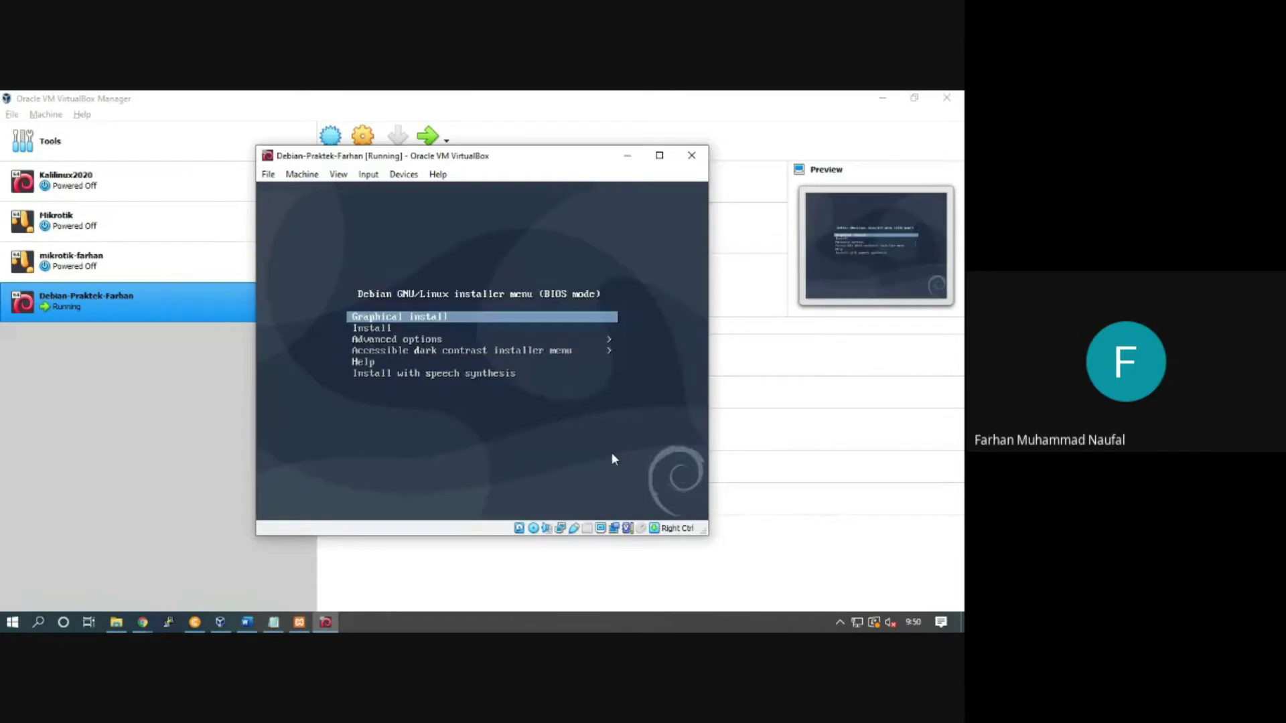
{"action": "key", "text": "Down"}
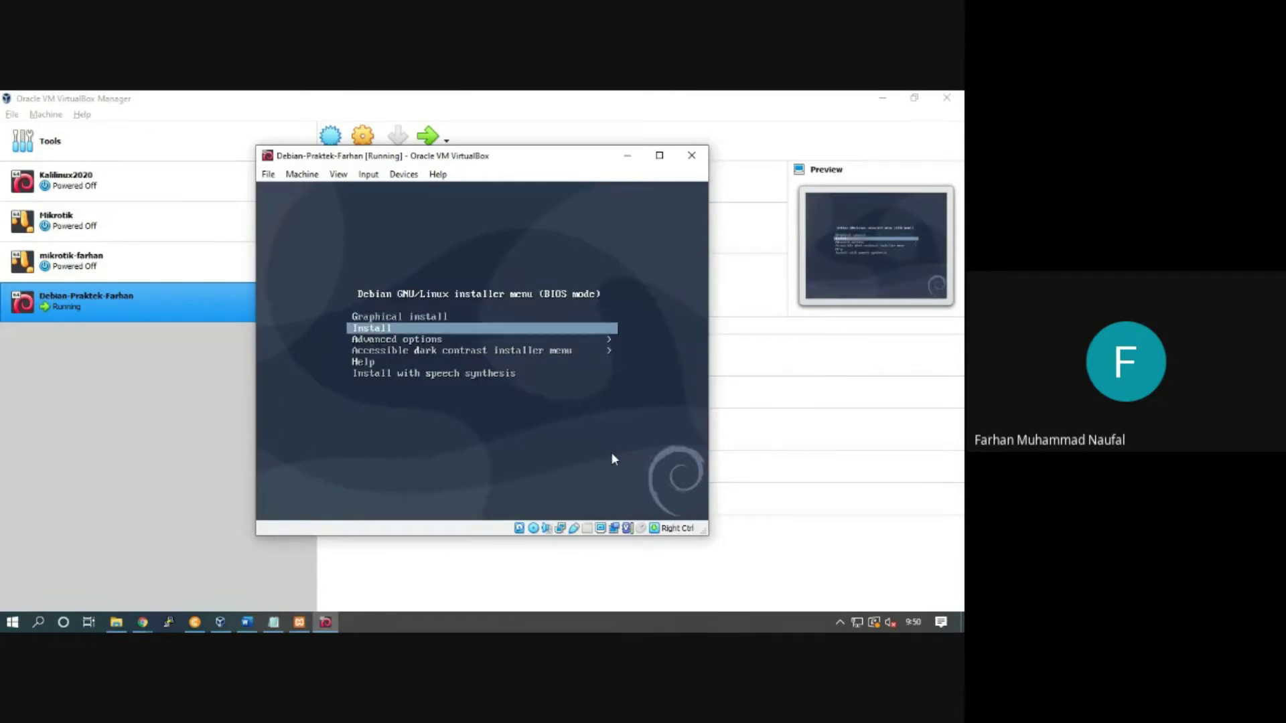
{"action": "key", "text": "Down"}
{"action": "key", "text": "Down"}
{"action": "key", "text": "Up"}
{"action": "key", "text": "Up"}
{"action": "key", "text": "Up"}
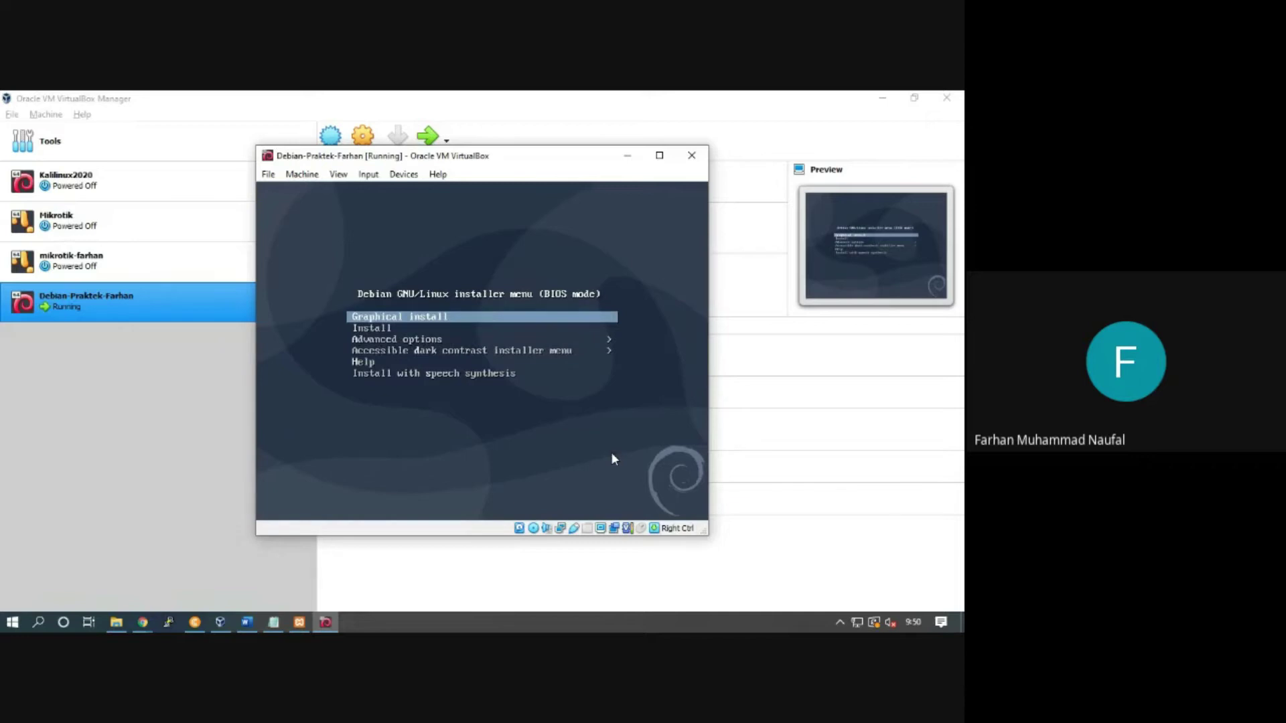
{"action": "key", "text": "Down"}
{"action": "key", "text": "Down"}
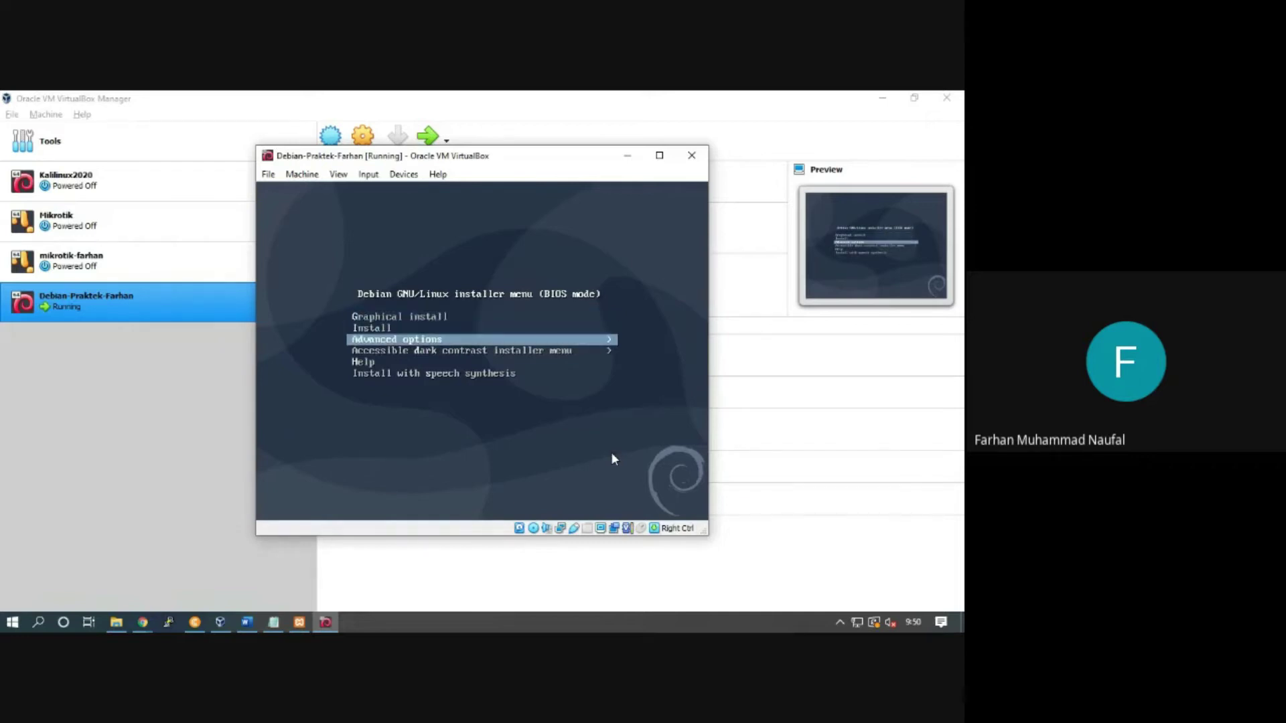
{"action": "key", "text": "Up"}
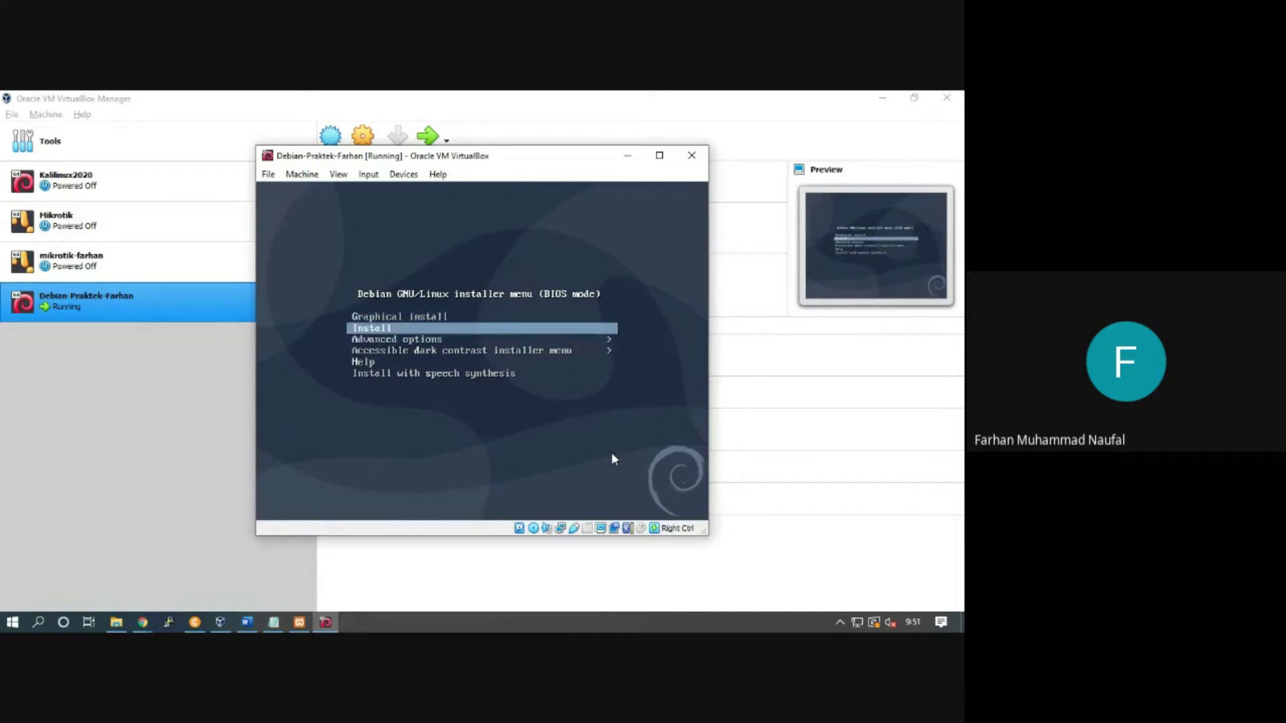
{"action": "key", "text": "Up"}
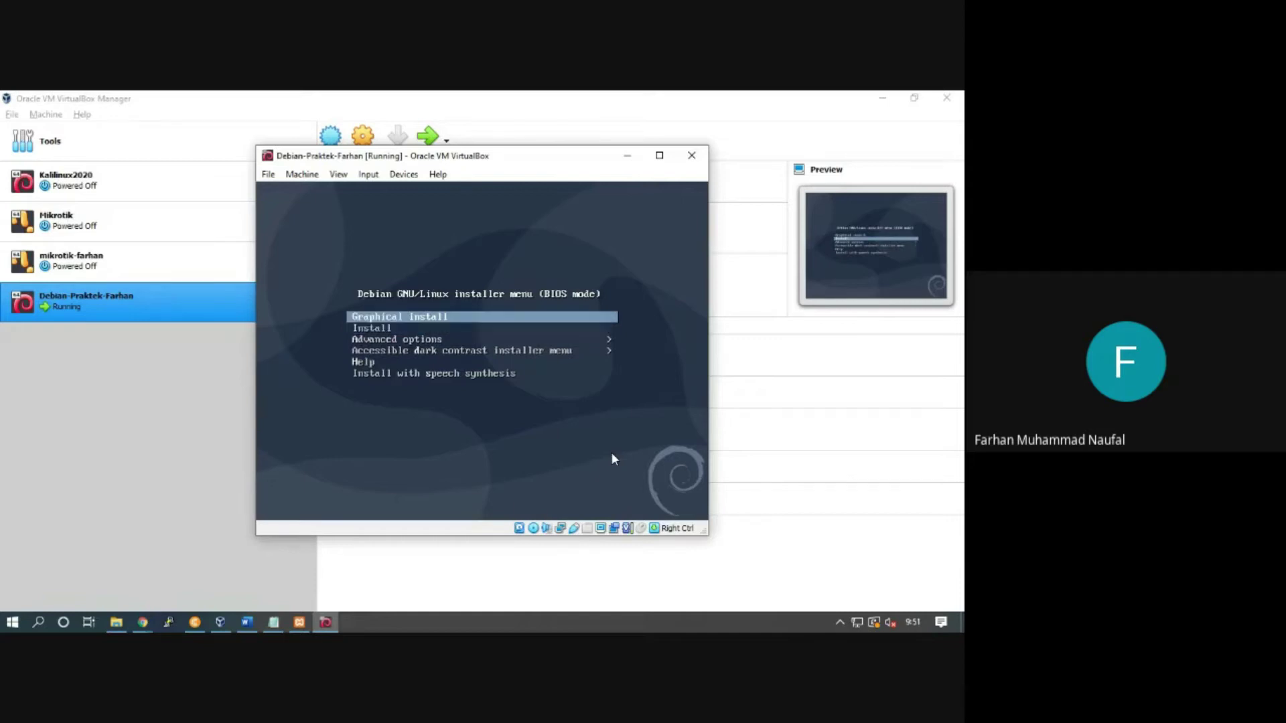
{"action": "key", "text": "Down"}
{"action": "key", "text": "Down"}
{"action": "key", "text": "Up"}
{"action": "key", "text": "Up"}
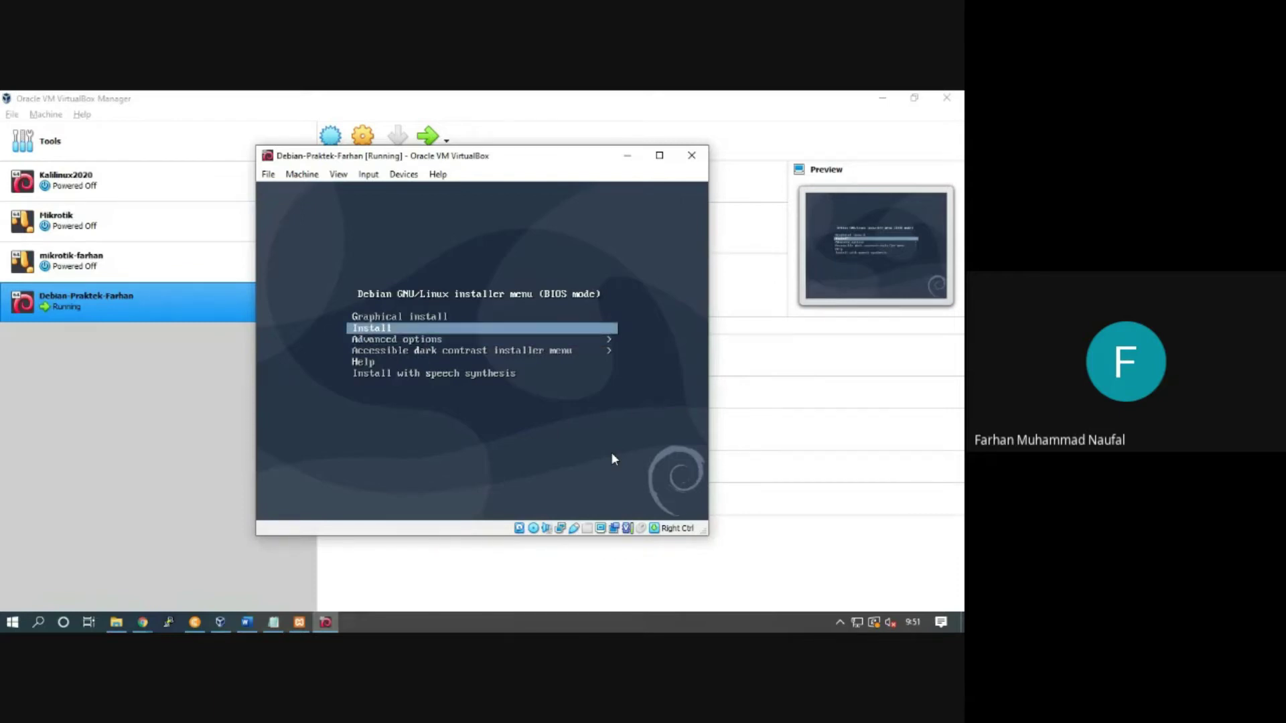
{"action": "key", "text": "Down"}
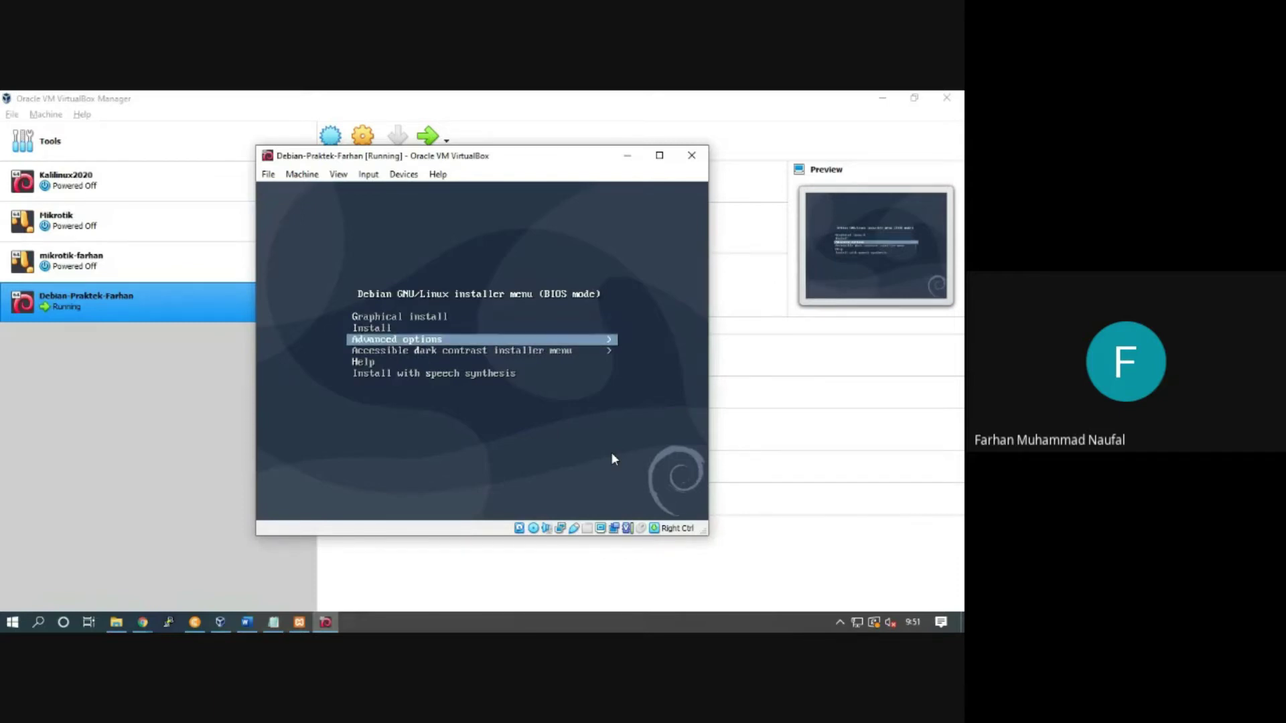
{"action": "key", "text": "Up"}
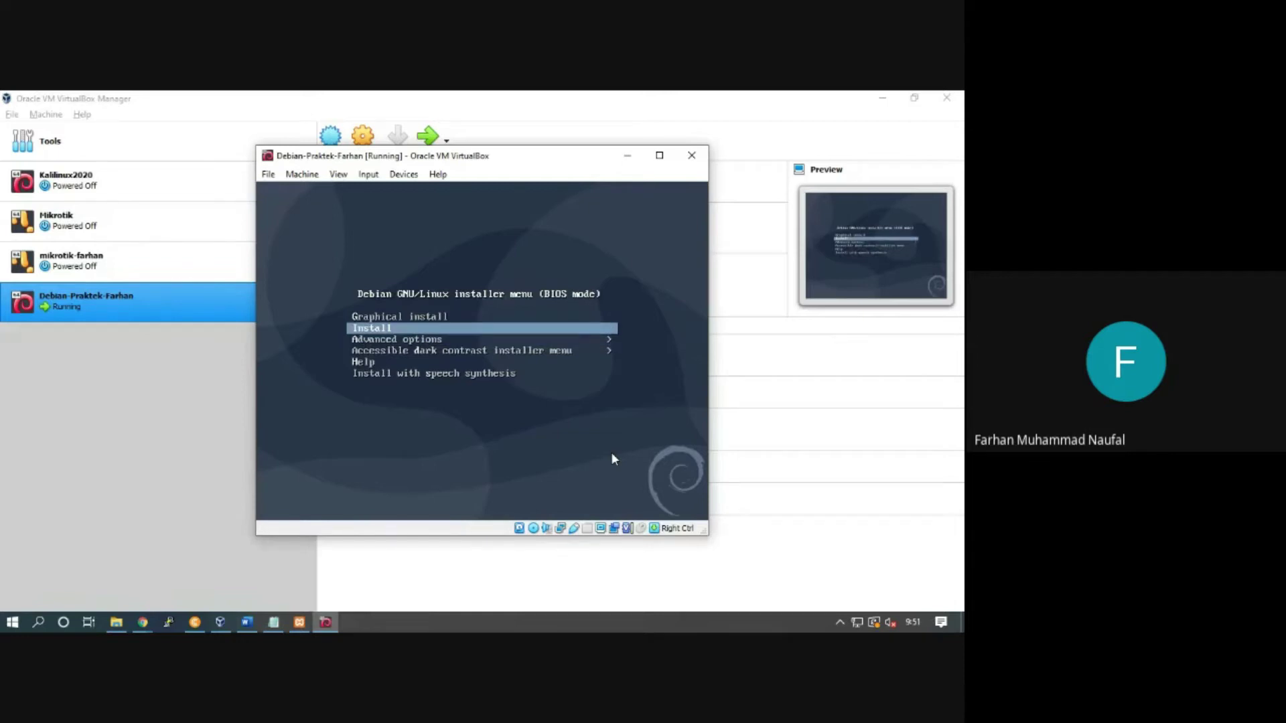
{"action": "key", "text": "Up"}
{"action": "key", "text": "Down"}
{"action": "key", "text": "Up"}
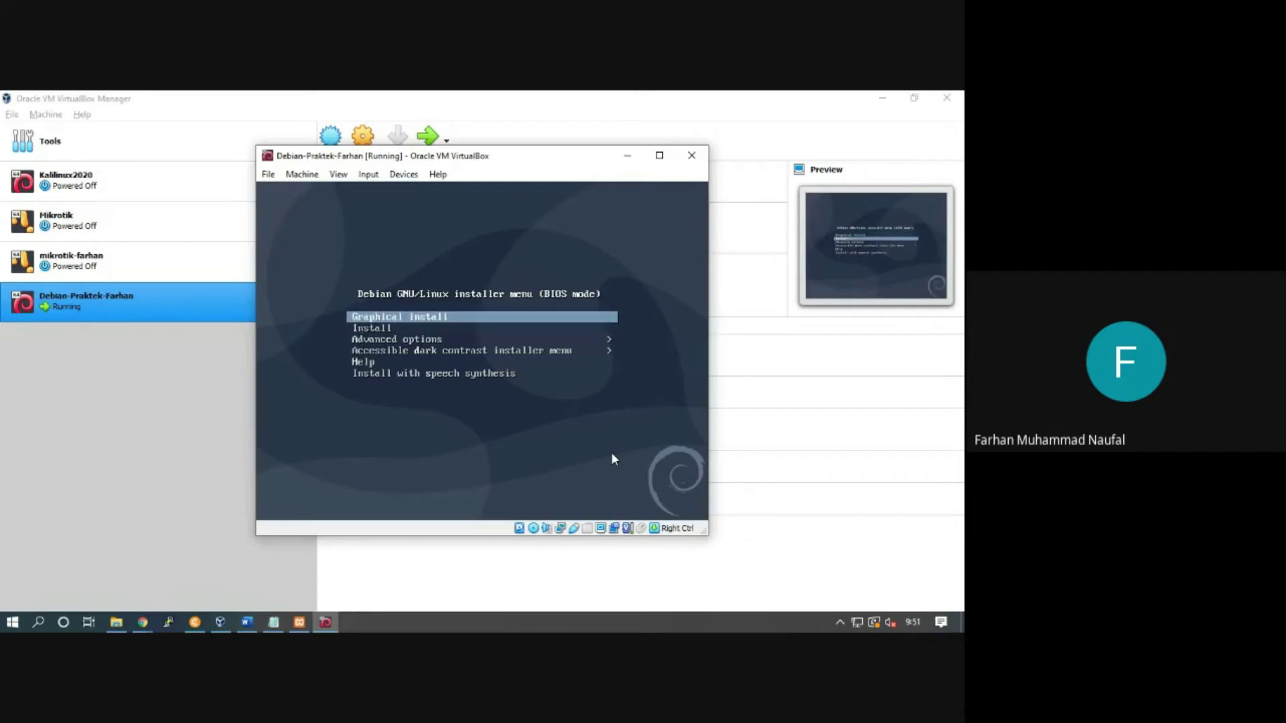
{"action": "key", "text": "Down"}
{"action": "key", "text": "Up"}
{"action": "key", "text": "Down"}
{"action": "key", "text": "Down"}
{"action": "key", "text": "Up"}
{"action": "key", "text": "Up"}
{"action": "key", "text": "Down"}
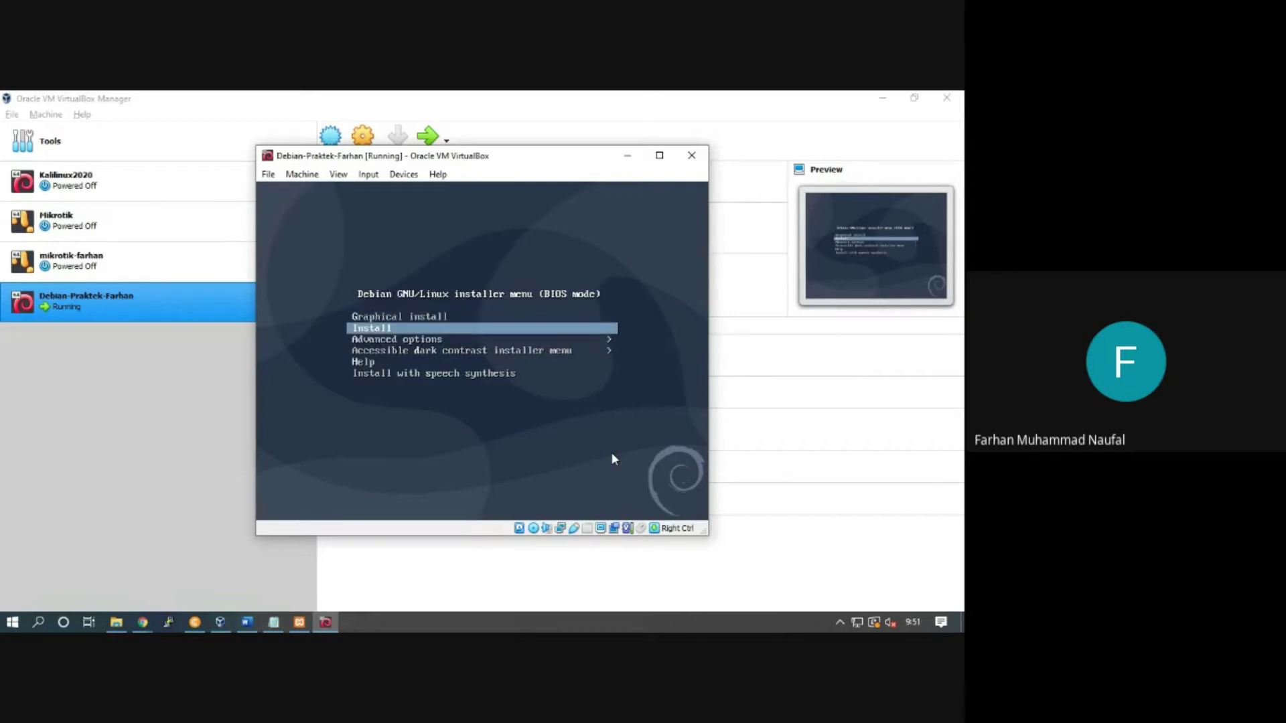
{"action": "key", "text": "Up"}
{"action": "key", "text": "Down"}
{"action": "left_click", "coordinate": [659, 156]}
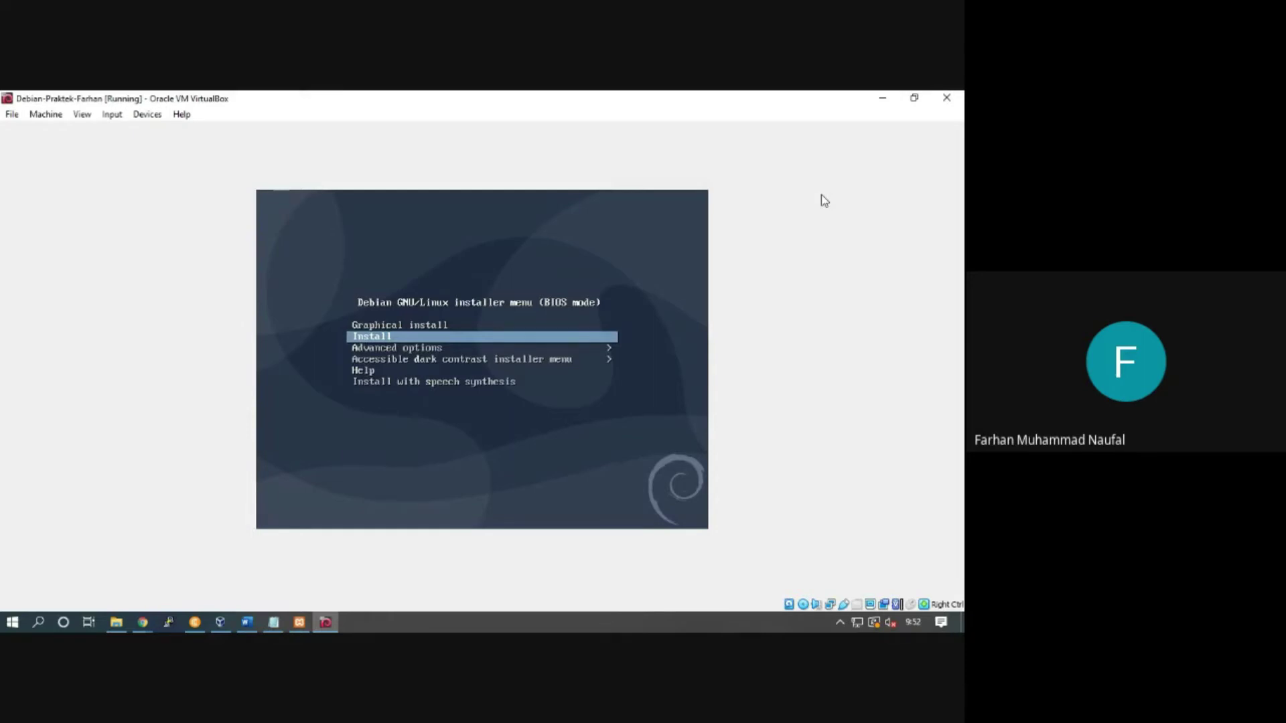
Step: Switch the VM display to scaled mode with Host+C and maximize the window
{"action": "key", "text": "Control_R+c"}
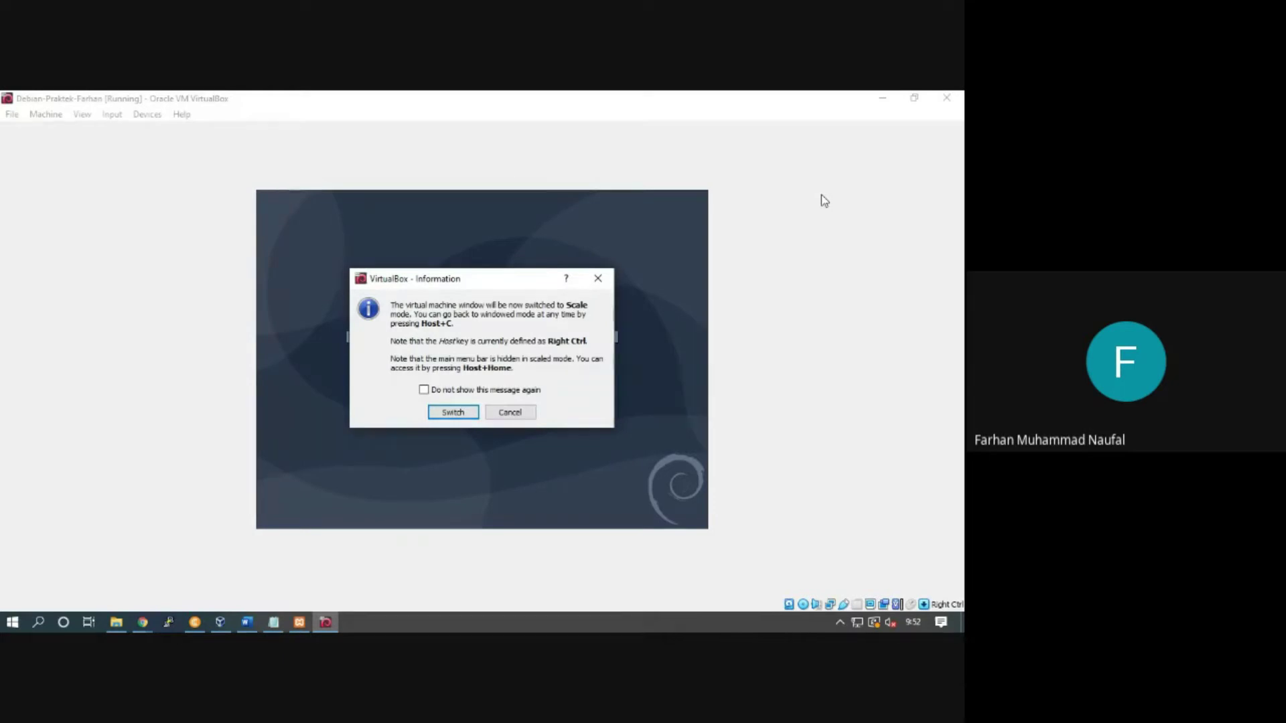
{"action": "left_click", "coordinate": [453, 412]}
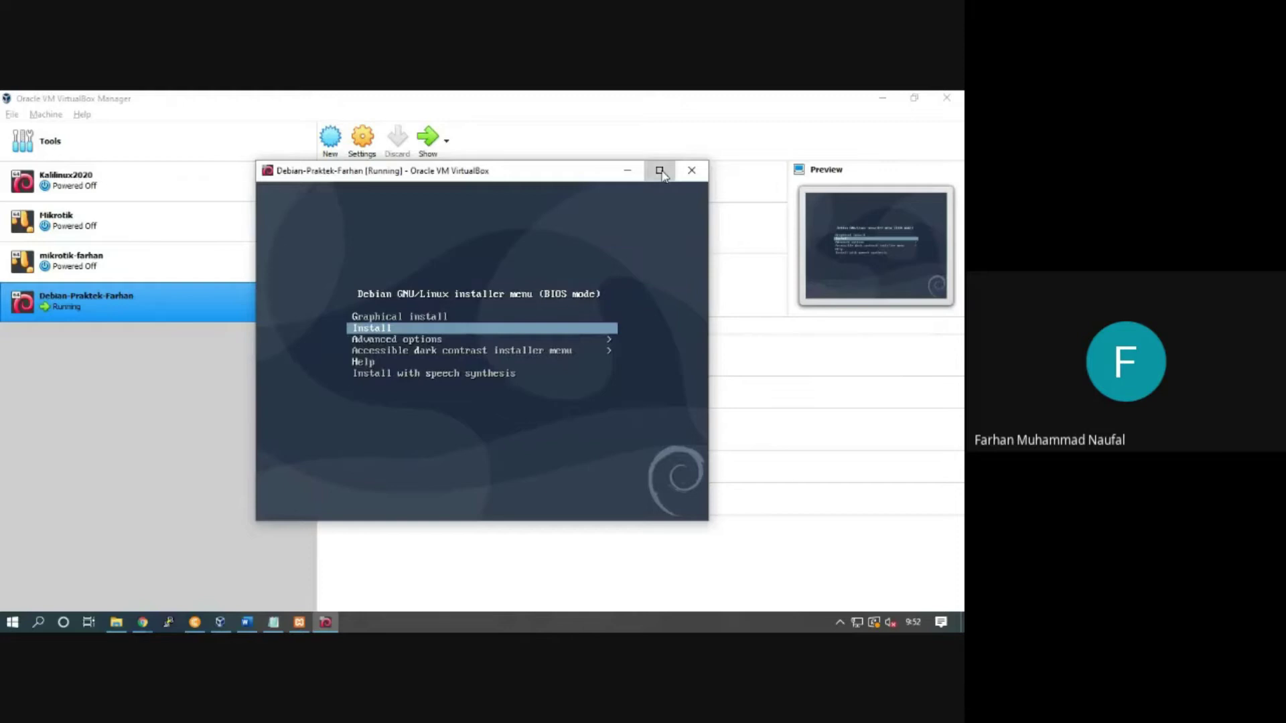
{"action": "left_click", "coordinate": [660, 171]}
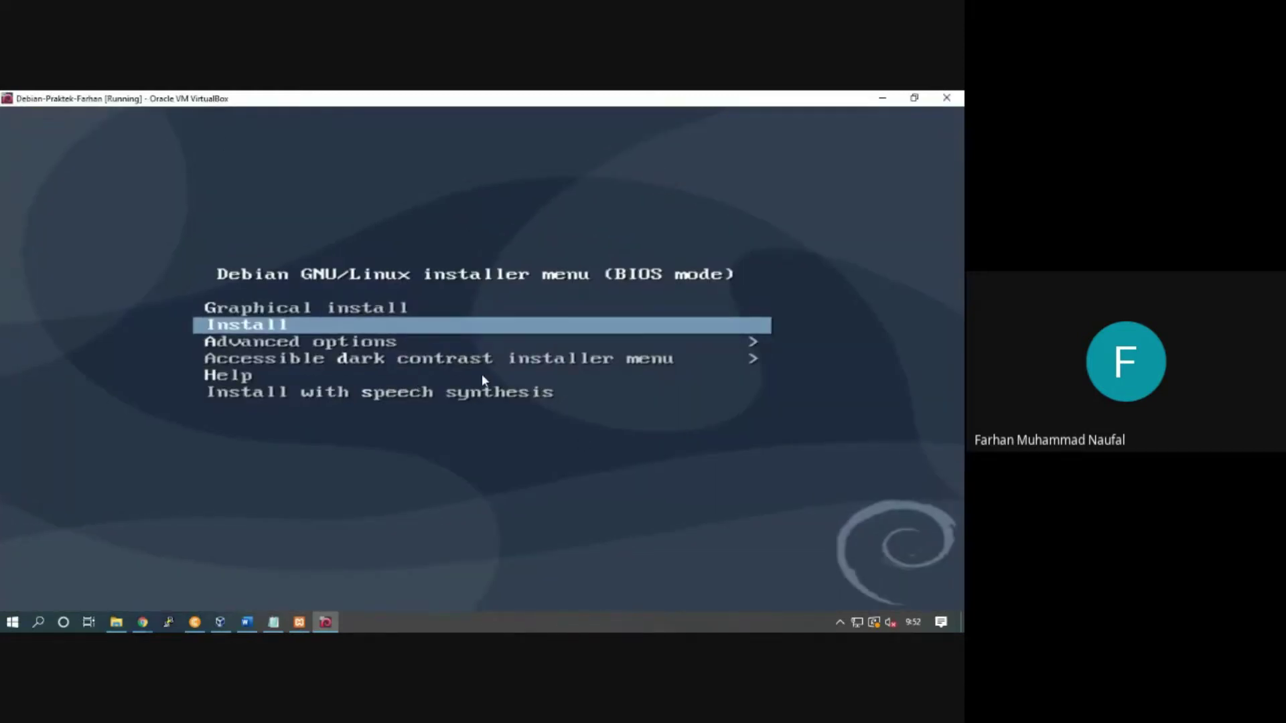
Step: Choose the text-mode Install entry in the boot menu and launch it
{"action": "key", "text": "Up"}
{"action": "key", "text": "Down"}
{"action": "key", "text": "Up"}
{"action": "key", "text": "Down"}
{"action": "key", "text": "Up"}
{"action": "key", "text": "Down"}
{"action": "key", "text": "Up"}
{"action": "key", "text": "Down"}
{"action": "key", "text": "Return"}
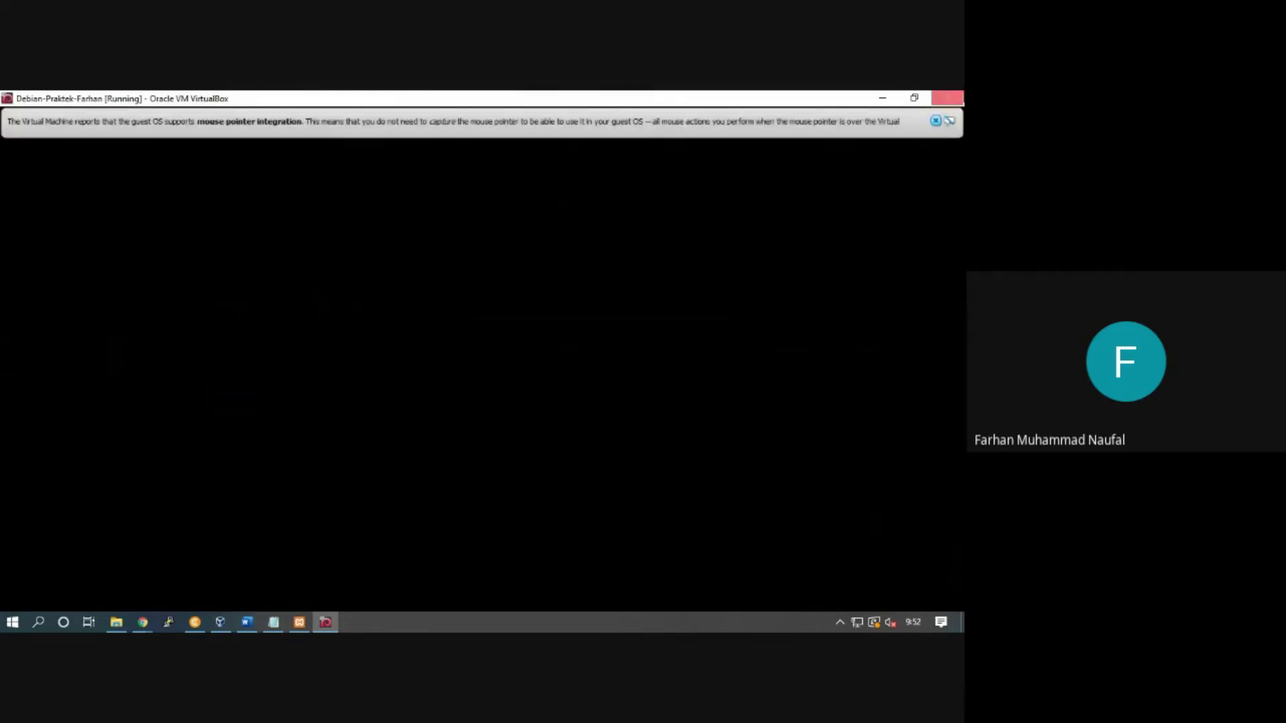
Step: Dismiss the mouse pointer integration notice while the installer loads
{"action": "left_click", "coordinate": [935, 121]}
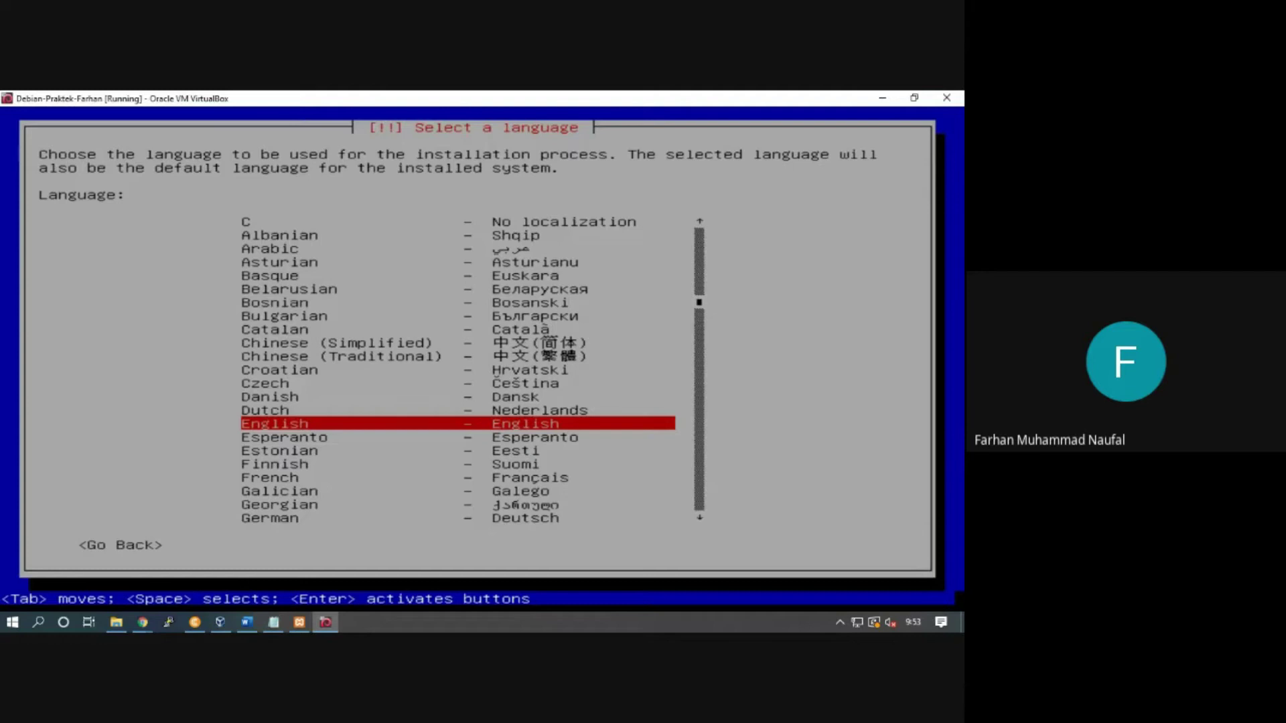
Step: Keep English highlighted in the language list and confirm it
{"action": "key", "text": "Up"}
{"action": "key", "text": "Down"}
{"action": "key", "text": "Return"}
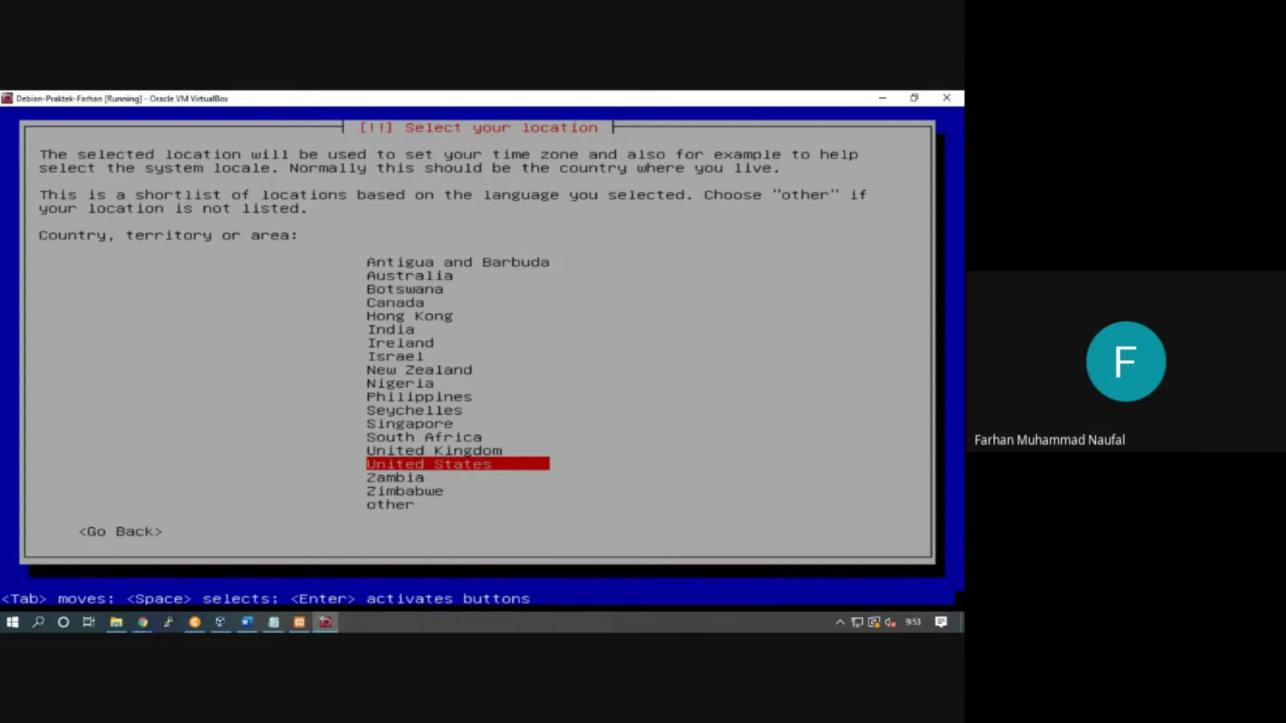
Step: Browse the country shortlist and choose 'other' to see more locations
{"action": "key", "text": "Up"}
{"action": "key", "text": "Up"}
{"action": "key", "text": "Up"}
{"action": "key", "text": "Up"}
{"action": "key", "text": "Up"}
{"action": "key", "text": "Up"}
{"action": "key", "text": "Up"}
{"action": "key", "text": "Up"}
{"action": "key", "text": "Up"}
{"action": "key", "text": "Up"}
{"action": "key", "text": "Up"}
{"action": "key", "text": "Up"}
{"action": "key", "text": "Up"}
{"action": "key", "text": "Up"}
{"action": "key", "text": "Up"}
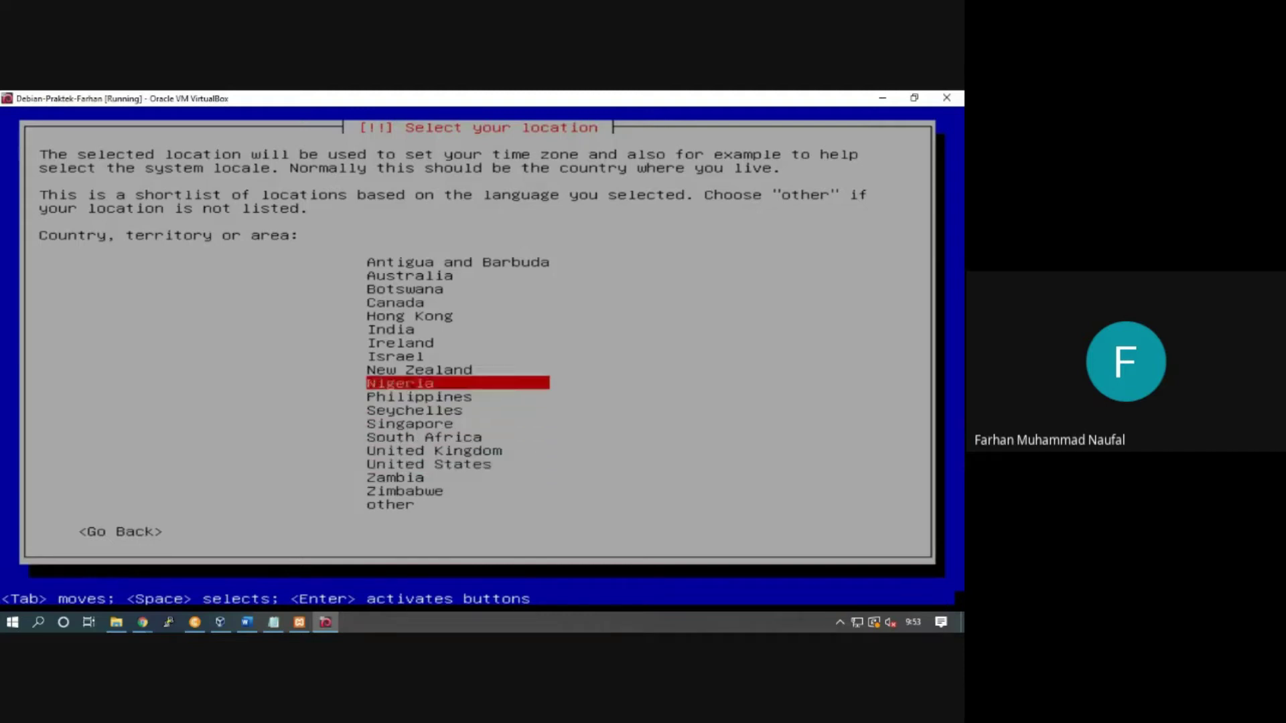
{"action": "key", "text": "Down"}
{"action": "key", "text": "Down"}
{"action": "key", "text": "Down"}
{"action": "key", "text": "Down"}
{"action": "key", "text": "Down"}
{"action": "key", "text": "Down"}
{"action": "key", "text": "Down"}
{"action": "key", "text": "Down"}
{"action": "key", "text": "Down"}
{"action": "key", "text": "Down"}
{"action": "key", "text": "Down"}
{"action": "key", "text": "Down"}
{"action": "key", "text": "Down"}
{"action": "key", "text": "Down"}
{"action": "key", "text": "Down"}
{"action": "key", "text": "Down"}
{"action": "key", "text": "Down"}
{"action": "key", "text": "Down"}
{"action": "key", "text": "Up"}
{"action": "key", "text": "Up"}
{"action": "key", "text": "Up"}
{"action": "key", "text": "Up"}
{"action": "key", "text": "Up"}
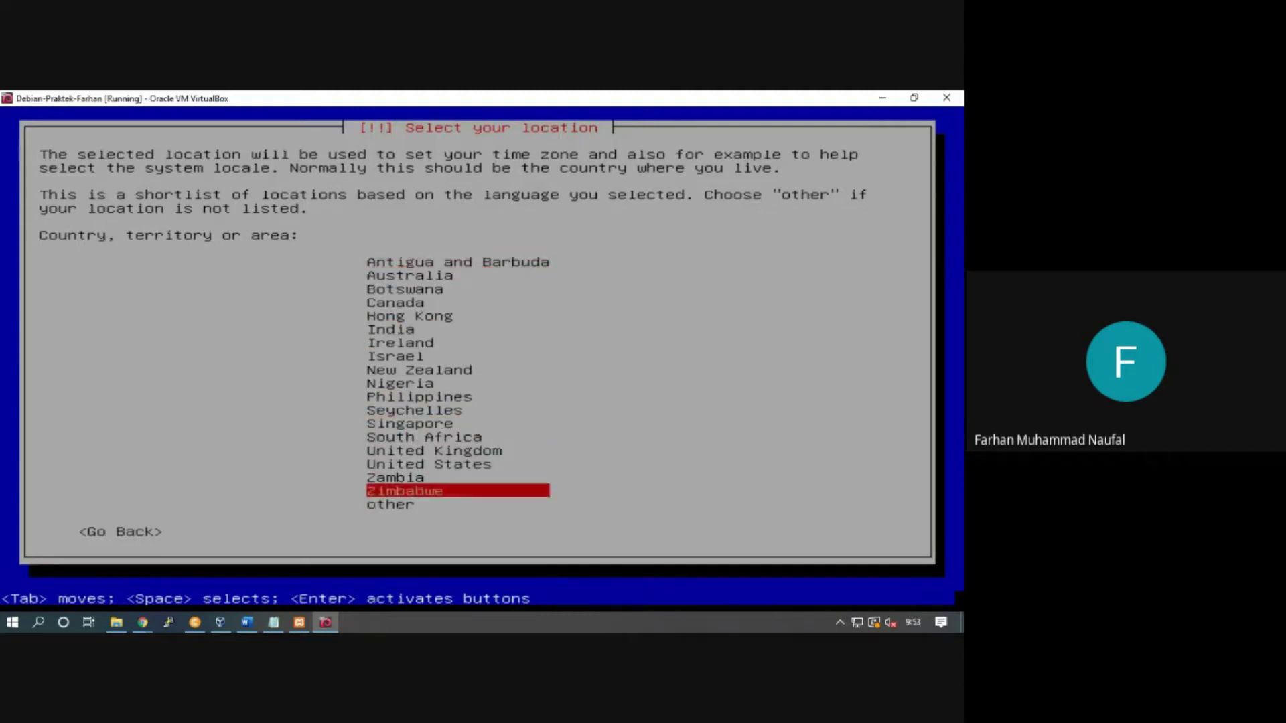
{"action": "key", "text": "Up"}
{"action": "key", "text": "Up"}
{"action": "key", "text": "Up"}
{"action": "key", "text": "Up"}
{"action": "key", "text": "Up"}
{"action": "key", "text": "Up"}
{"action": "key", "text": "Up"}
{"action": "key", "text": "Down"}
{"action": "key", "text": "Down"}
{"action": "key", "text": "Up"}
{"action": "key", "text": "Down"}
{"action": "key", "text": "Down"}
{"action": "key", "text": "Down"}
{"action": "key", "text": "Down"}
{"action": "key", "text": "Down"}
{"action": "key", "text": "Down"}
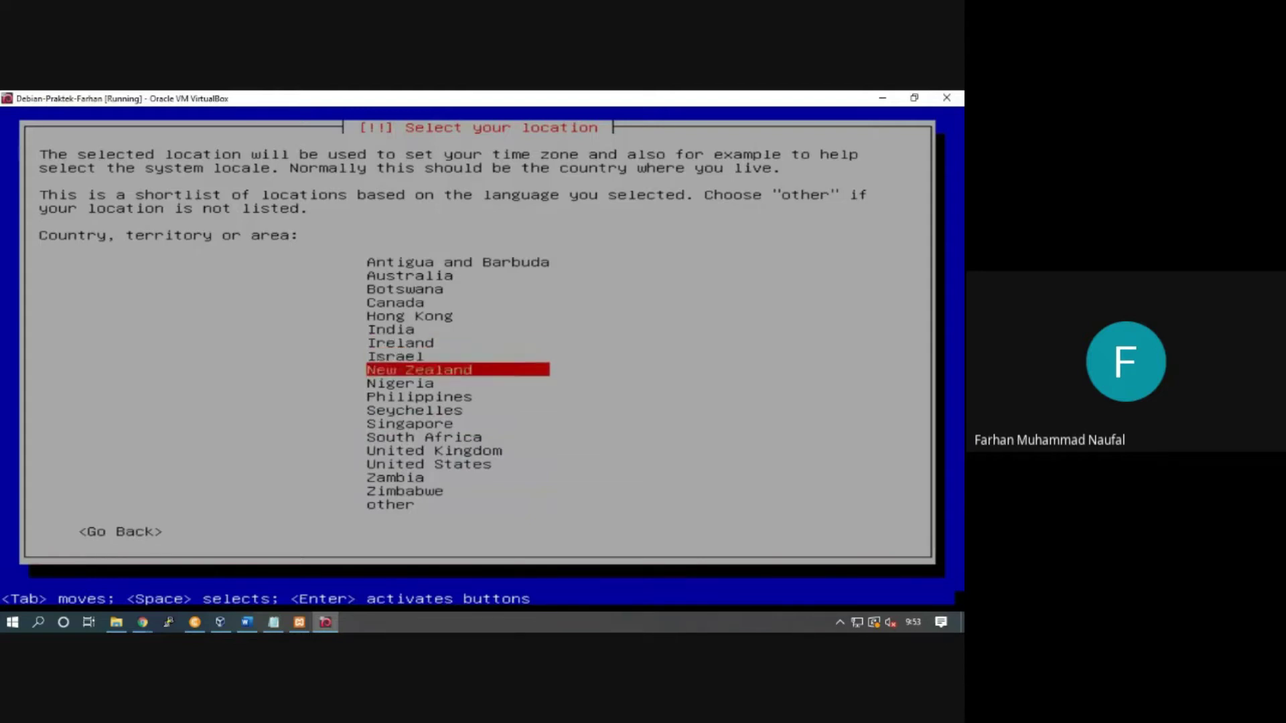
{"action": "key", "text": "Up"}
{"action": "key", "text": "Up"}
{"action": "key", "text": "Up"}
{"action": "key", "text": "Up"}
{"action": "key", "text": "Down"}
{"action": "key", "text": "Down"}
{"action": "key", "text": "Down"}
{"action": "key", "text": "Down"}
{"action": "key", "text": "Down"}
{"action": "key", "text": "Down"}
{"action": "key", "text": "Down"}
{"action": "key", "text": "Down"}
{"action": "key", "text": "Down"}
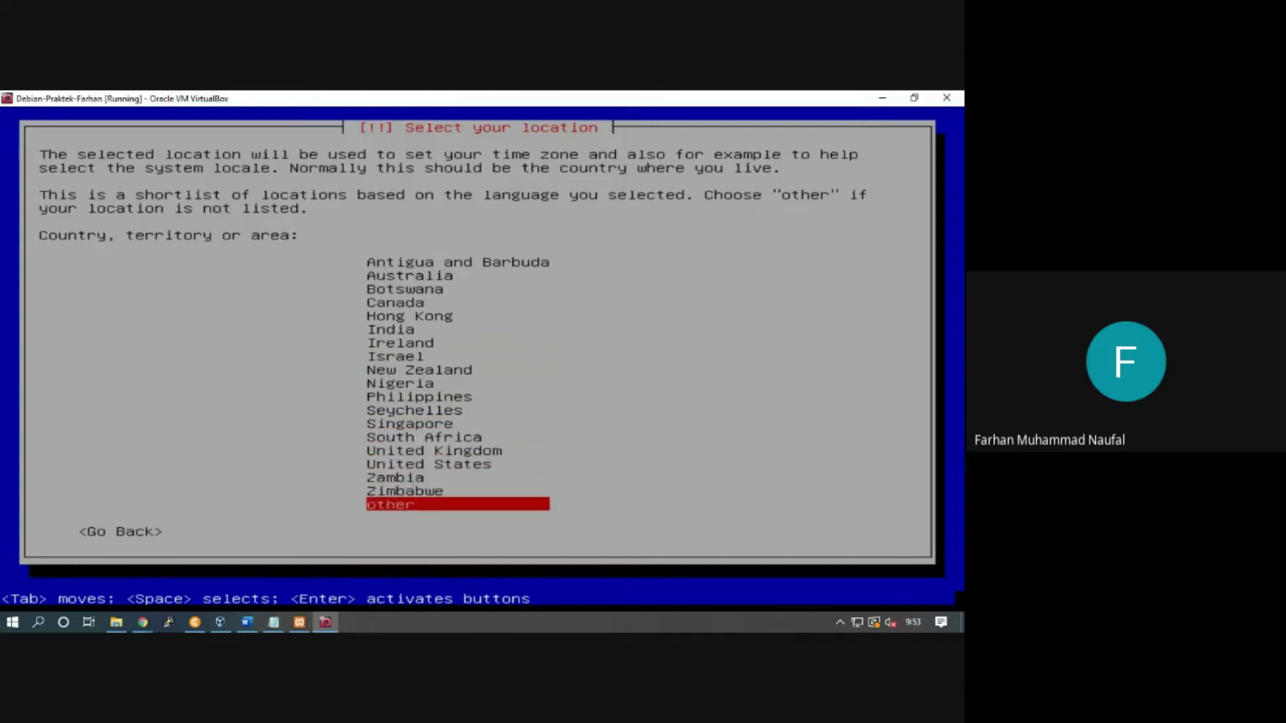
{"action": "key", "text": "Return"}
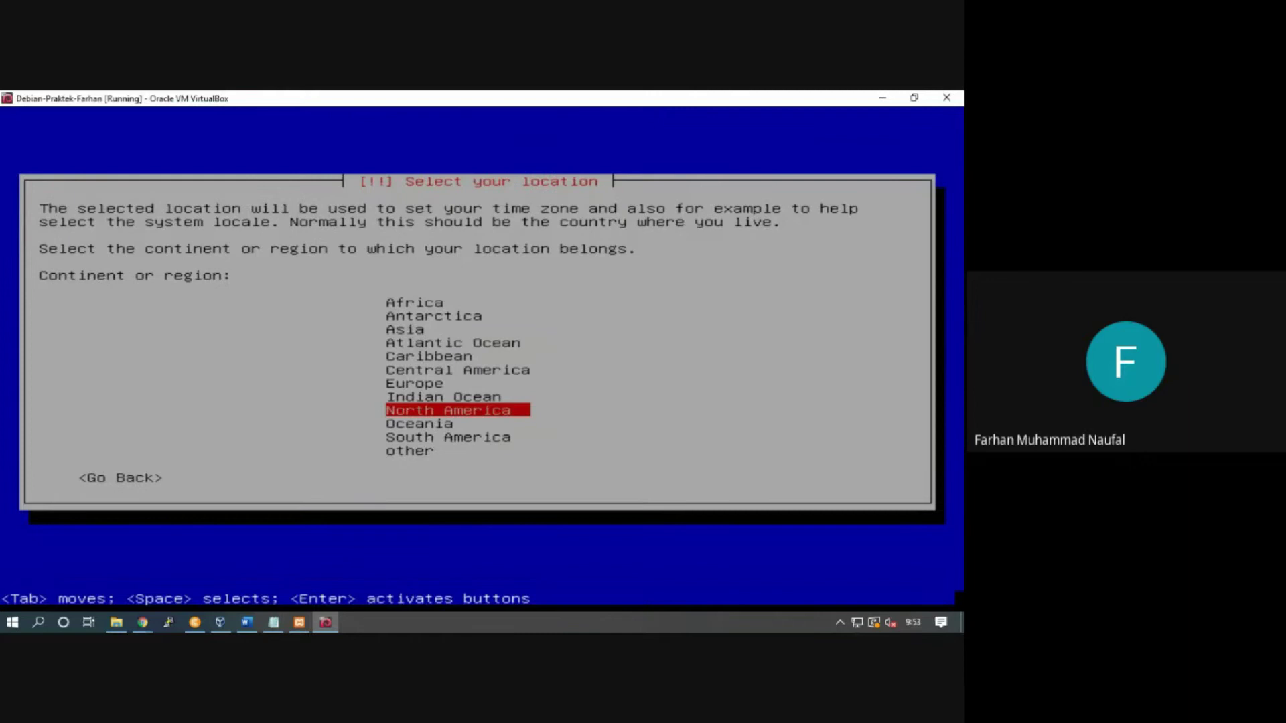
Step: Select Asia from the continent list
{"action": "key", "text": "Up"}
{"action": "key", "text": "Up"}
{"action": "key", "text": "Up"}
{"action": "key", "text": "Down"}
{"action": "key", "text": "Down"}
{"action": "key", "text": "Down"}
{"action": "key", "text": "Down"}
{"action": "key", "text": "Down"}
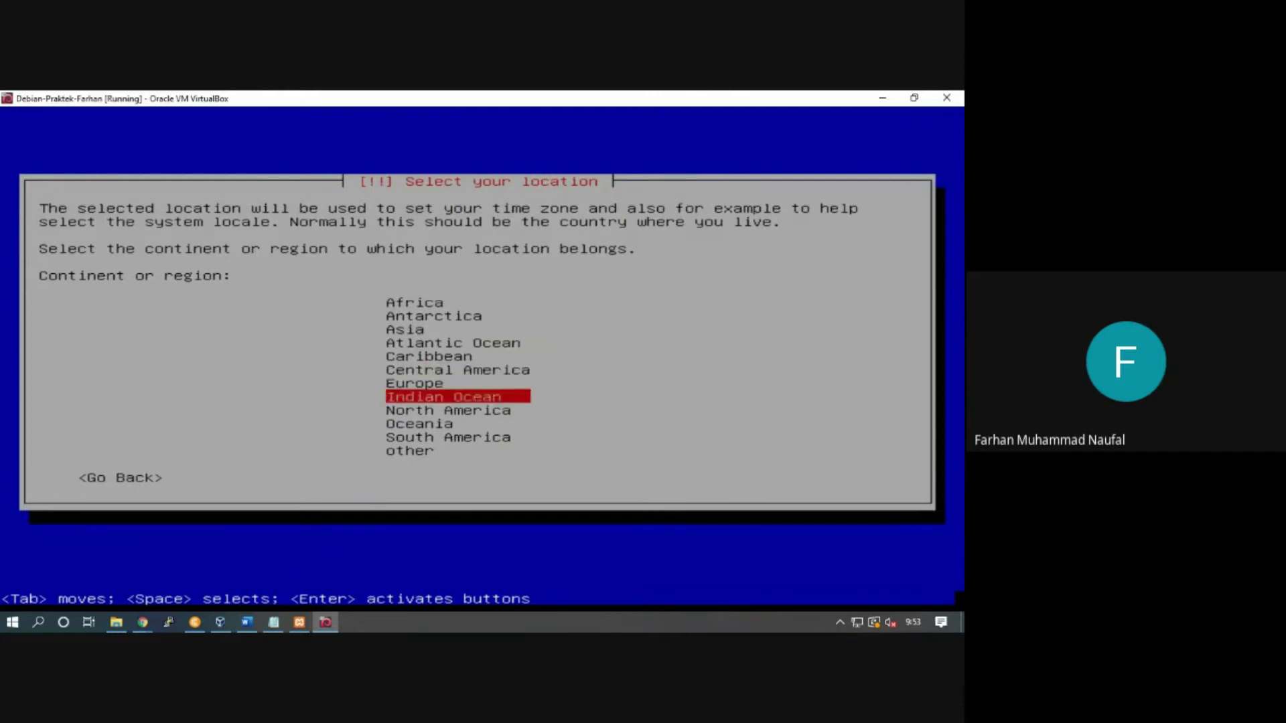
{"action": "key", "text": "Up"}
{"action": "key", "text": "Up"}
{"action": "key", "text": "Up"}
{"action": "key", "text": "Up"}
{"action": "key", "text": "Up"}
{"action": "key", "text": "Up"}
{"action": "key", "text": "Up"}
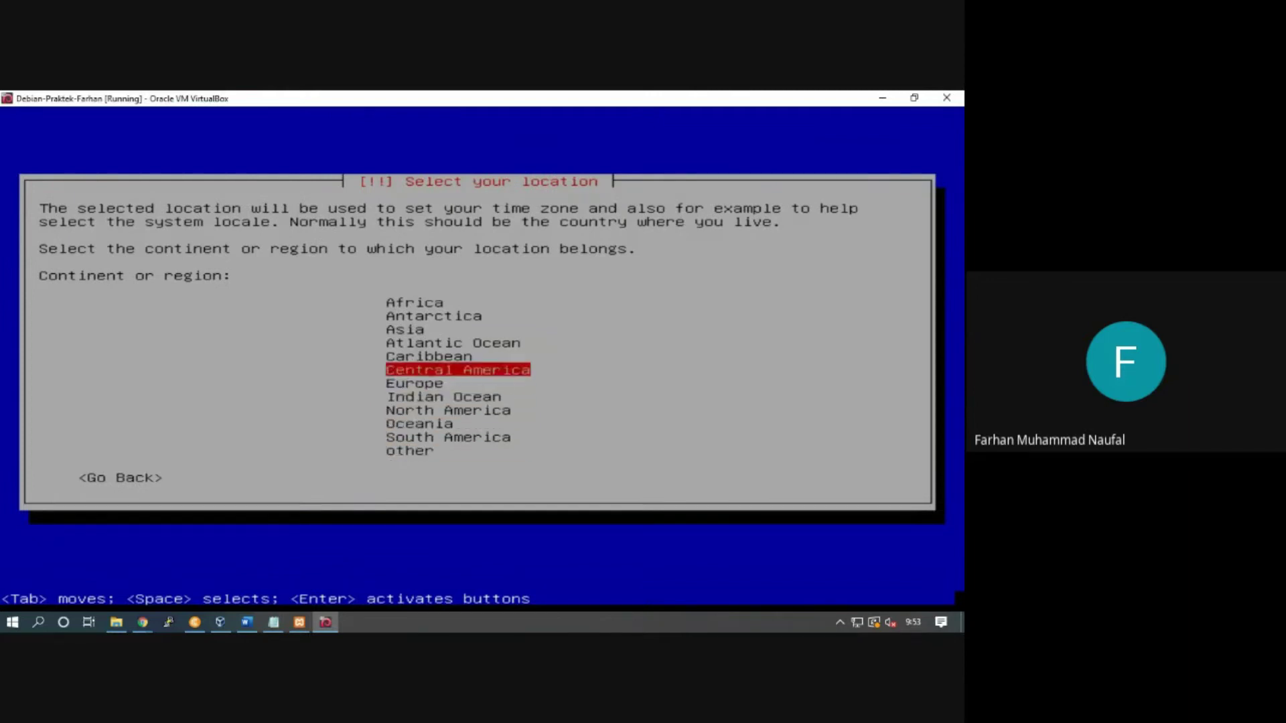
{"action": "key", "text": "Up"}
{"action": "key", "text": "Up"}
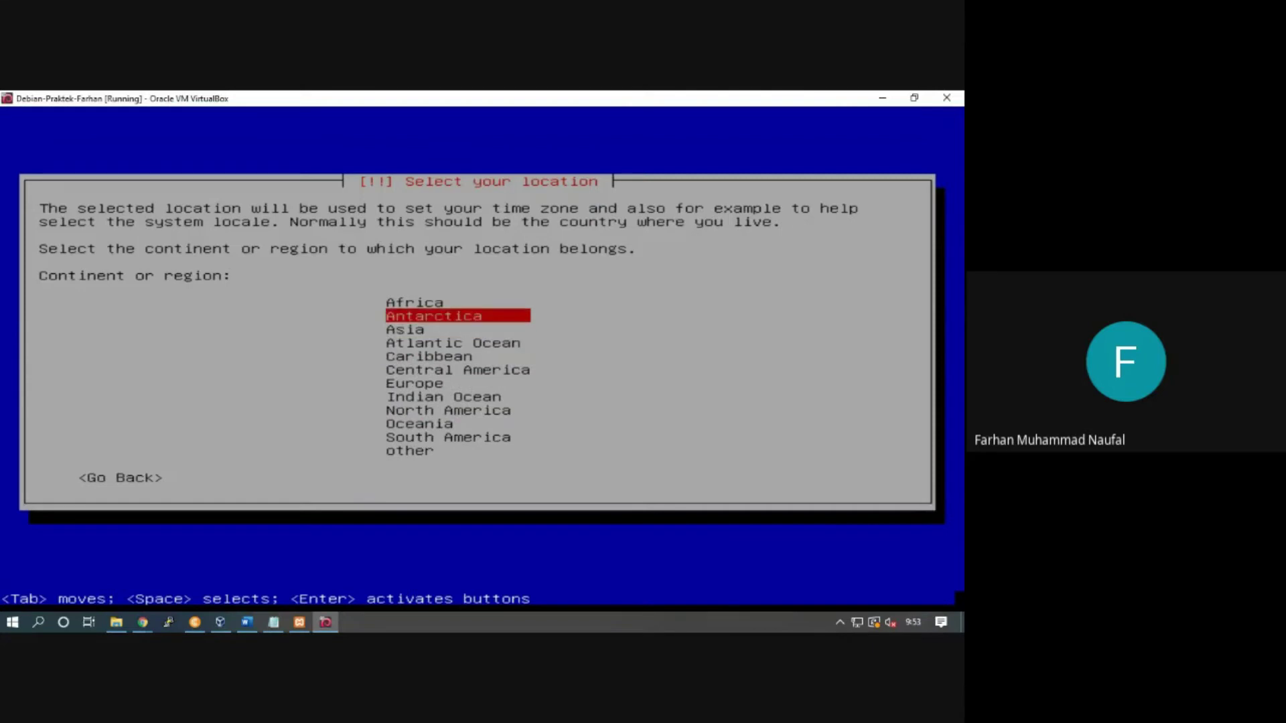
{"action": "key", "text": "Up"}
{"action": "key", "text": "Down"}
{"action": "key", "text": "Down"}
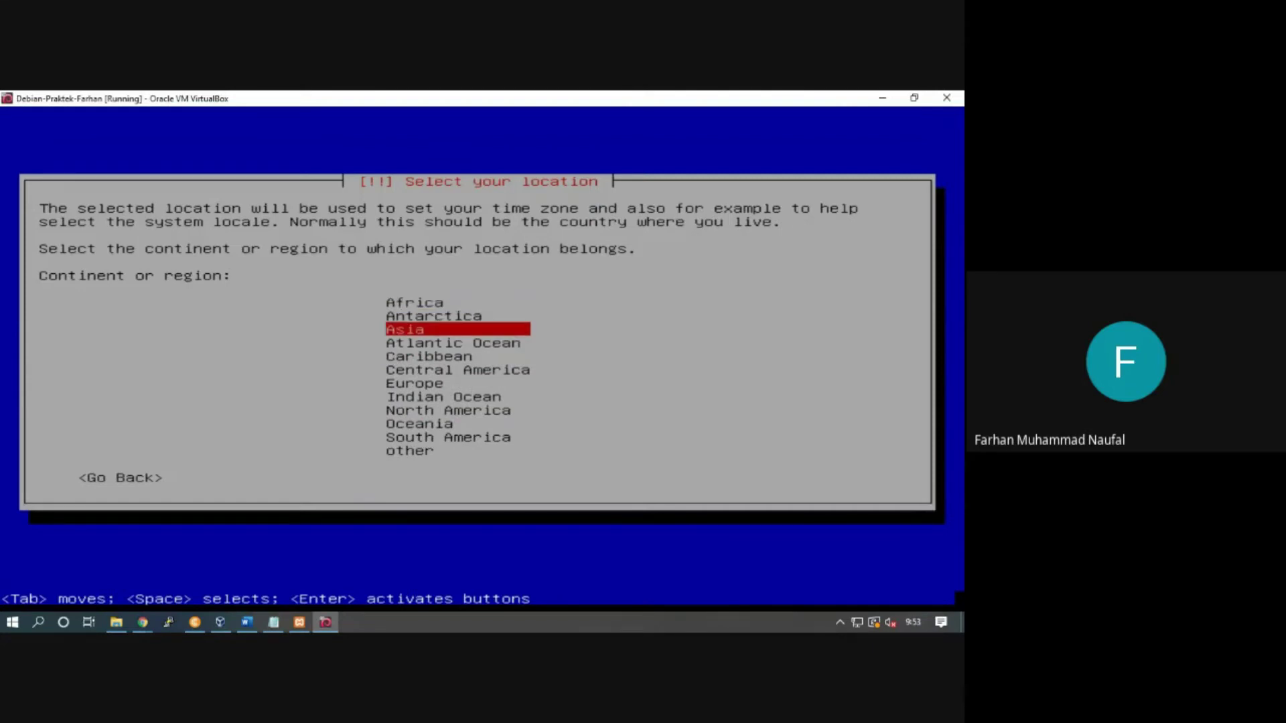
{"action": "key", "text": "Down"}
{"action": "key", "text": "Down"}
{"action": "key", "text": "Up"}
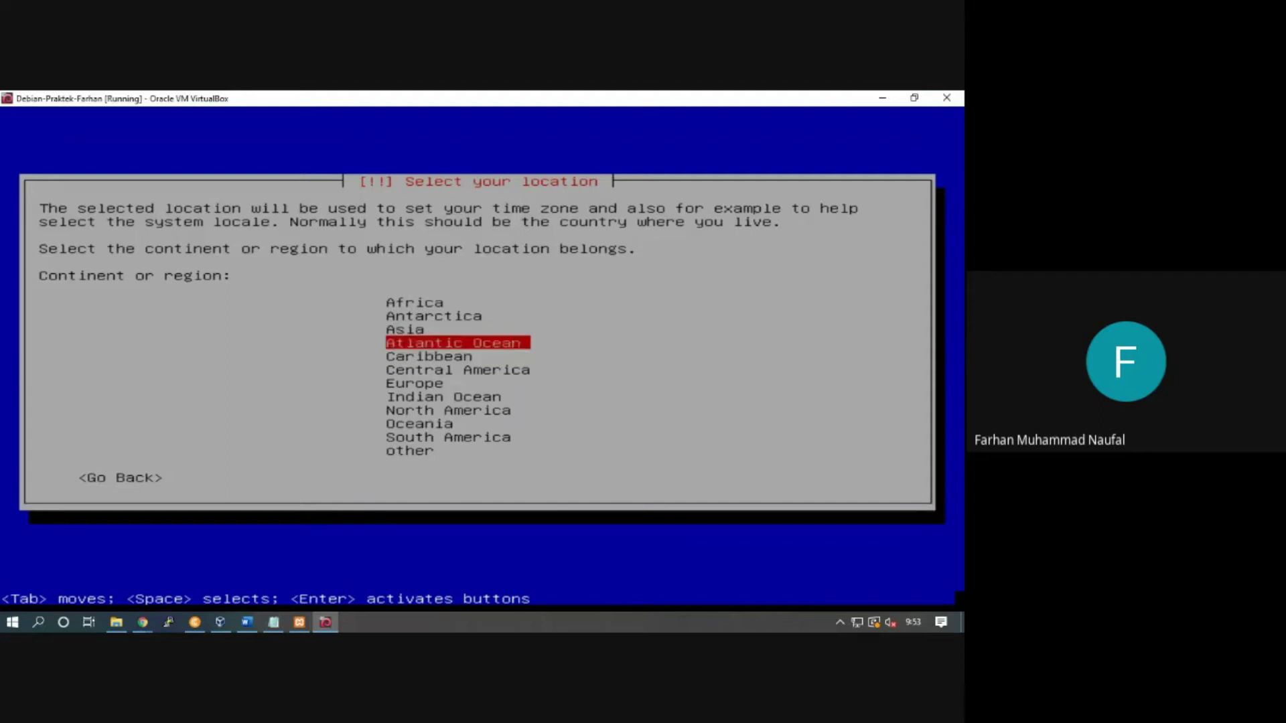
{"action": "key", "text": "Up"}
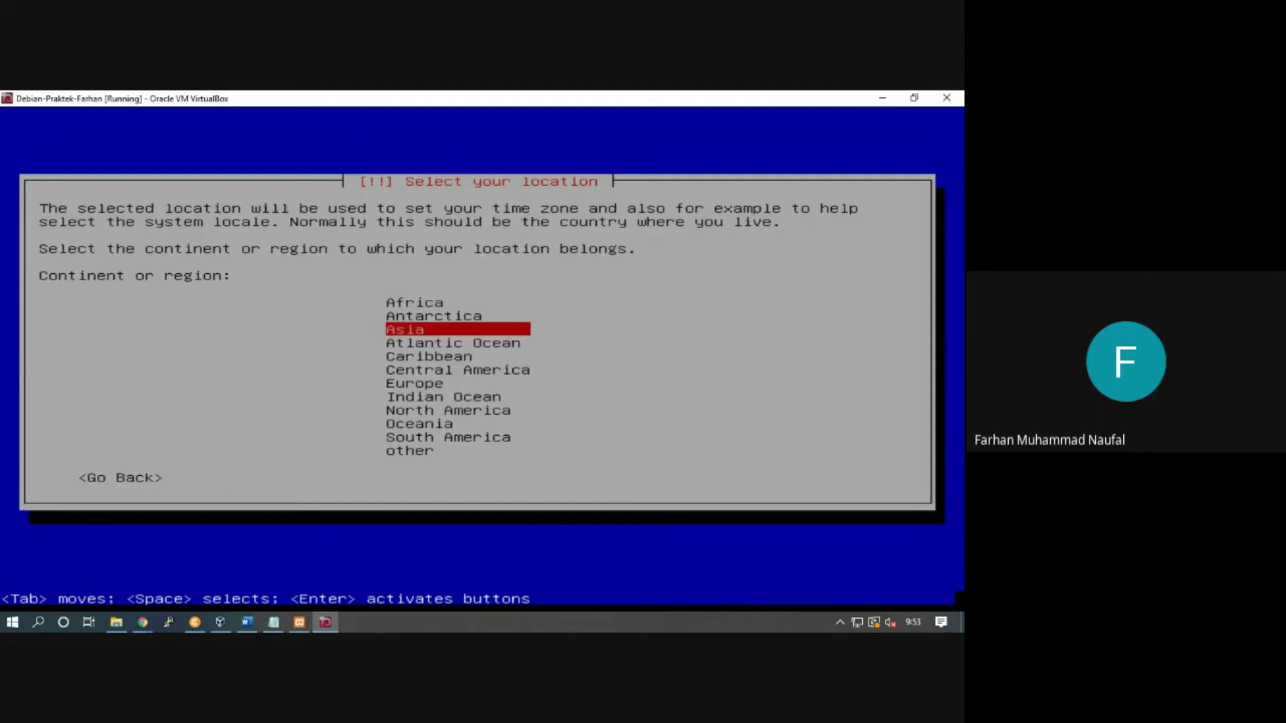
{"action": "key", "text": "Return"}
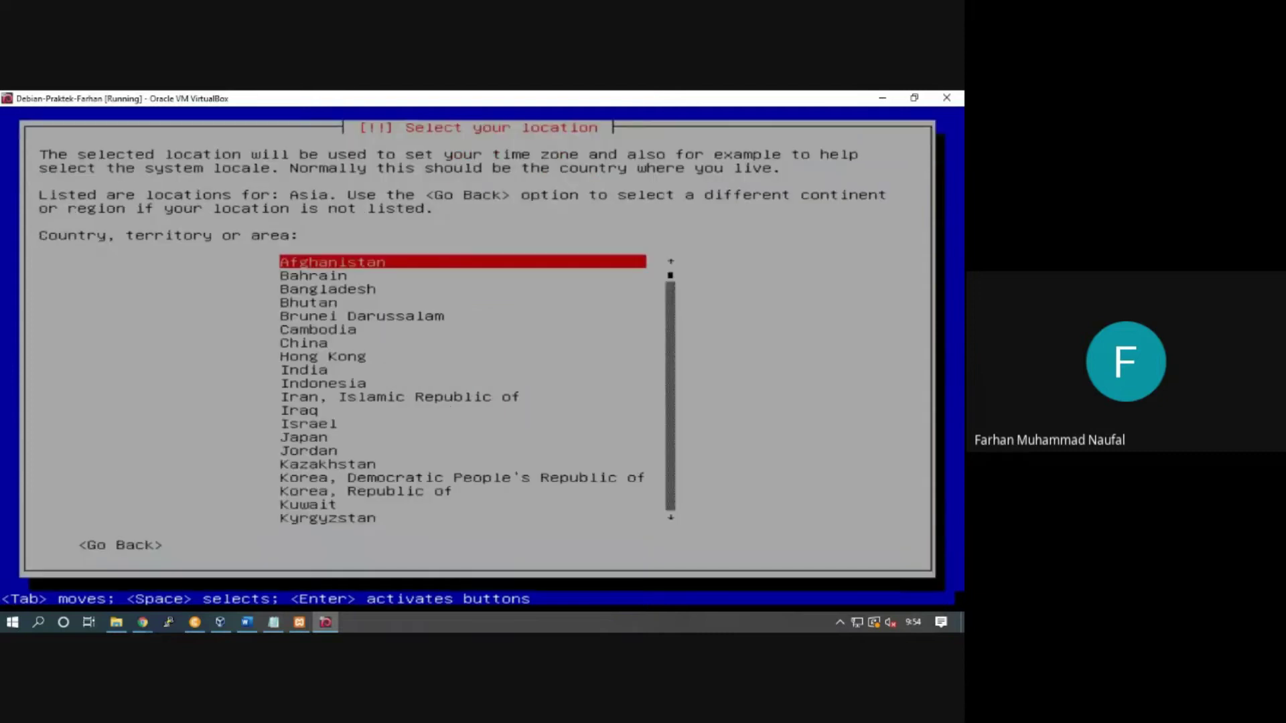
Step: Select Indonesia from the Asia country list
{"action": "key", "text": "Down"}
{"action": "key", "text": "Down"}
{"action": "key", "text": "Down"}
{"action": "key", "text": "Down"}
{"action": "key", "text": "Down"}
{"action": "key", "text": "Down"}
{"action": "key", "text": "Down"}
{"action": "key", "text": "Down"}
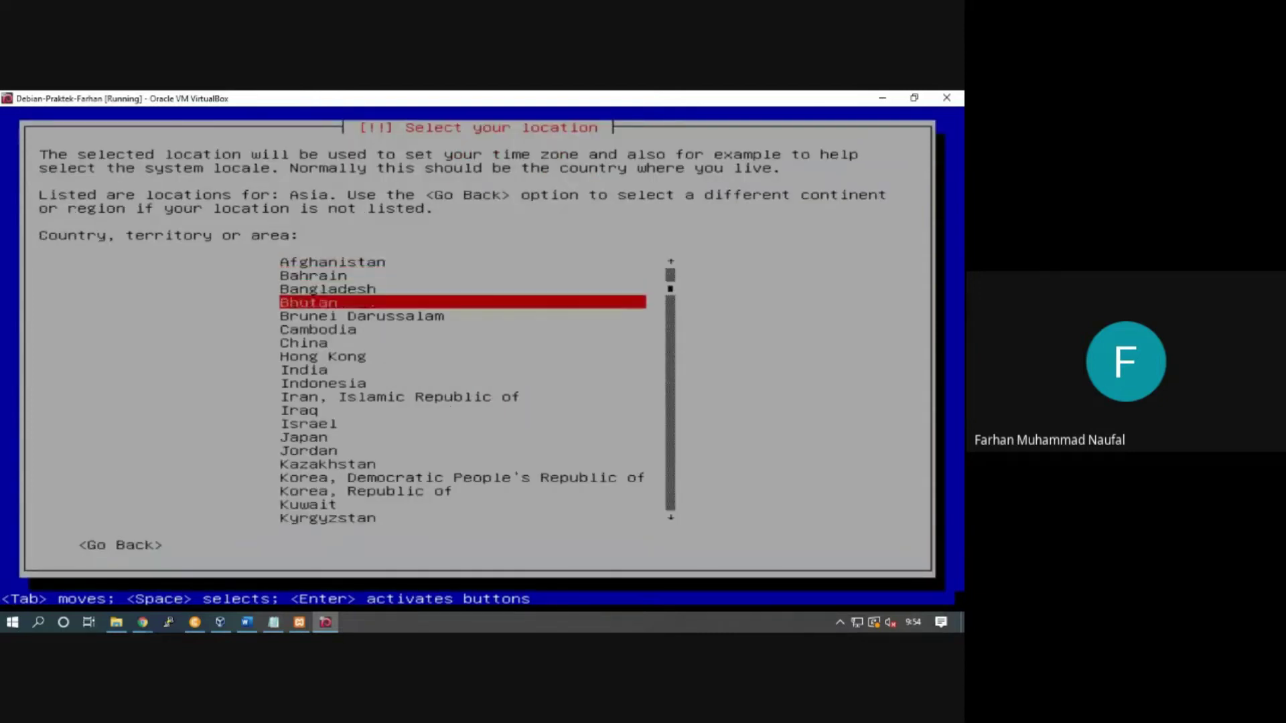
{"action": "key", "text": "Down"}
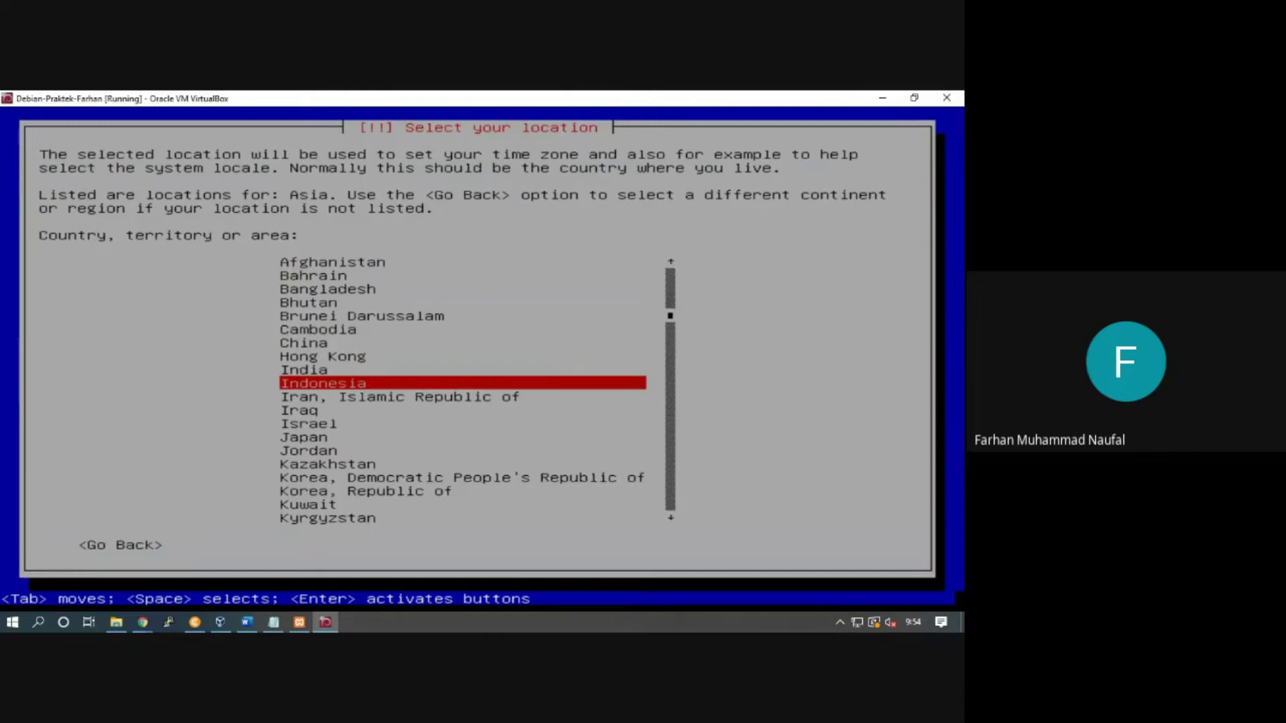
{"action": "key", "text": "Down"}
{"action": "key", "text": "Down"}
{"action": "key", "text": "Down"}
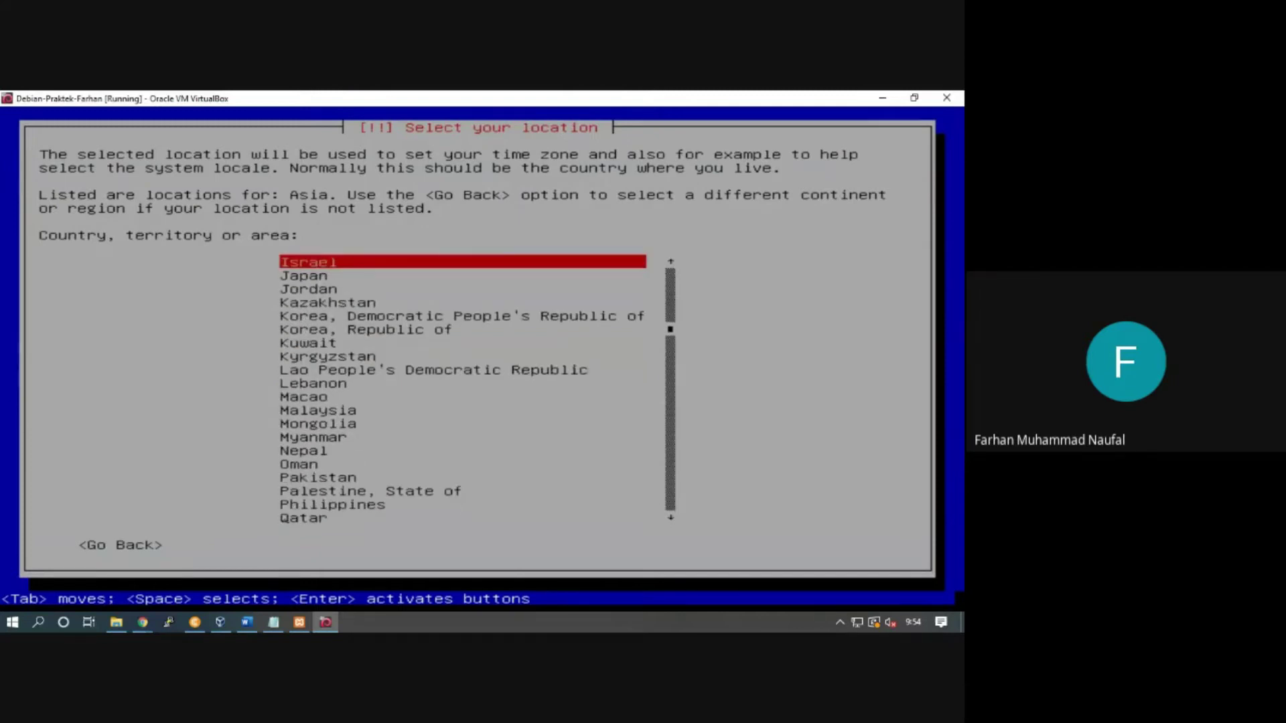
{"action": "key", "text": "Up"}
{"action": "key", "text": "Up"}
{"action": "key", "text": "Up"}
{"action": "key", "text": "Up"}
{"action": "key", "text": "Down"}
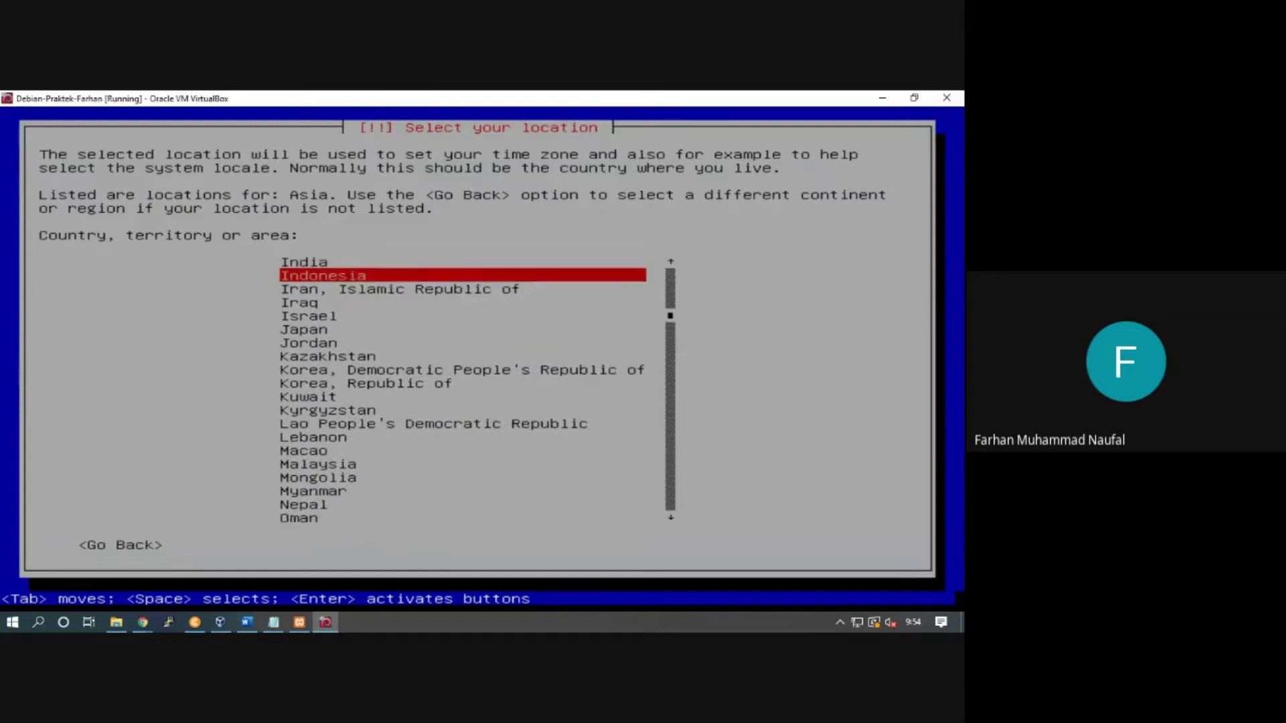
{"action": "key", "text": "Up"}
{"action": "key", "text": "Up"}
{"action": "key", "text": "Up"}
{"action": "key", "text": "Up"}
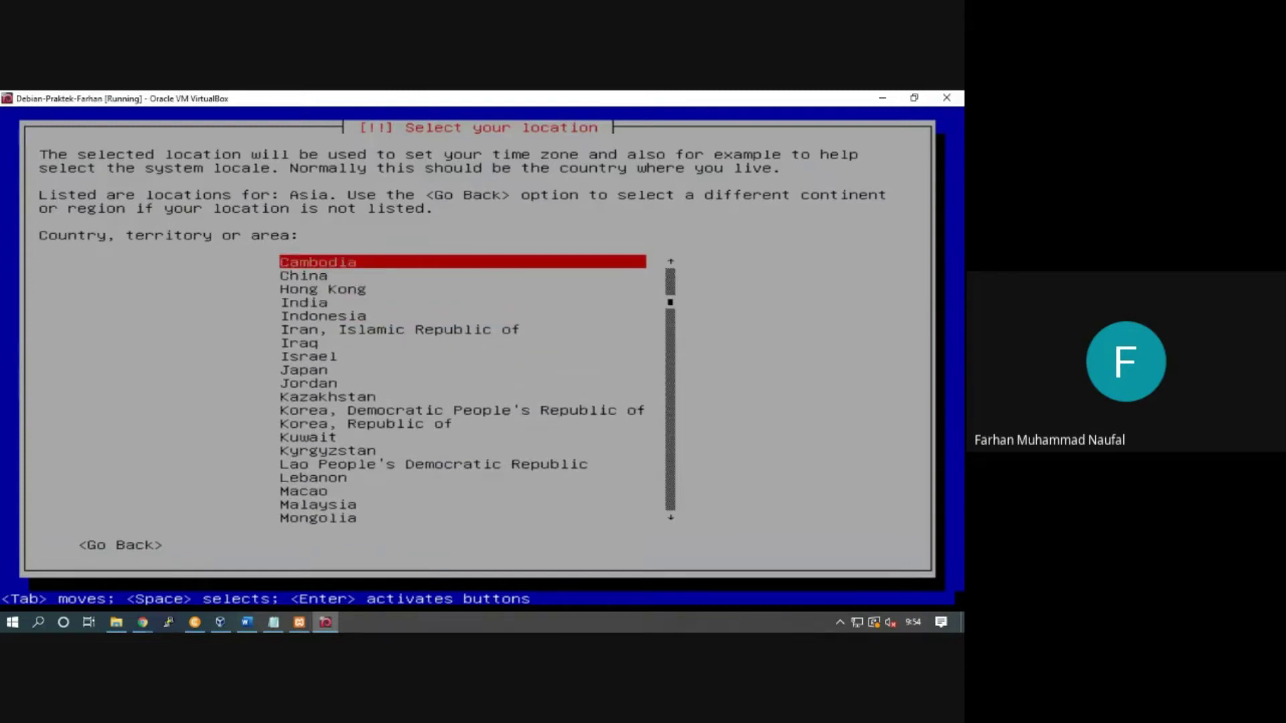
{"action": "key", "text": "Down"}
{"action": "key", "text": "Down"}
{"action": "key", "text": "Down"}
{"action": "key", "text": "Down"}
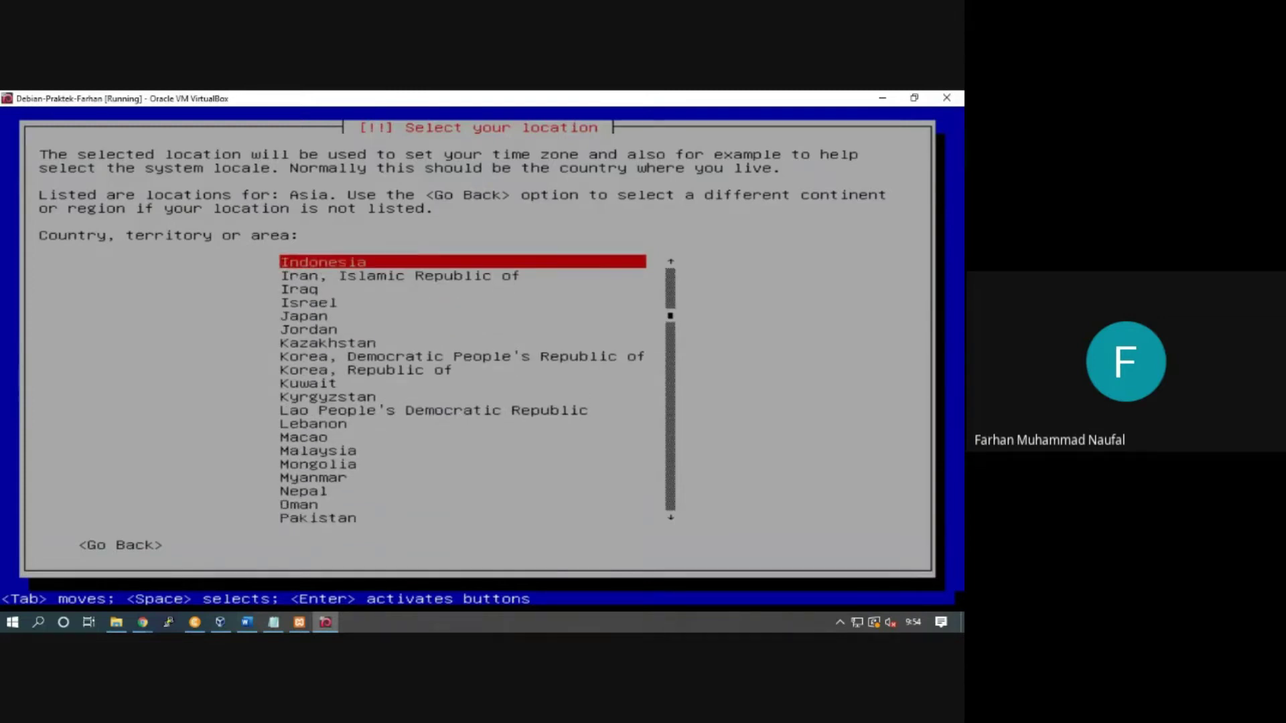
{"action": "key", "text": "Up"}
{"action": "key", "text": "Up"}
{"action": "key", "text": "Down"}
{"action": "key", "text": "Down"}
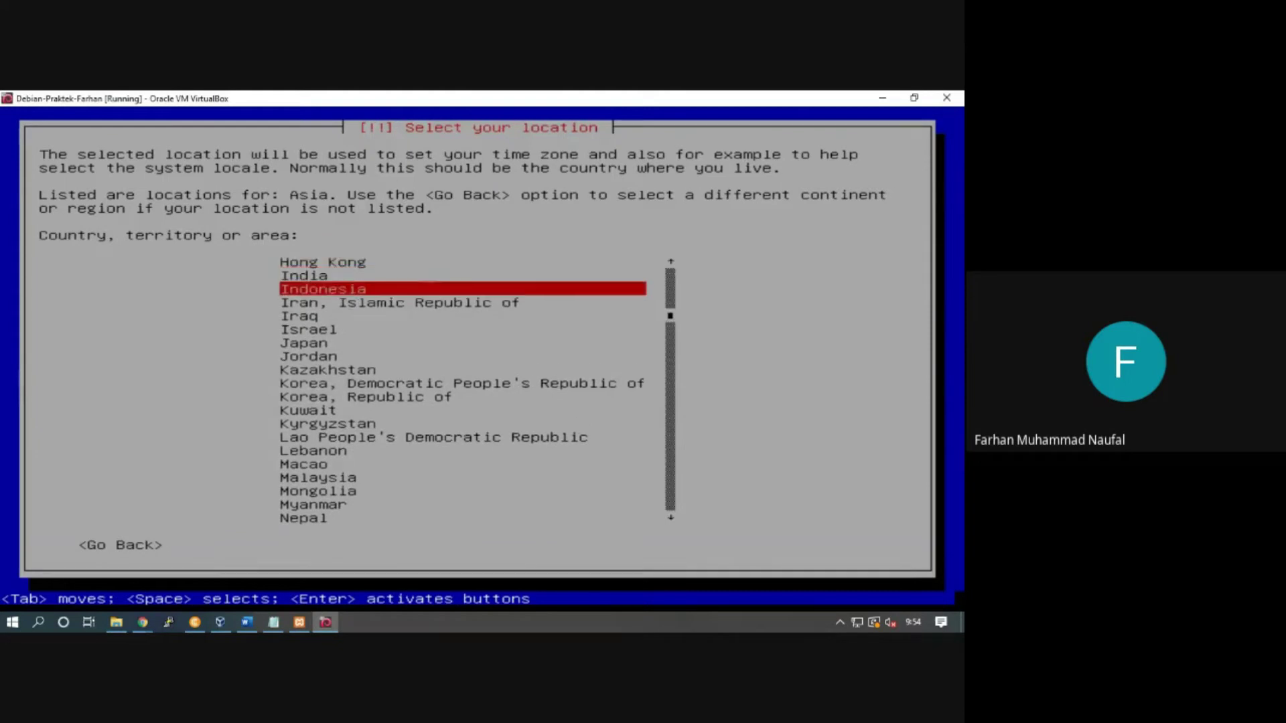
{"action": "key", "text": "Return"}
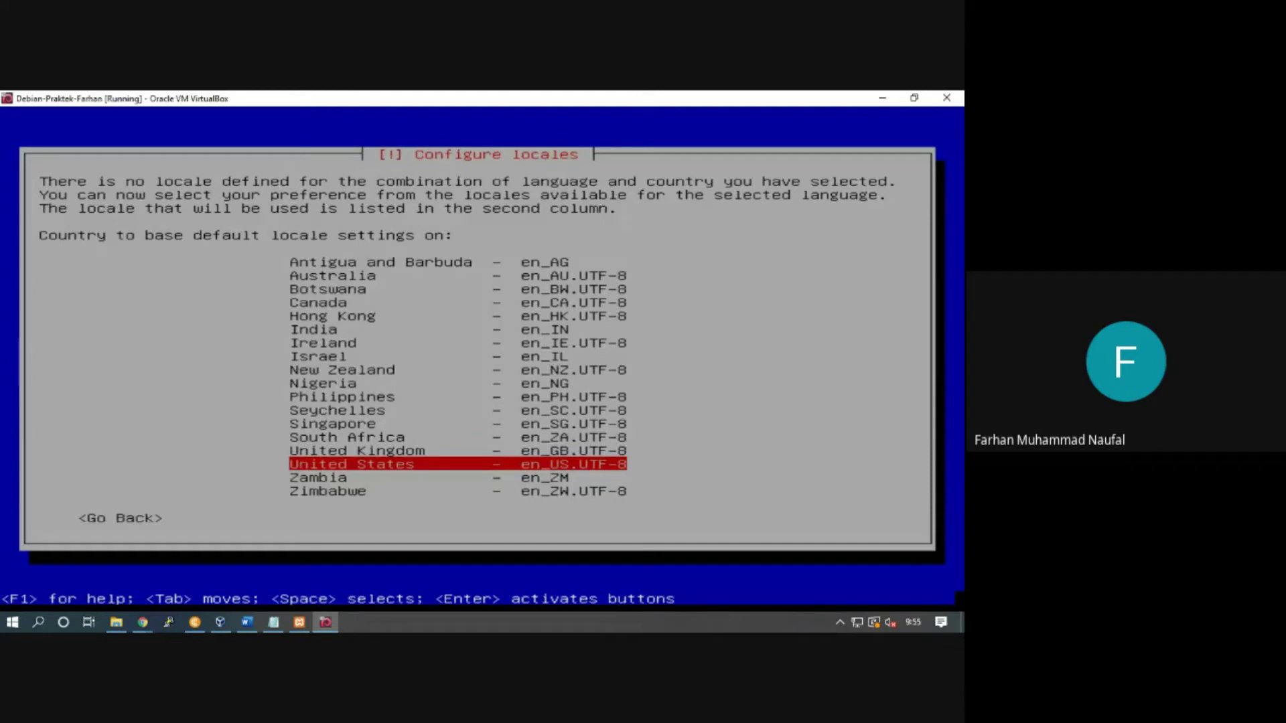
Step: Accept United States – en_US.UTF-8 as the default locale
{"action": "key", "text": "Return"}
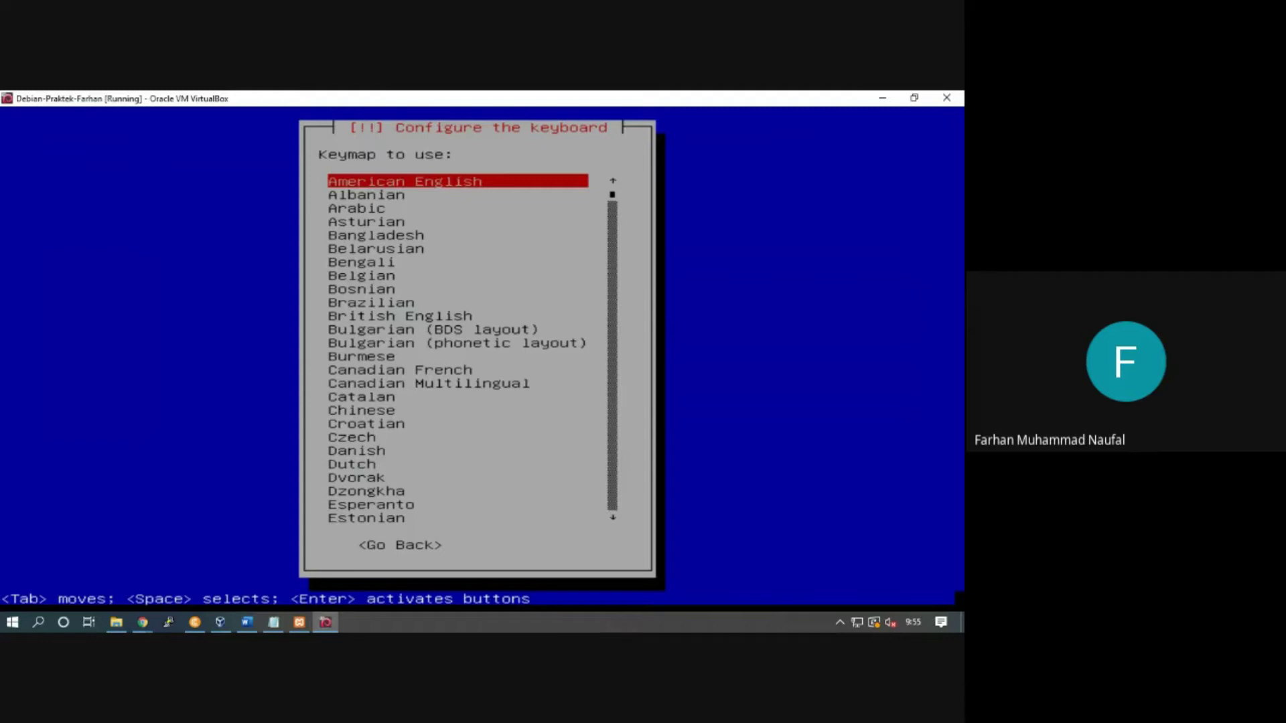
Step: Accept American English as the keymap and bring the VirtualBox Manager window forward
{"action": "key", "text": "Return"}
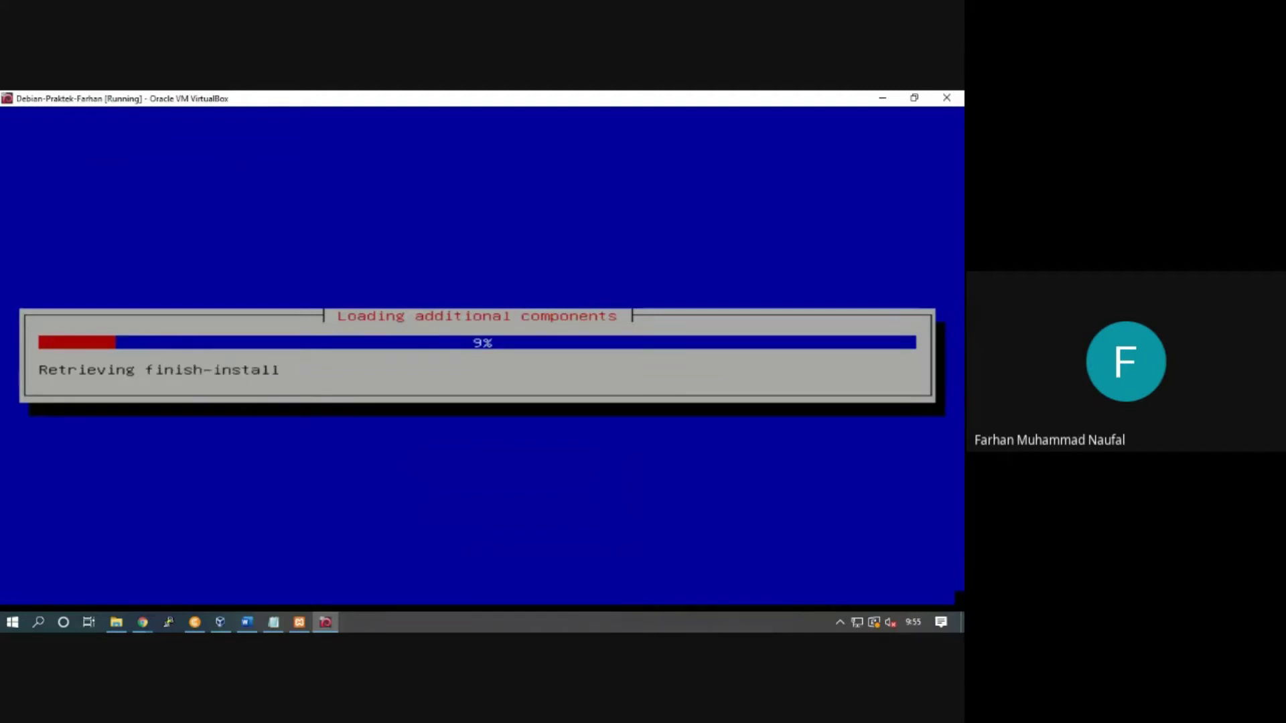
{"action": "left_click", "coordinate": [220, 622]}
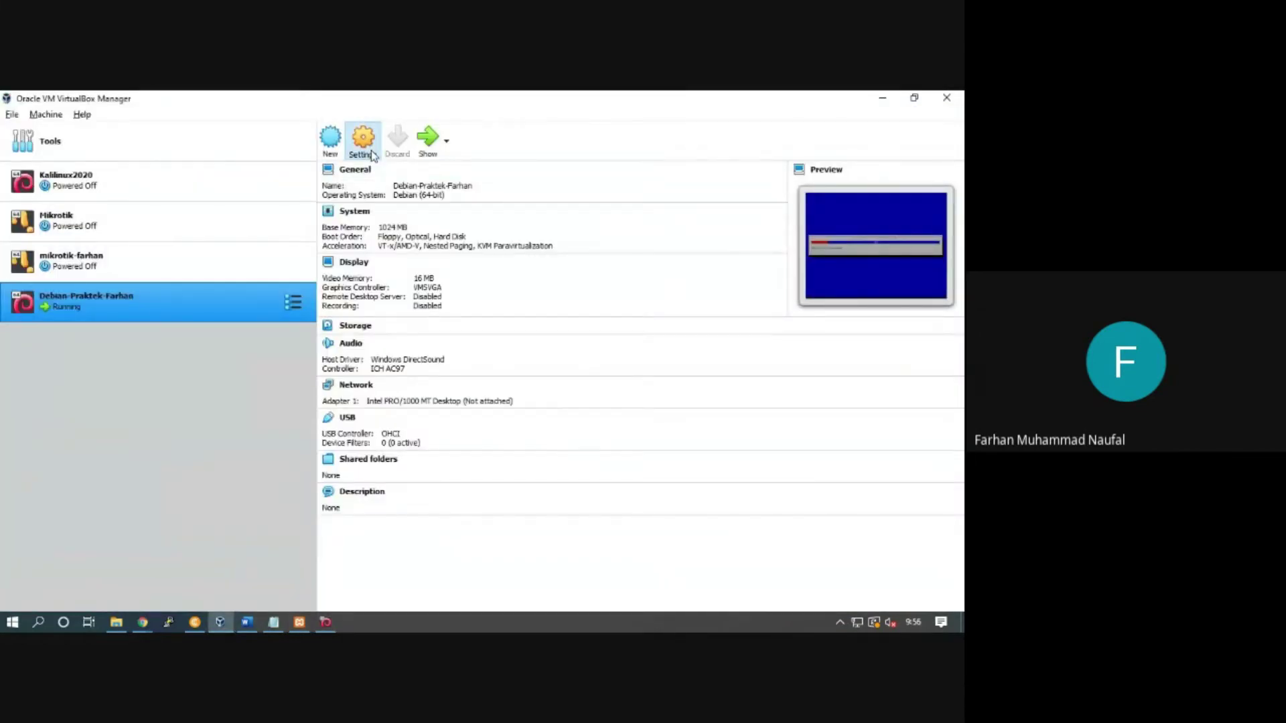
Step: Review the Debian VM's settings, keep the changes, and return to the running VM window
{"action": "left_click", "coordinate": [373, 156]}
{"action": "left_click", "coordinate": [304, 315]}
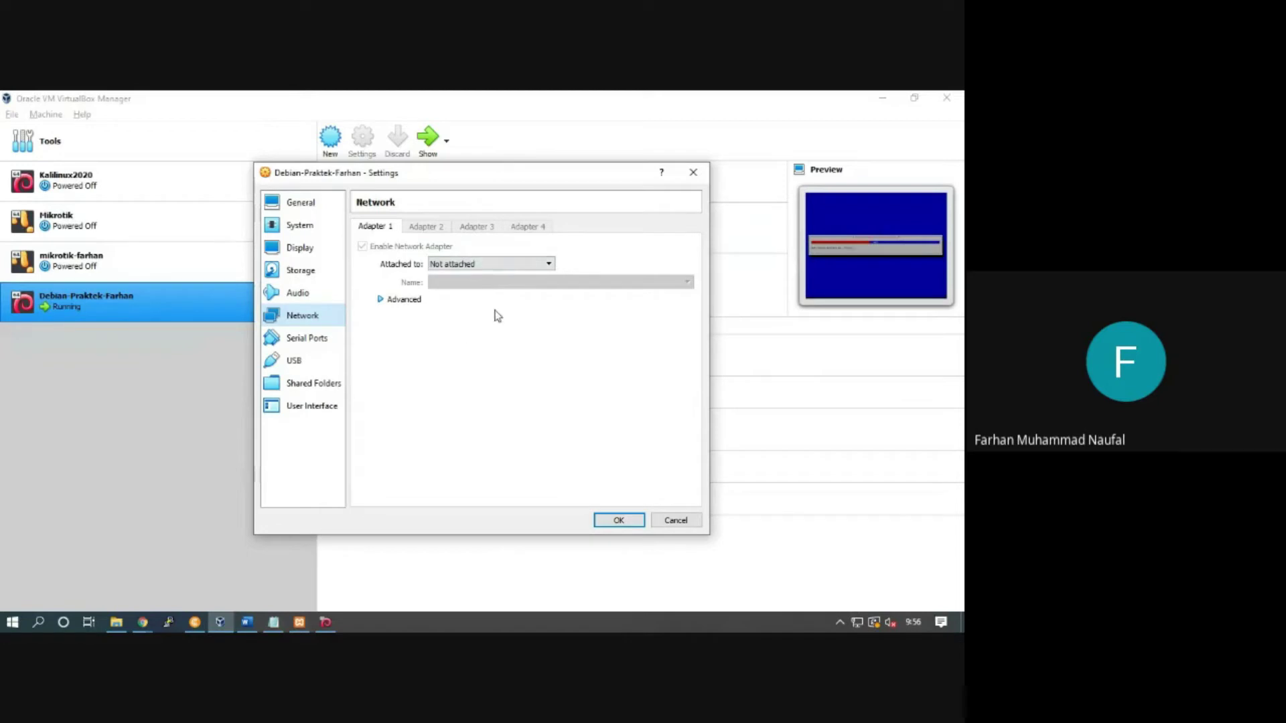
{"action": "left_click", "coordinate": [609, 521]}
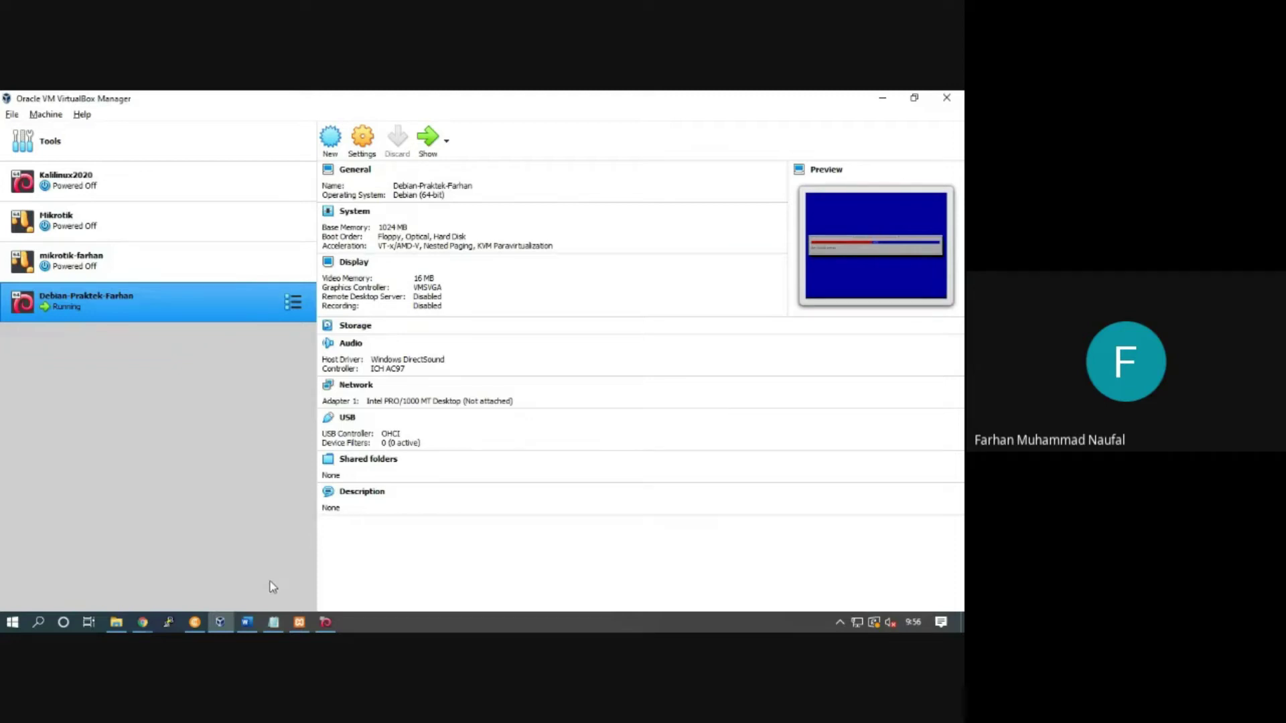
{"action": "left_click", "coordinate": [325, 622]}
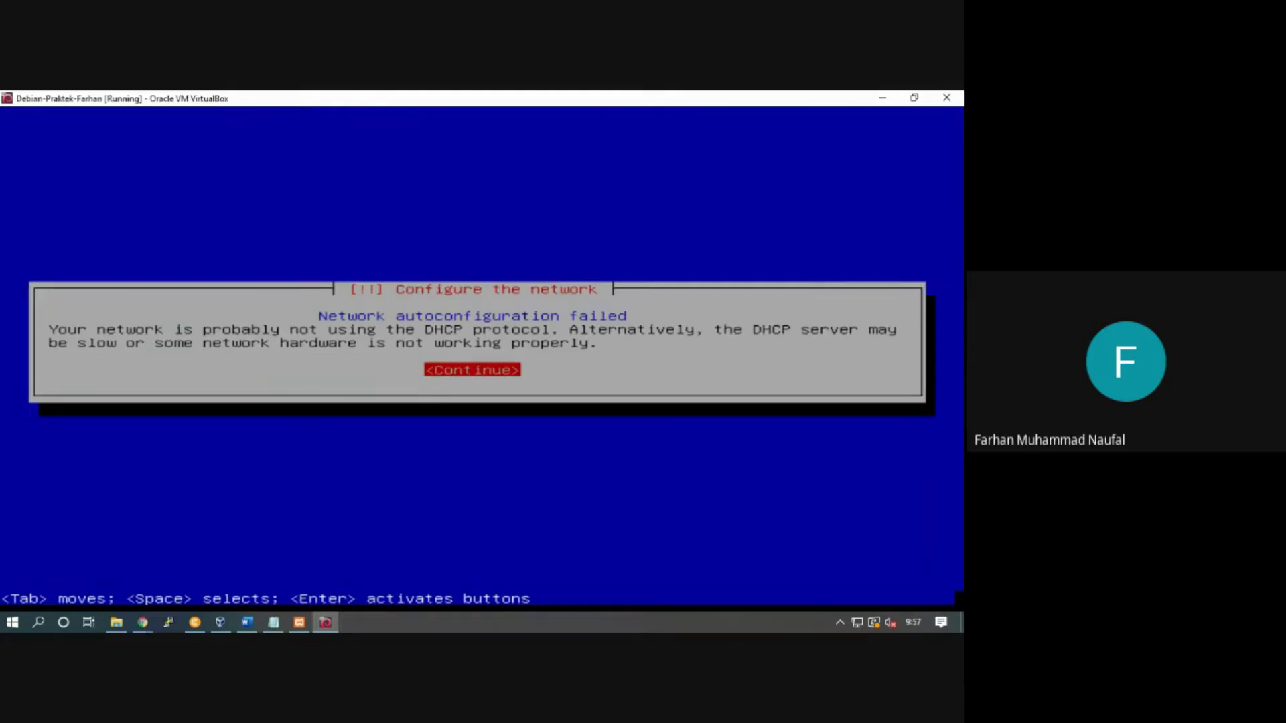
Step: Continue past the 'Network autoconfiguration failed' notice once components finish loading
{"action": "key", "text": "Return"}
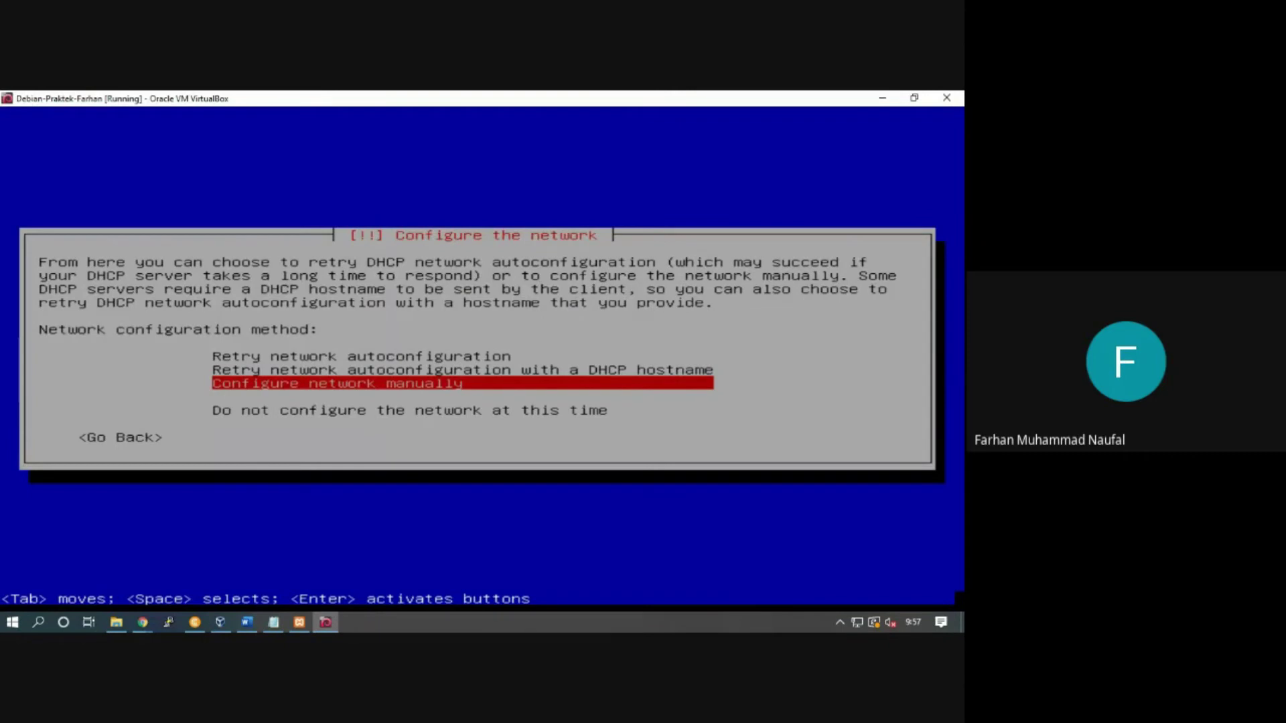
Step: Choose 'Do not configure the network at this time' from the network configuration methods
{"action": "key", "text": "Up"}
{"action": "key", "text": "Up"}
{"action": "key", "text": "Down"}
{"action": "key", "text": "Down"}
{"action": "key", "text": "Up"}
{"action": "key", "text": "Up"}
{"action": "key", "text": "Down"}
{"action": "key", "text": "Down"}
{"action": "key", "text": "Up"}
{"action": "key", "text": "Up"}
{"action": "key", "text": "Down"}
{"action": "key", "text": "Down"}
{"action": "key", "text": "Up"}
{"action": "key", "text": "Down"}
{"action": "key", "text": "Down"}
{"action": "key", "text": "Up"}
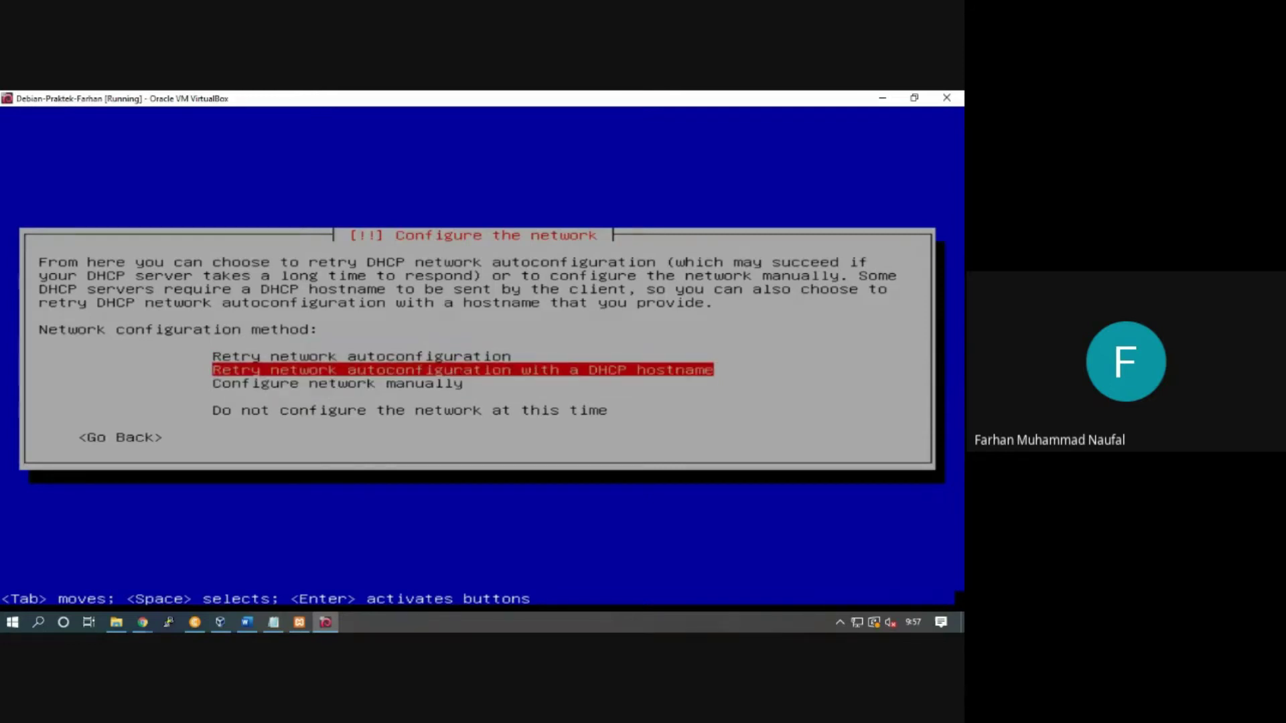
{"action": "key", "text": "Up"}
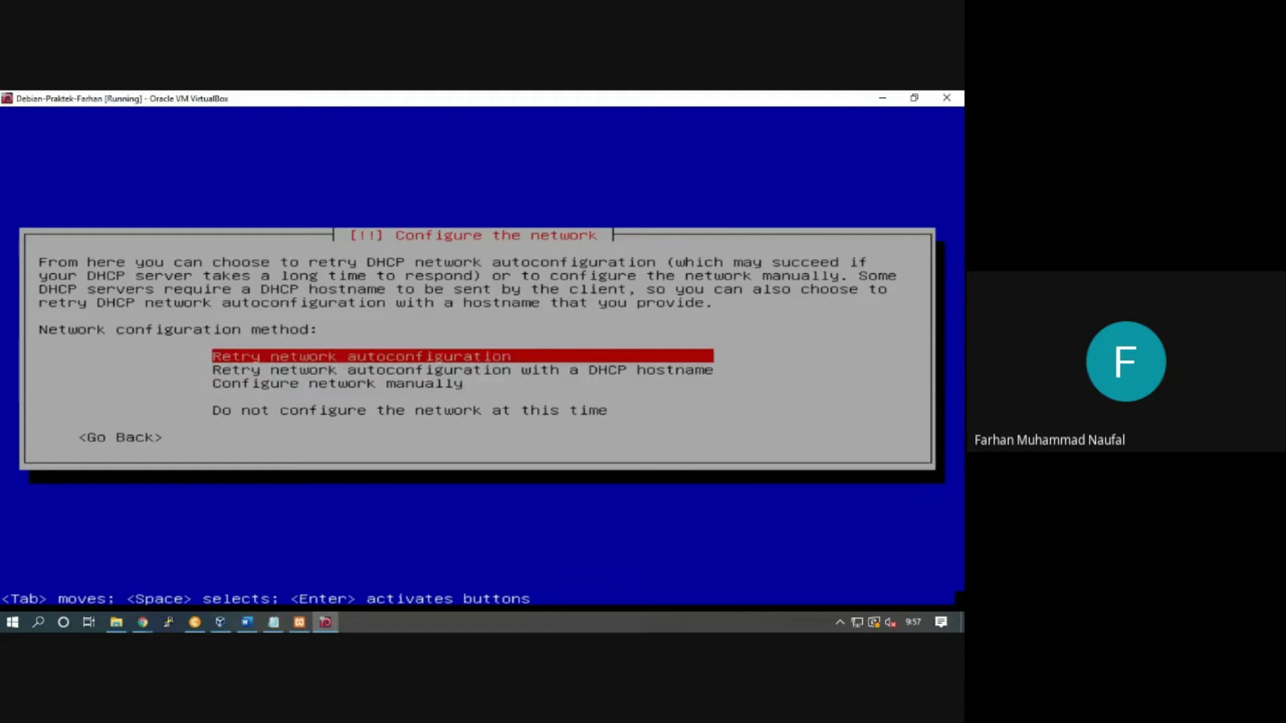
{"action": "key", "text": "Down"}
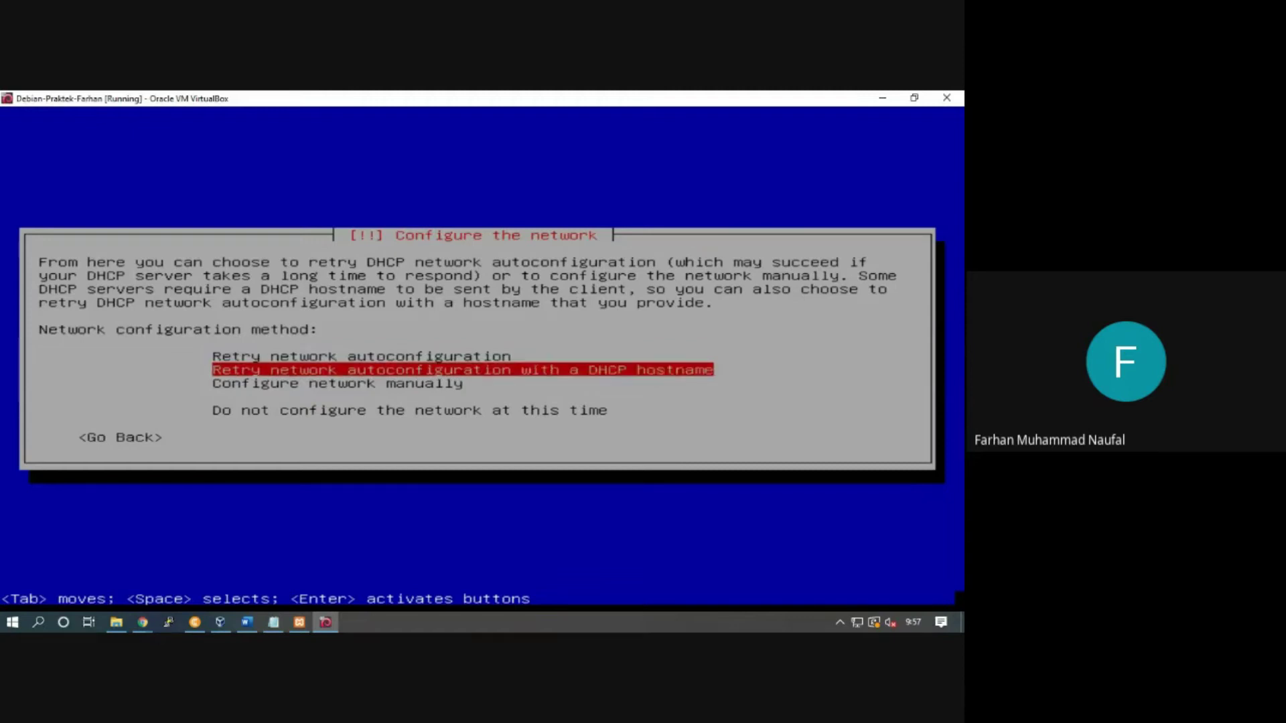
{"action": "key", "text": "Up"}
{"action": "key", "text": "Down"}
{"action": "key", "text": "Down"}
{"action": "key", "text": "Down"}
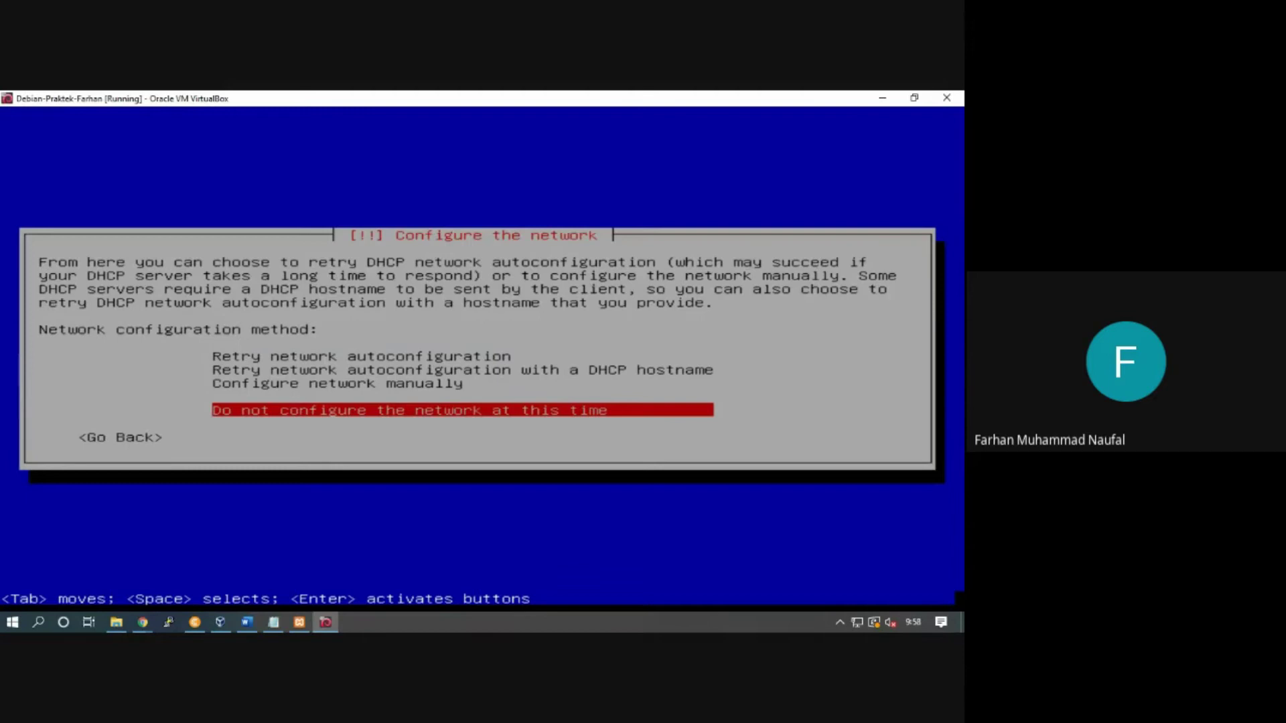
{"action": "key", "text": "Up"}
{"action": "key", "text": "Down"}
{"action": "key", "text": "Return"}
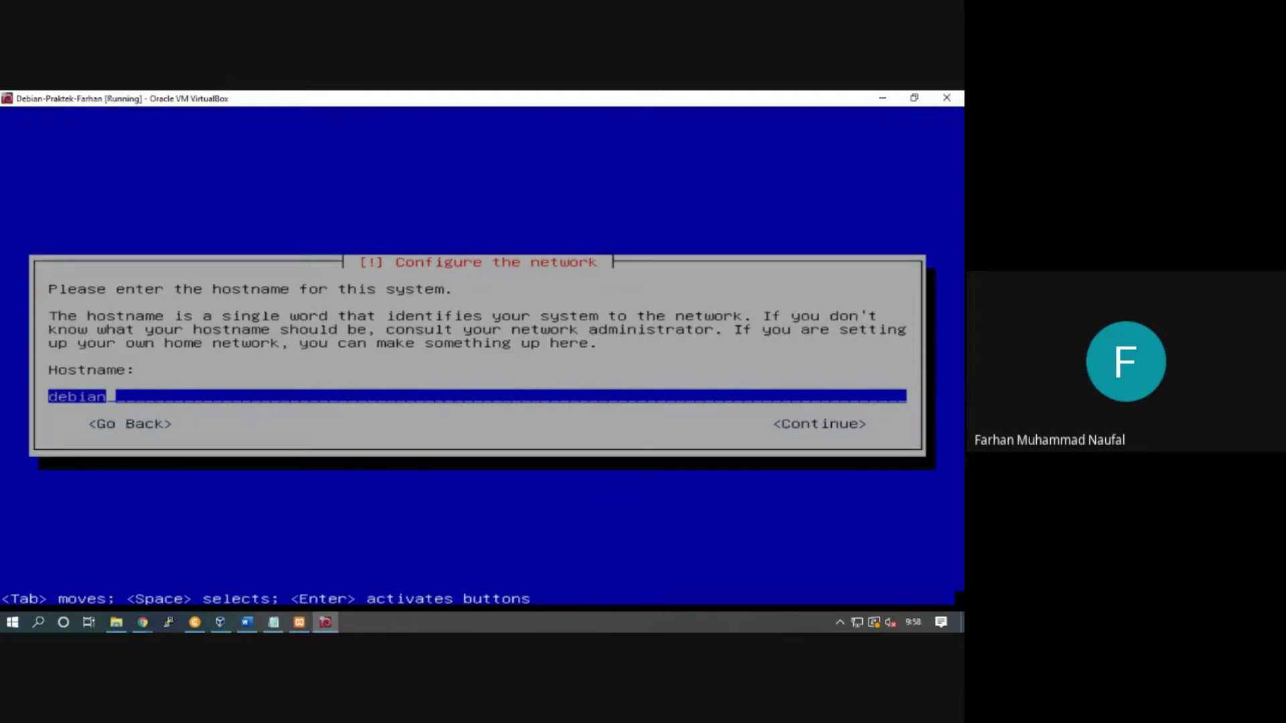
Step: Keep 'debian' as the system hostname
{"action": "key", "text": "Return"}
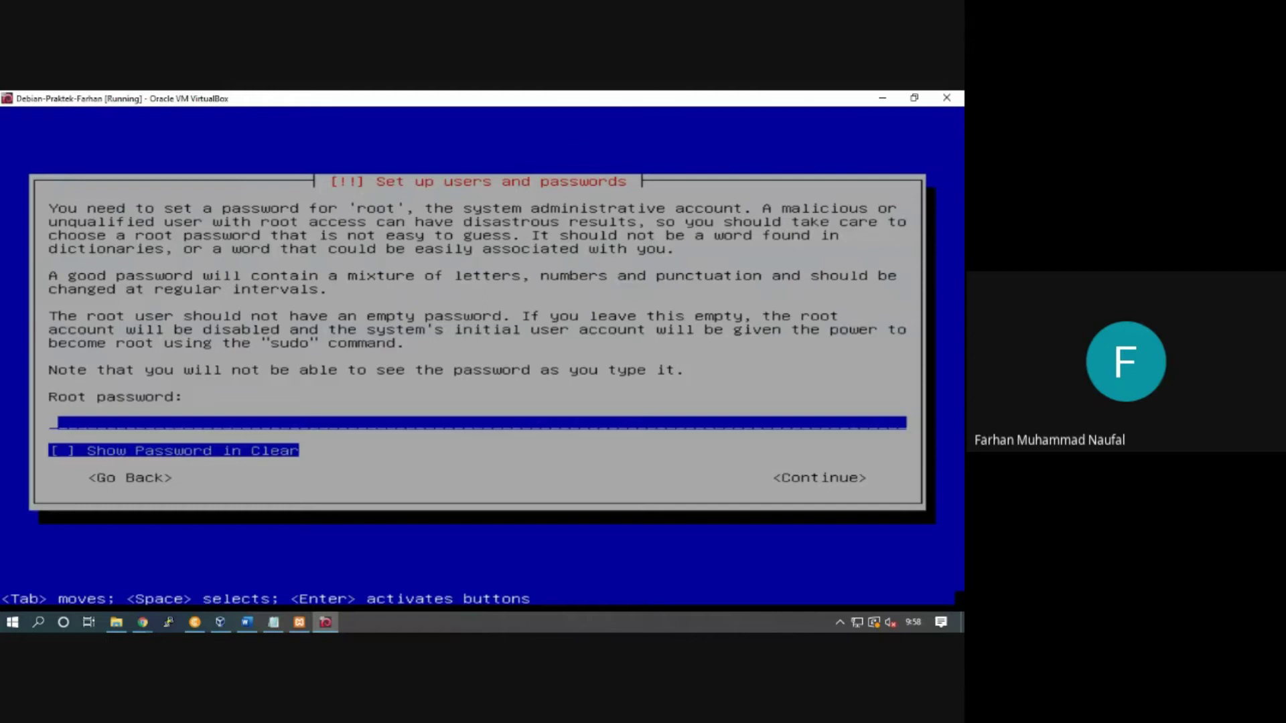
Step: Set the root password and re-enter it to verify
{"action": "type", "text": "******"}
{"action": "key", "text": "Tab"}
{"action": "key", "text": "space"}
{"action": "key", "text": "space"}
{"action": "key", "text": "Tab"}
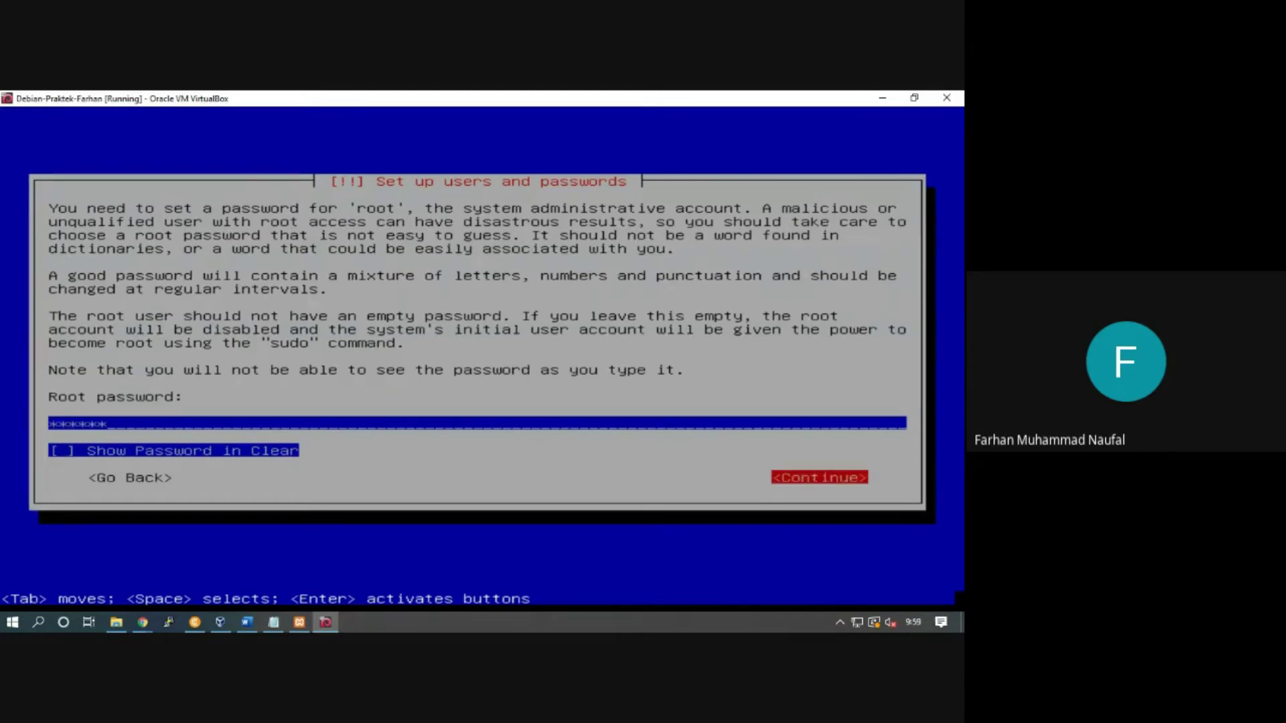
{"action": "key", "text": "Return"}
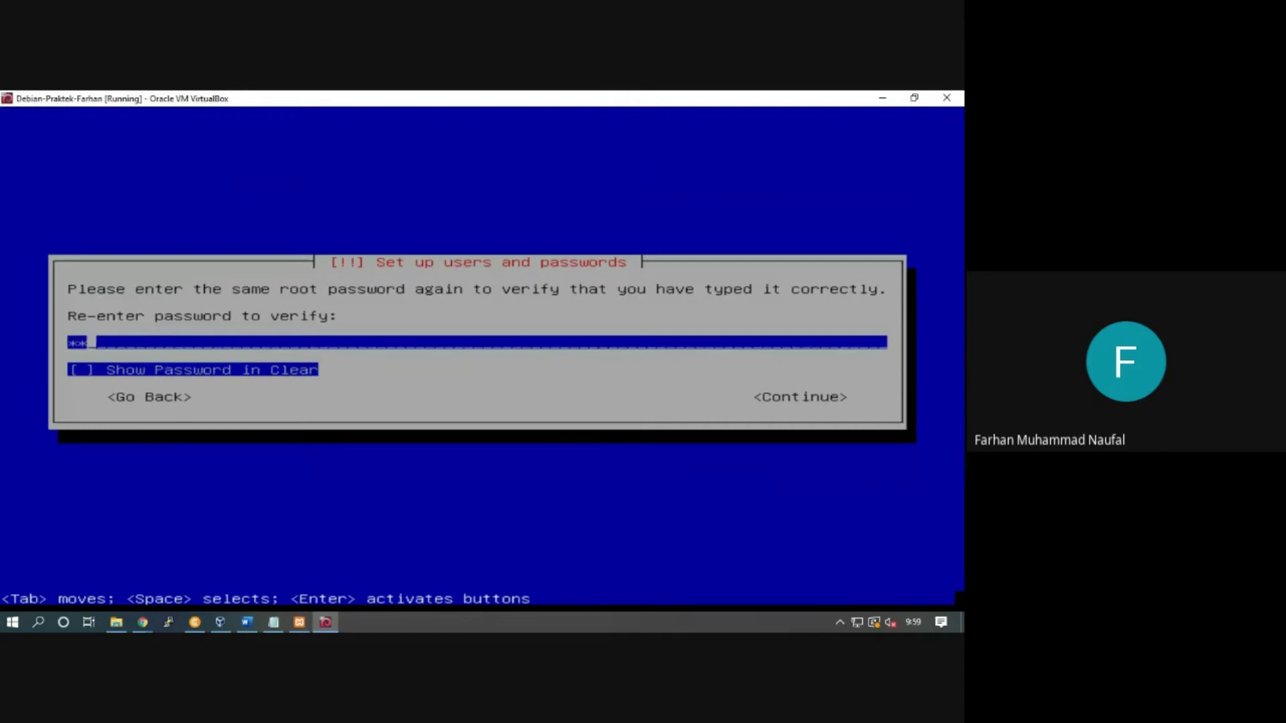
{"action": "key", "text": "Tab"}
{"action": "key", "text": "Tab"}
{"action": "key", "text": "Return"}
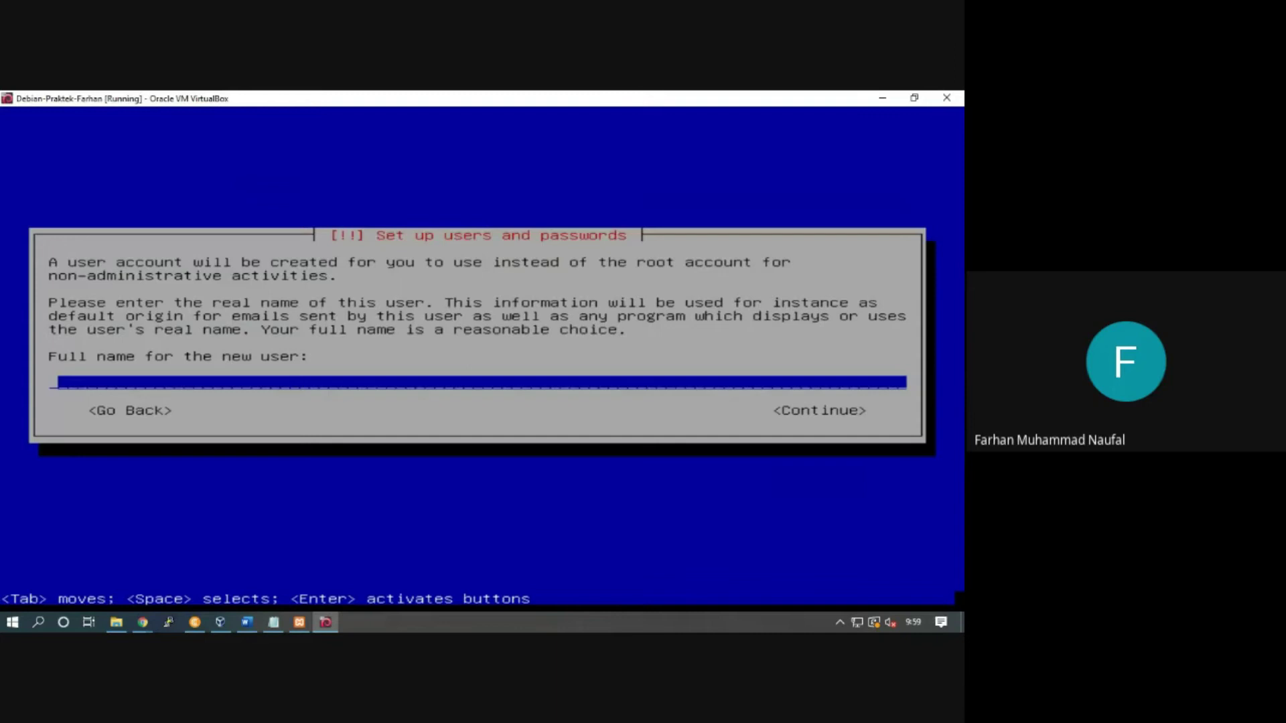
Step: Enter the new user's full name, correcting a typo along the way
{"action": "type", "text": "Farhan Muh"}
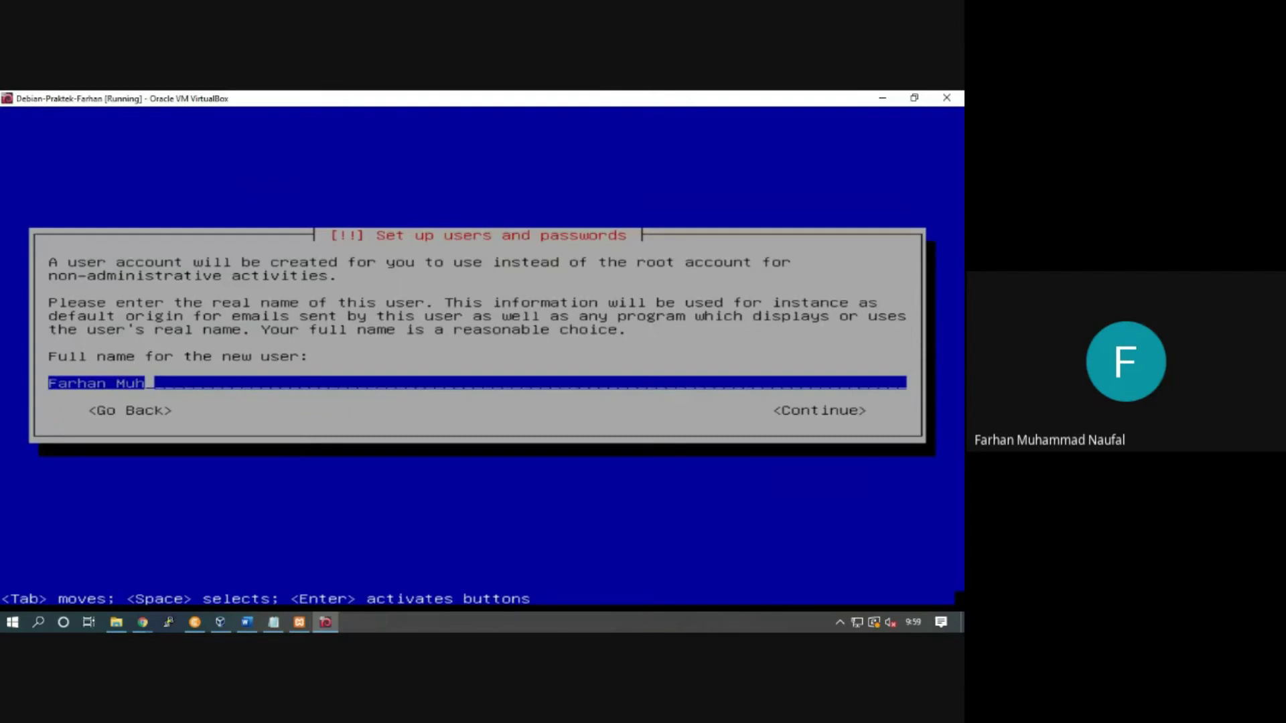
{"action": "type", "text": "ammad Naufal"}
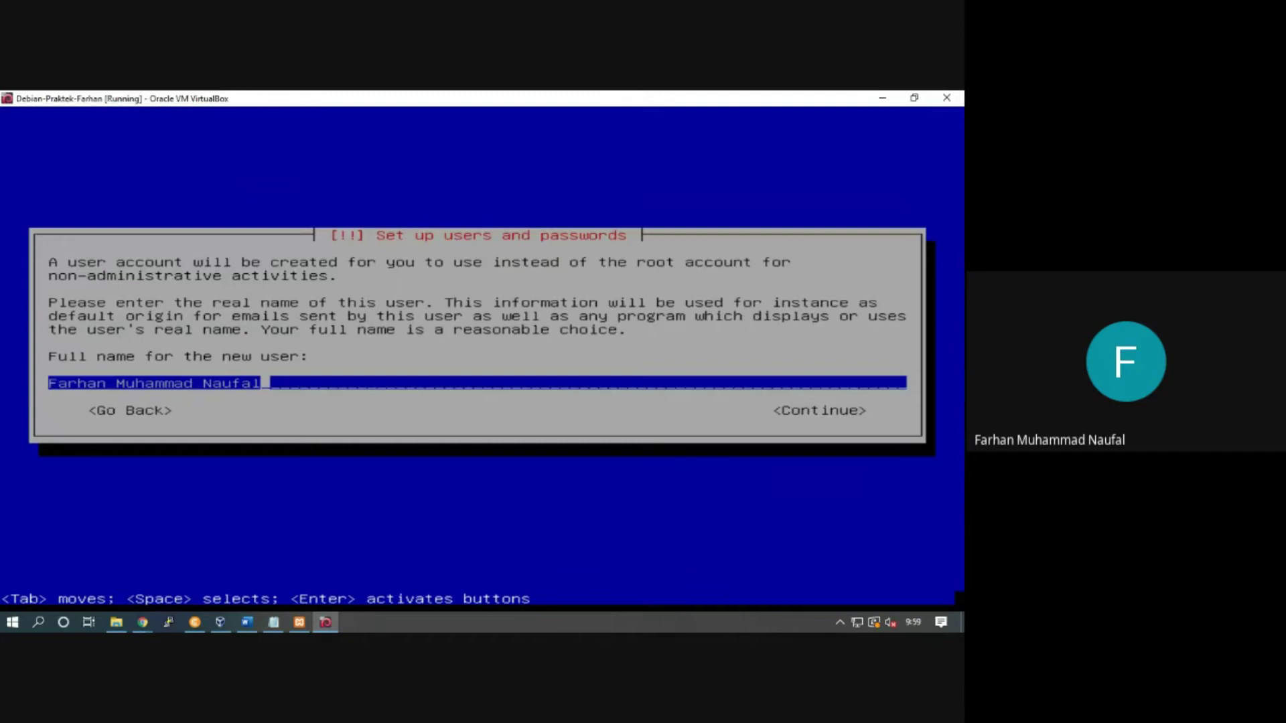
{"action": "key", "text": "Tab"}
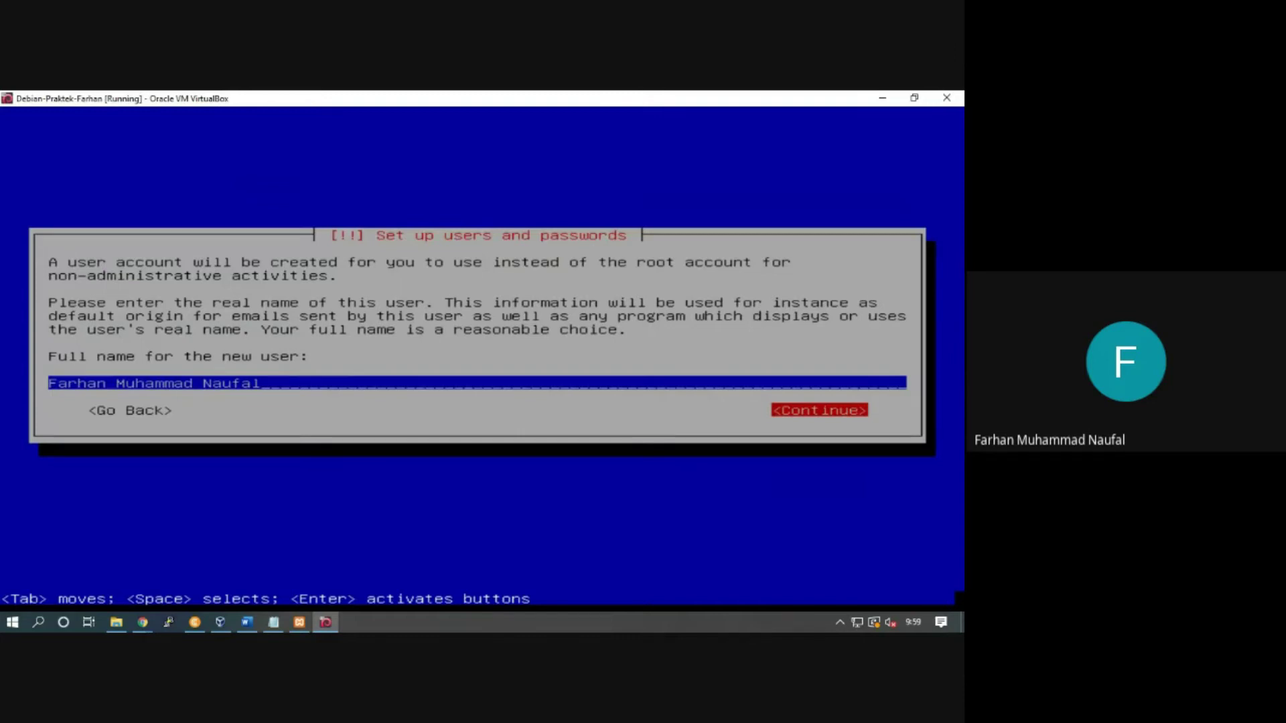
{"action": "key", "text": "Return"}
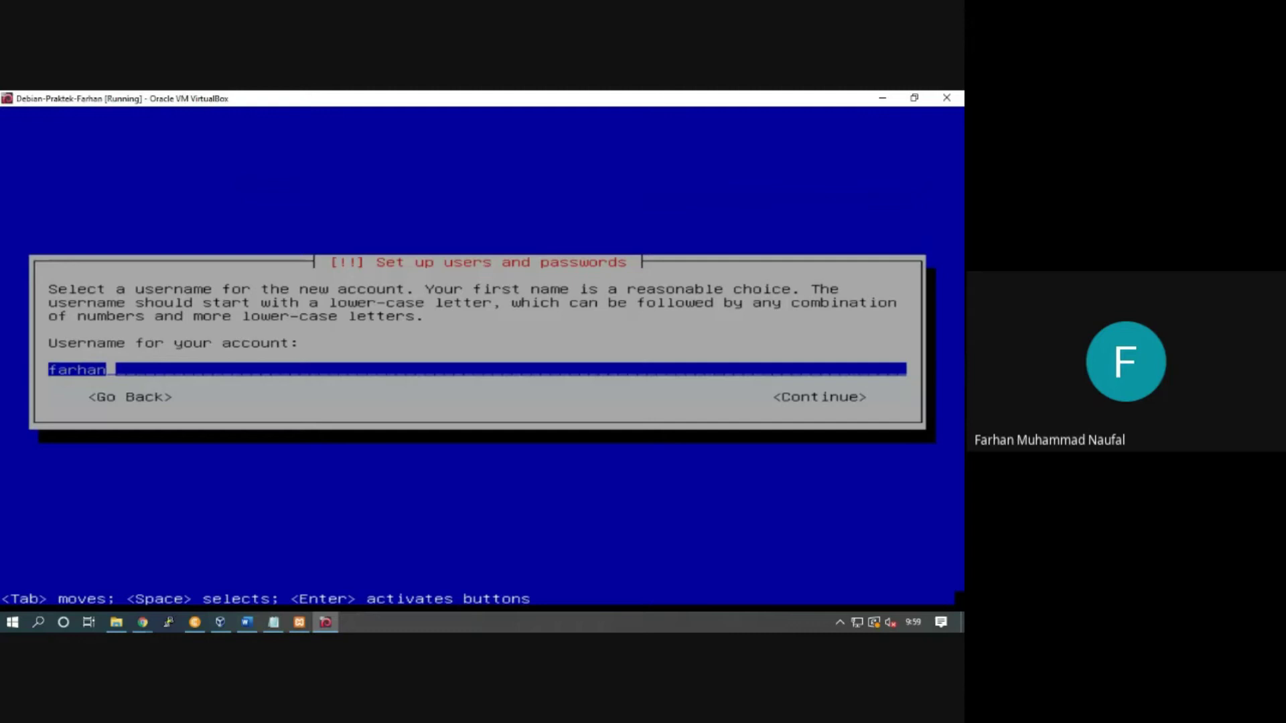
Step: Keep the suggested username unchanged, removing the extra characters added to it
{"action": "key", "text": "BackSpace"}
{"action": "type", "text": "-mu"}
{"action": "key", "text": "BackSpace"}
{"action": "key", "text": "BackSpace"}
{"action": "key", "text": "BackSpace"}
{"action": "key", "text": "Tab"}
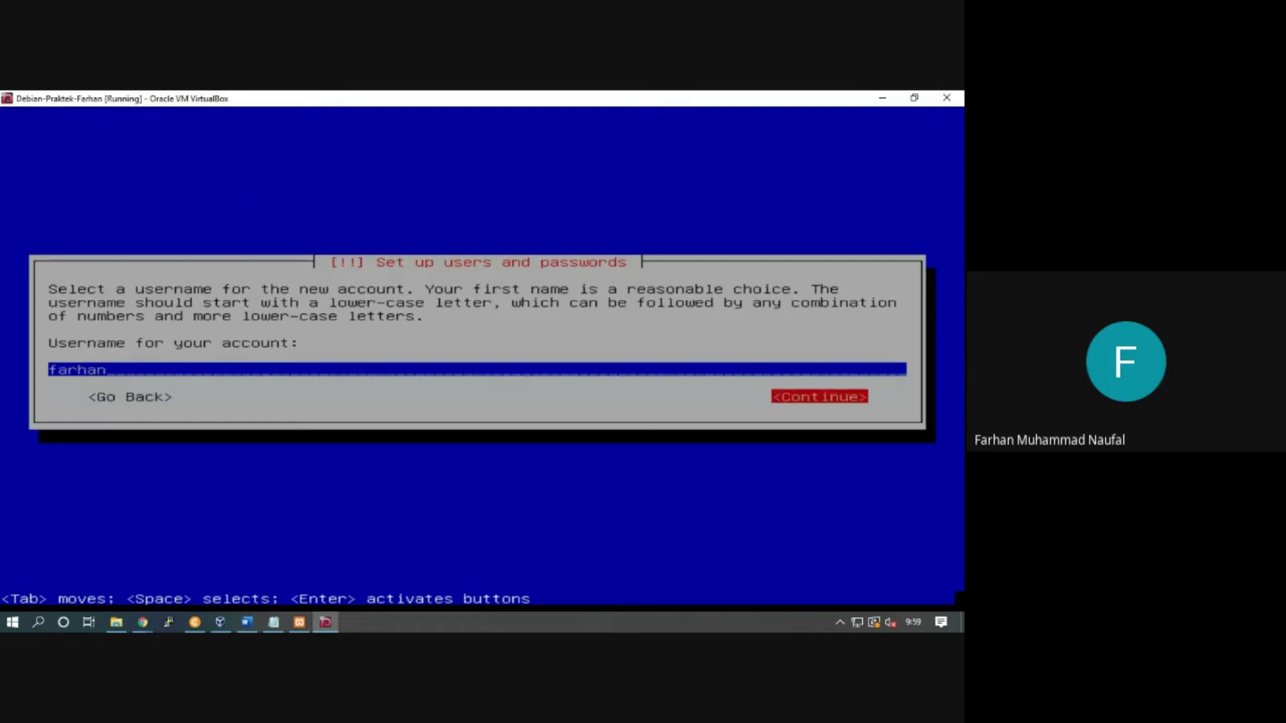
{"action": "key", "text": "Return"}
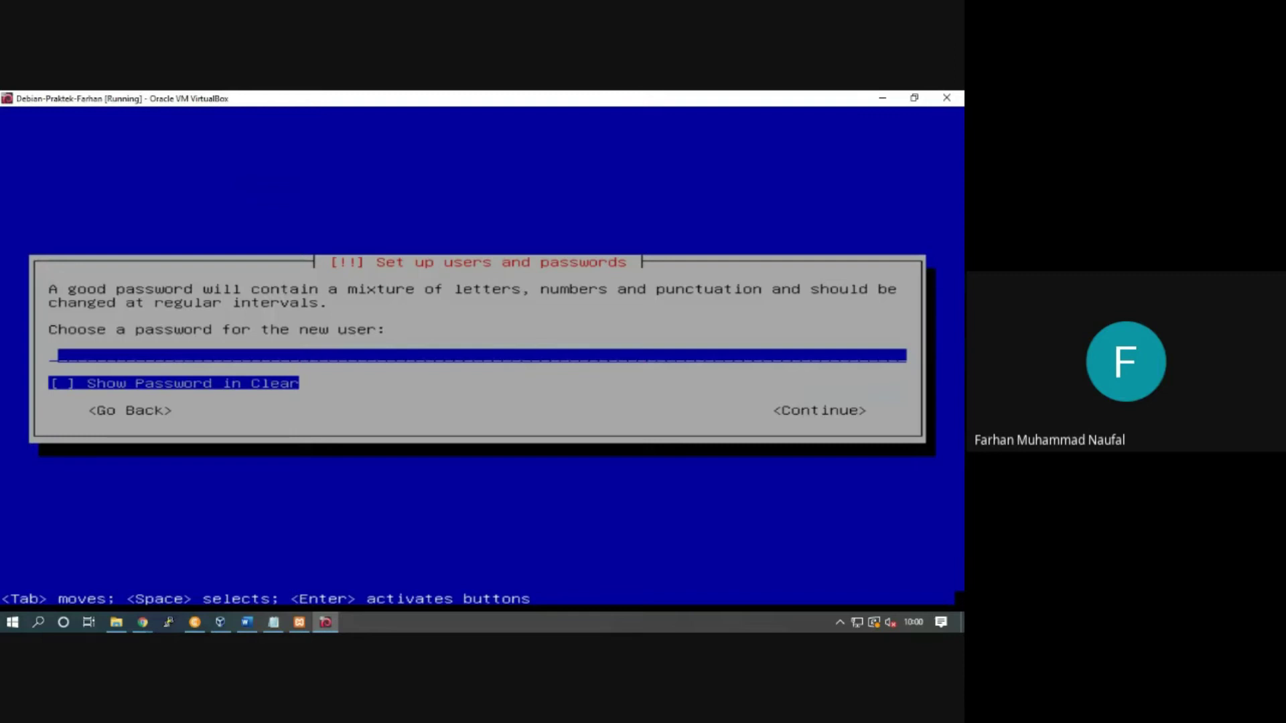
Step: Set the new user's password and confirm it by entering it again
{"action": "type", "text": "******"}
{"action": "key", "text": "Tab"}
{"action": "key", "text": "space"}
{"action": "key", "text": "space"}
{"action": "key", "text": "Tab"}
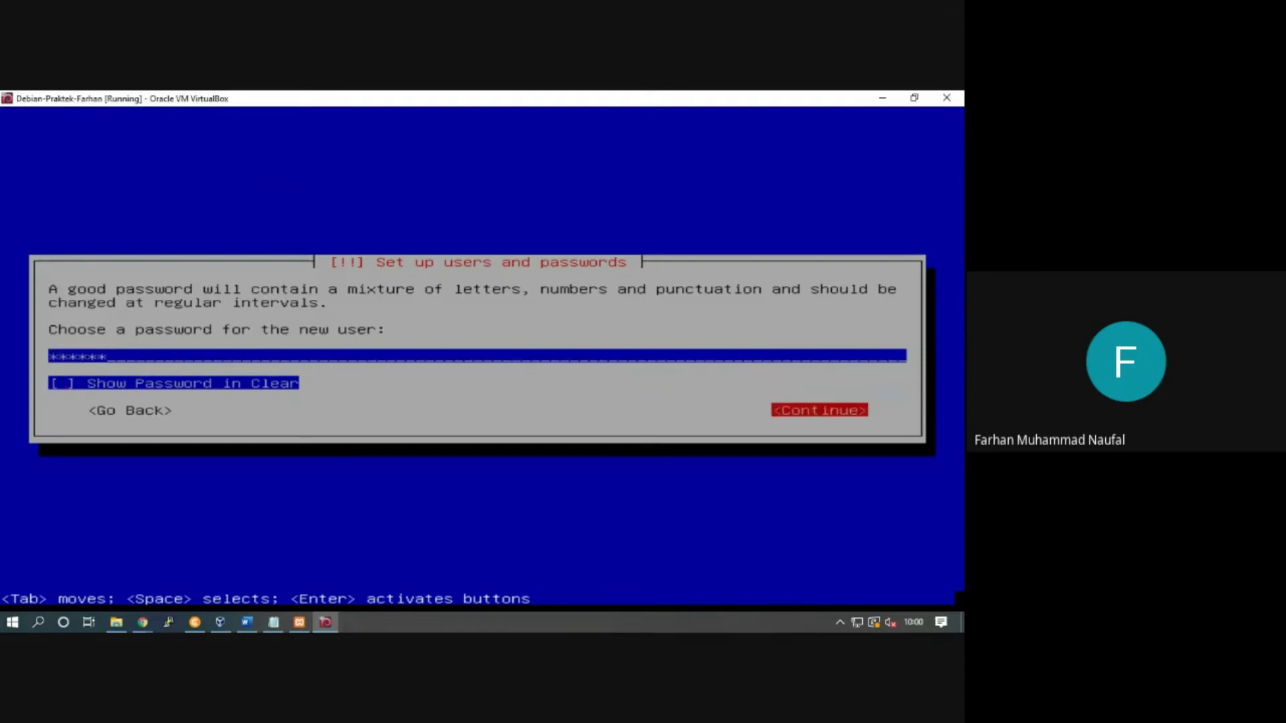
{"action": "key", "text": "Return"}
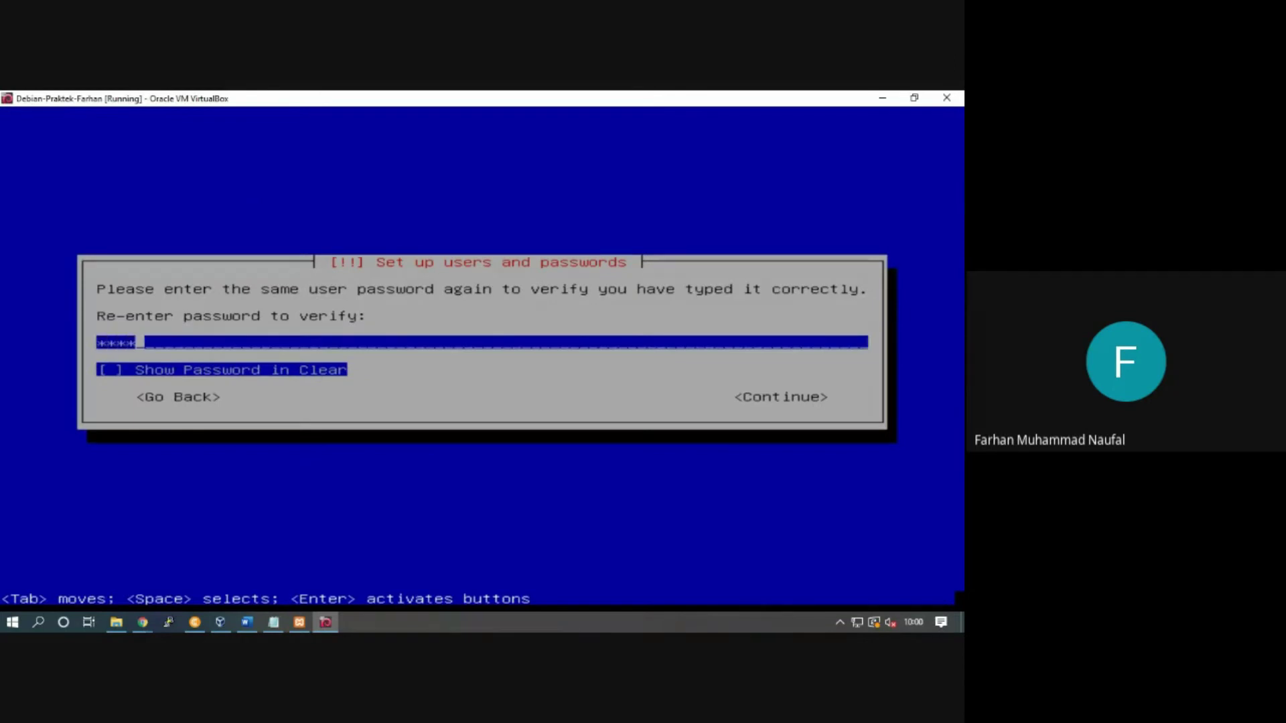
{"action": "key", "text": "Return"}
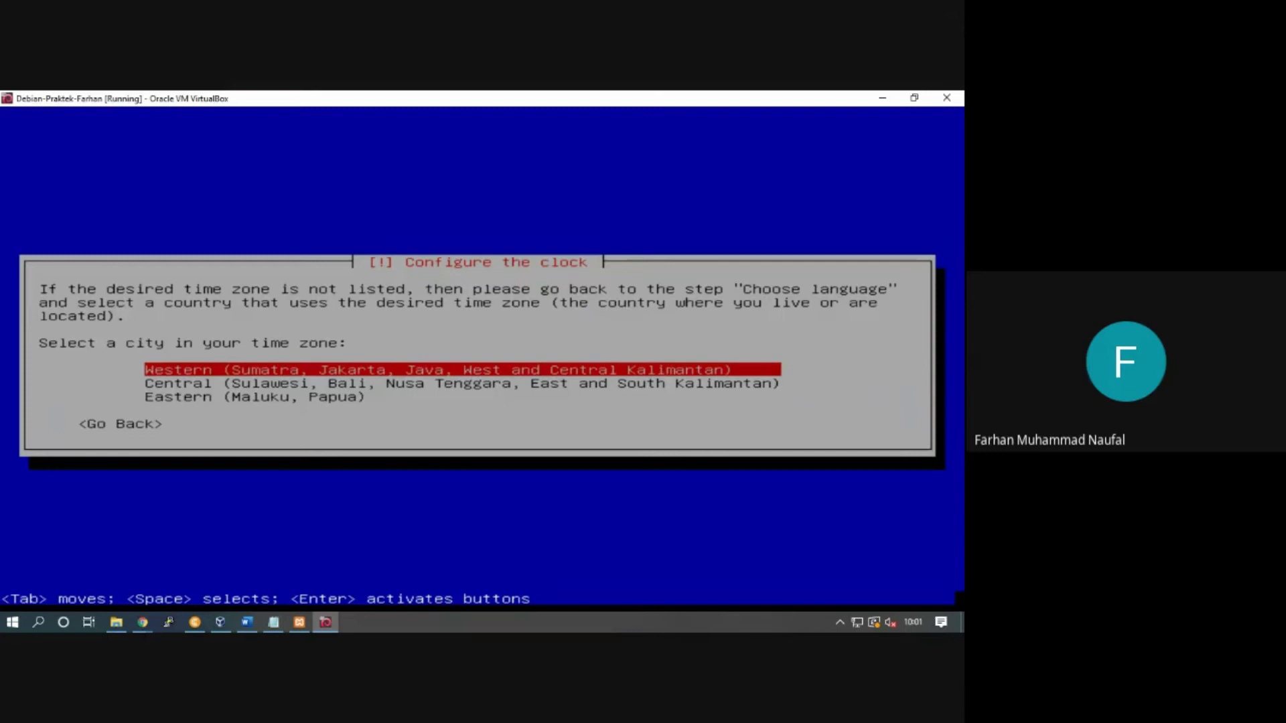
Step: Select the Western (Sumatra, Jakarta, Java) time zone for the clock
{"action": "key", "text": "Down"}
{"action": "key", "text": "Down"}
{"action": "key", "text": "Up"}
{"action": "key", "text": "Up"}
{"action": "key", "text": "Down"}
{"action": "key", "text": "Down"}
{"action": "key", "text": "Down"}
{"action": "key", "text": "Up"}
{"action": "key", "text": "Up"}
{"action": "key", "text": "Return"}
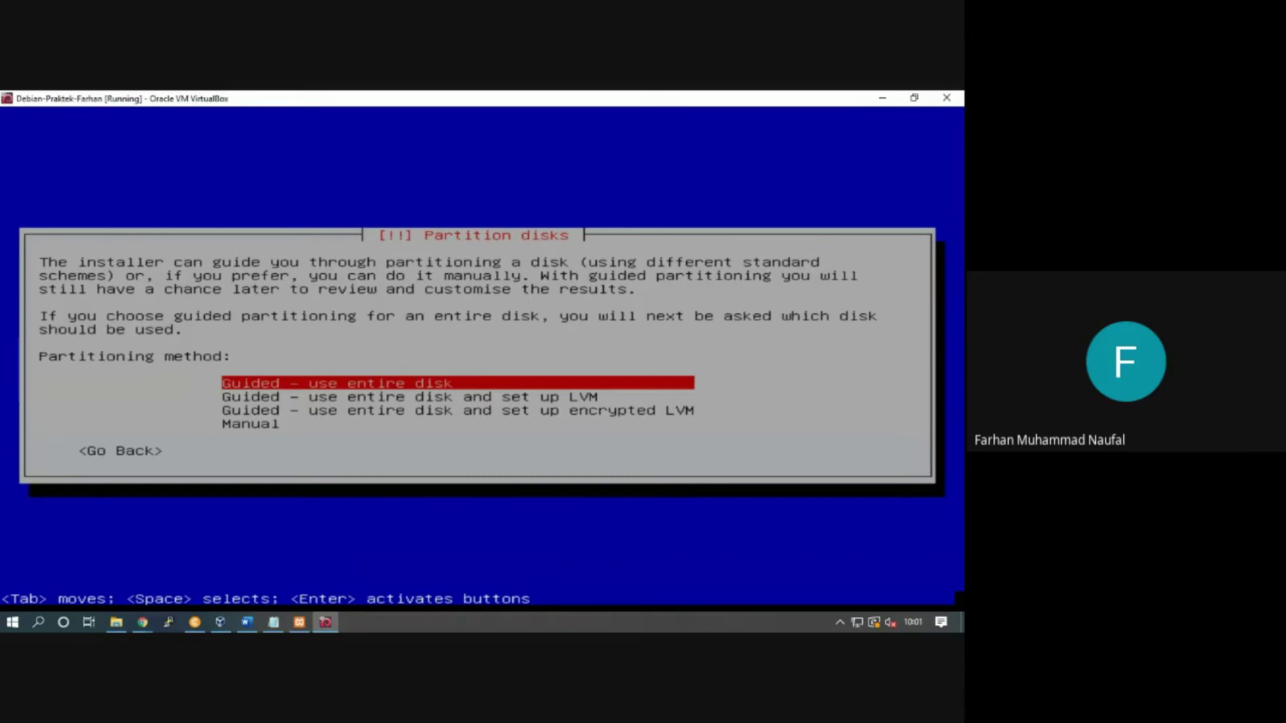
Step: Choose 'Guided - use entire disk' as the partitioning method
{"action": "key", "text": "Down"}
{"action": "key", "text": "Up"}
{"action": "key", "text": "Down"}
{"action": "key", "text": "Down"}
{"action": "key", "text": "Down"}
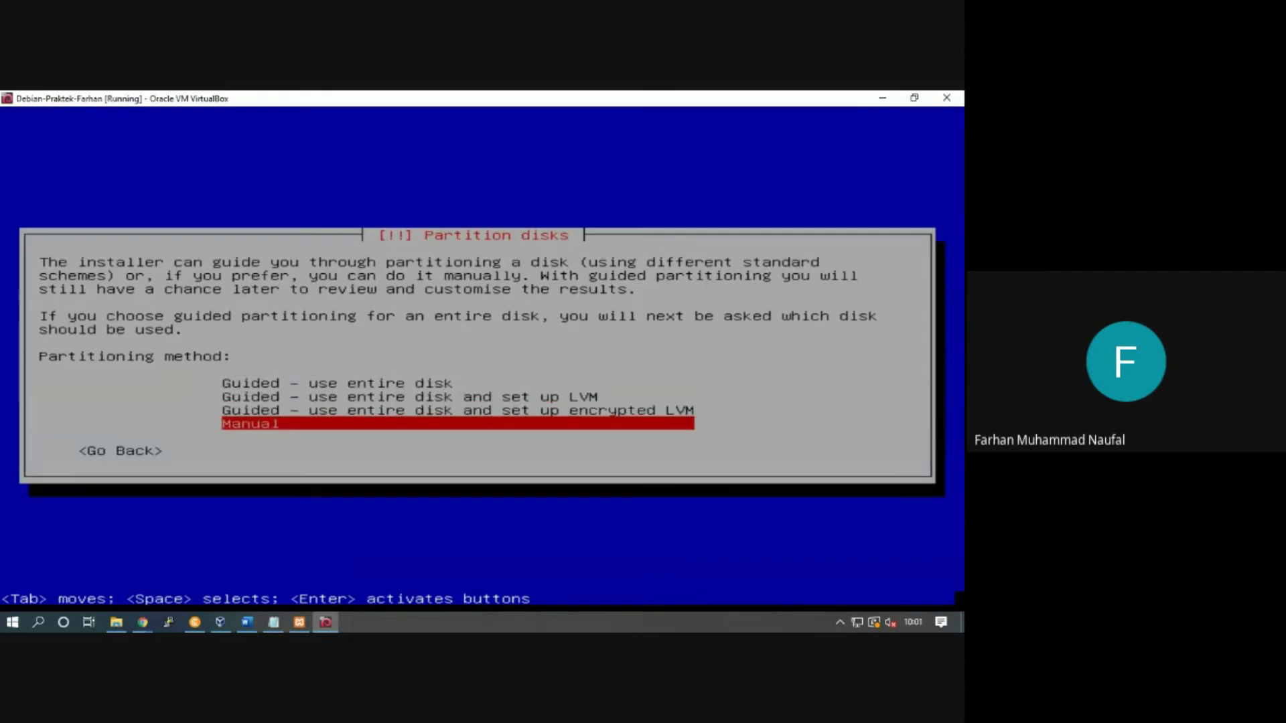
{"action": "key", "text": "Up"}
{"action": "key", "text": "Up"}
{"action": "key", "text": "Down"}
{"action": "key", "text": "Up"}
{"action": "key", "text": "Down"}
{"action": "key", "text": "Down"}
{"action": "key", "text": "Up"}
{"action": "key", "text": "Up"}
{"action": "key", "text": "Up"}
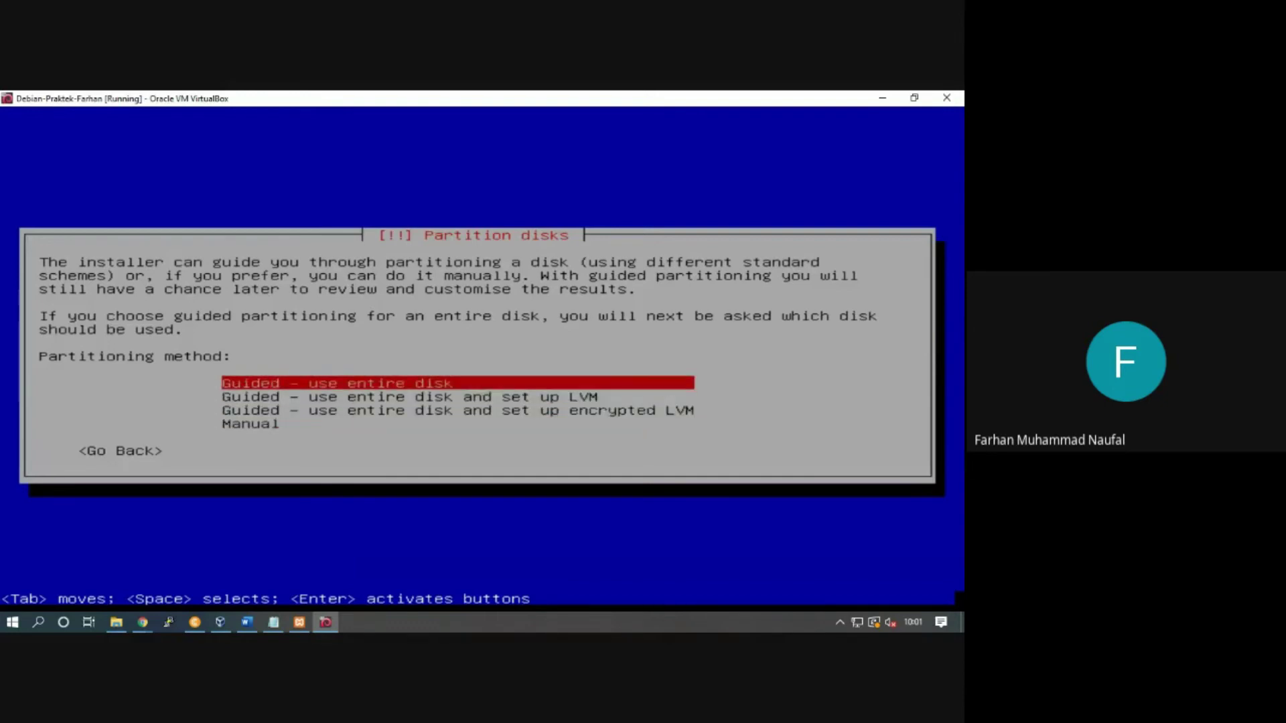
{"action": "key", "text": "Down"}
{"action": "key", "text": "Down"}
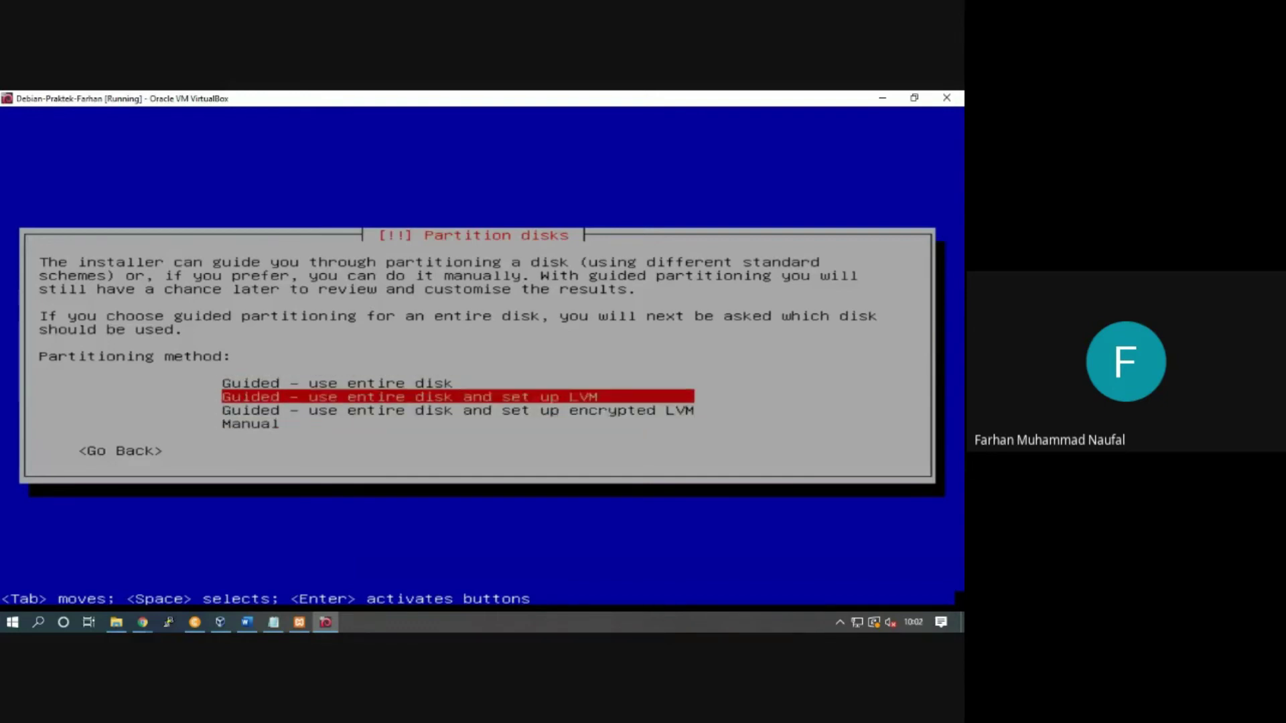
{"action": "key", "text": "Up"}
{"action": "key", "text": "Down"}
{"action": "key", "text": "Down"}
{"action": "key", "text": "Up"}
{"action": "key", "text": "Up"}
{"action": "key", "text": "Down"}
{"action": "key", "text": "Down"}
{"action": "key", "text": "Up"}
{"action": "key", "text": "Up"}
{"action": "key", "text": "Down"}
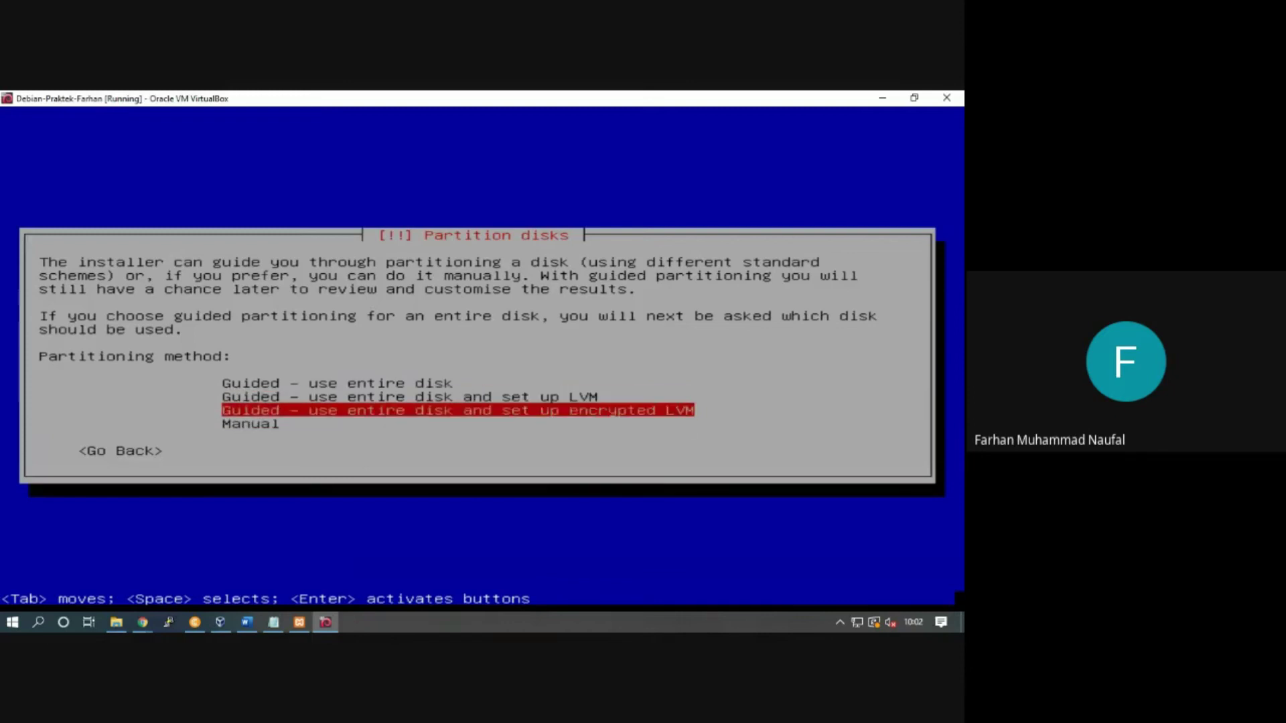
{"action": "key", "text": "Down"}
{"action": "key", "text": "Up"}
{"action": "key", "text": "Up"}
{"action": "key", "text": "Down"}
{"action": "key", "text": "Down"}
{"action": "key", "text": "Up"}
{"action": "key", "text": "Up"}
{"action": "key", "text": "Up"}
{"action": "key", "text": "Down"}
{"action": "key", "text": "Up"}
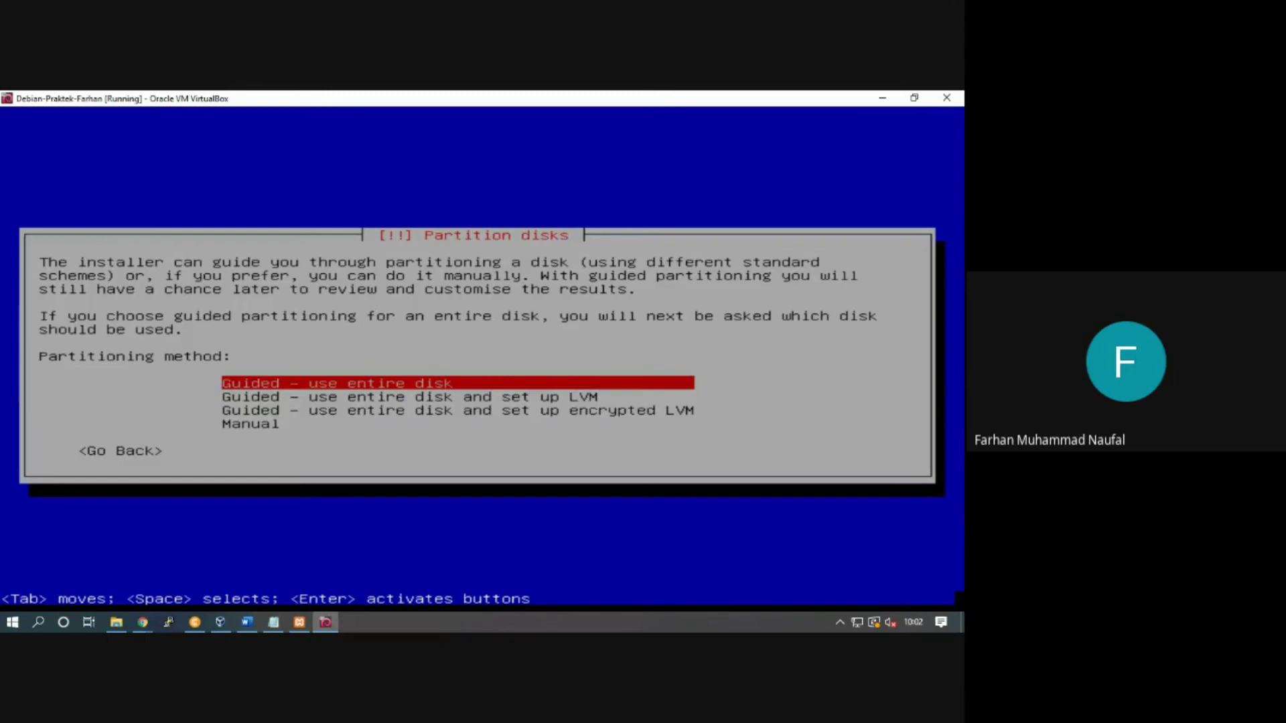
{"action": "key", "text": "Down"}
{"action": "key", "text": "Up"}
{"action": "key", "text": "Return"}
{"action": "key", "text": "Return"}
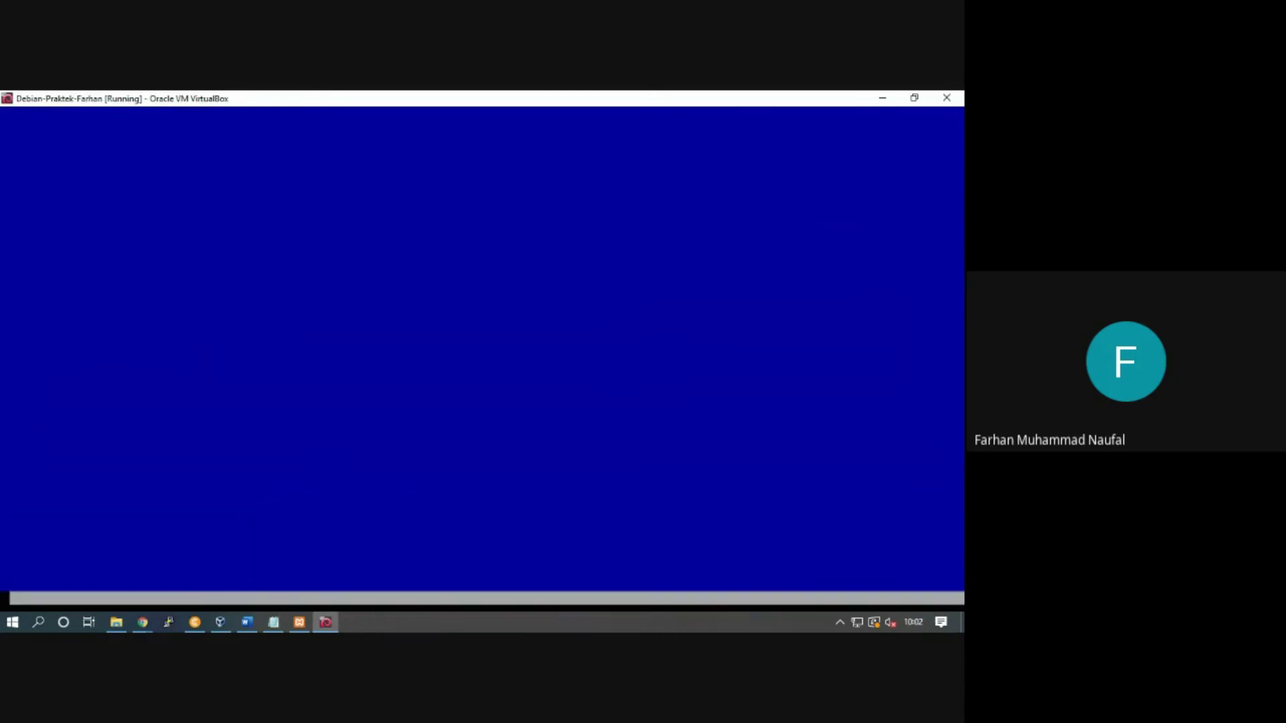
Step: Choose the 'All files in one partition' scheme, finish partitioning and confirm writing changes to disk
{"action": "key", "text": "Down"}
{"action": "key", "text": "Up"}
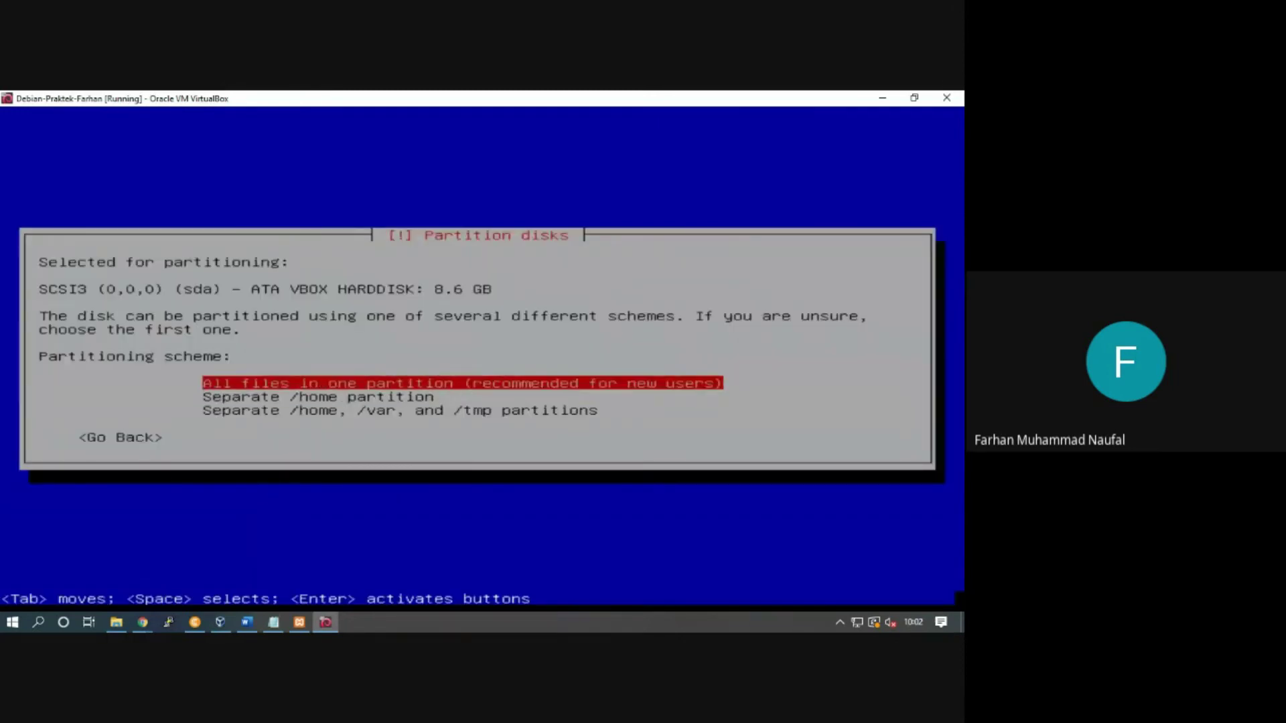
{"action": "key", "text": "Down"}
{"action": "key", "text": "Up"}
{"action": "key", "text": "Down"}
{"action": "key", "text": "Up"}
{"action": "key", "text": "Down"}
{"action": "key", "text": "Down"}
{"action": "key", "text": "Up"}
{"action": "key", "text": "Up"}
{"action": "key", "text": "Down"}
{"action": "key", "text": "Up"}
{"action": "key", "text": "Return"}
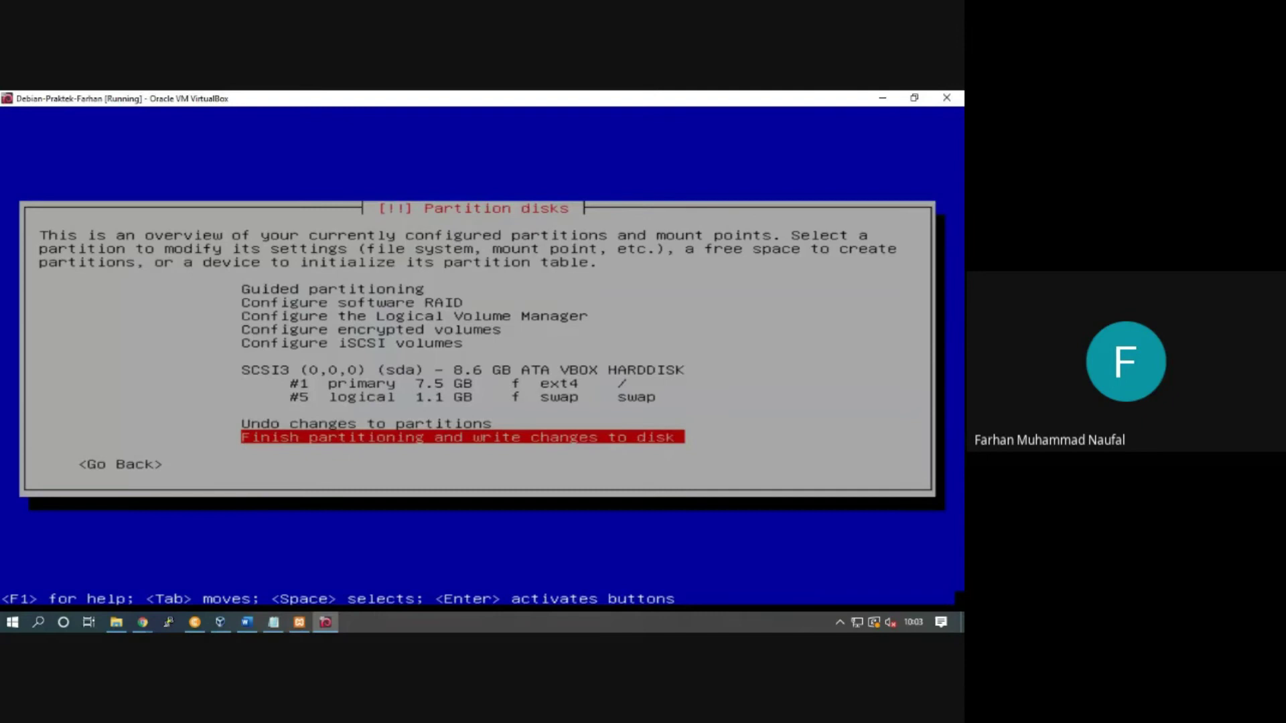
{"action": "key", "text": "Return"}
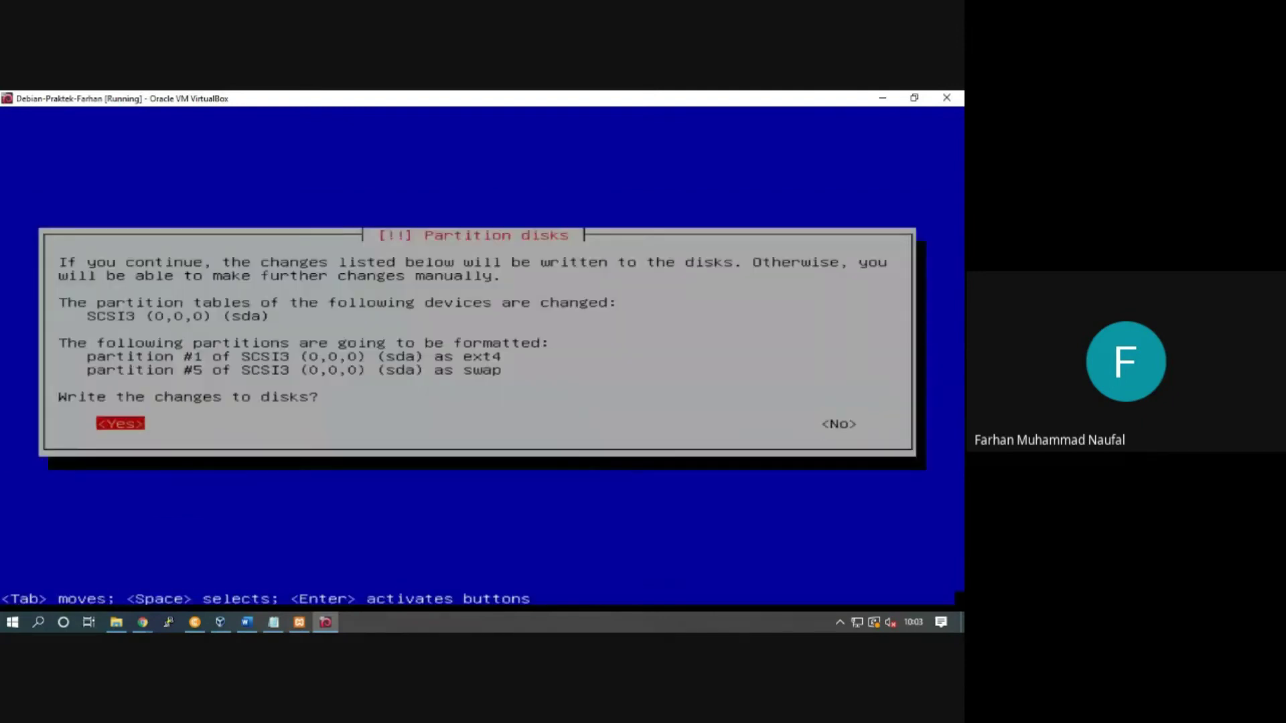
{"action": "key", "text": "Return"}
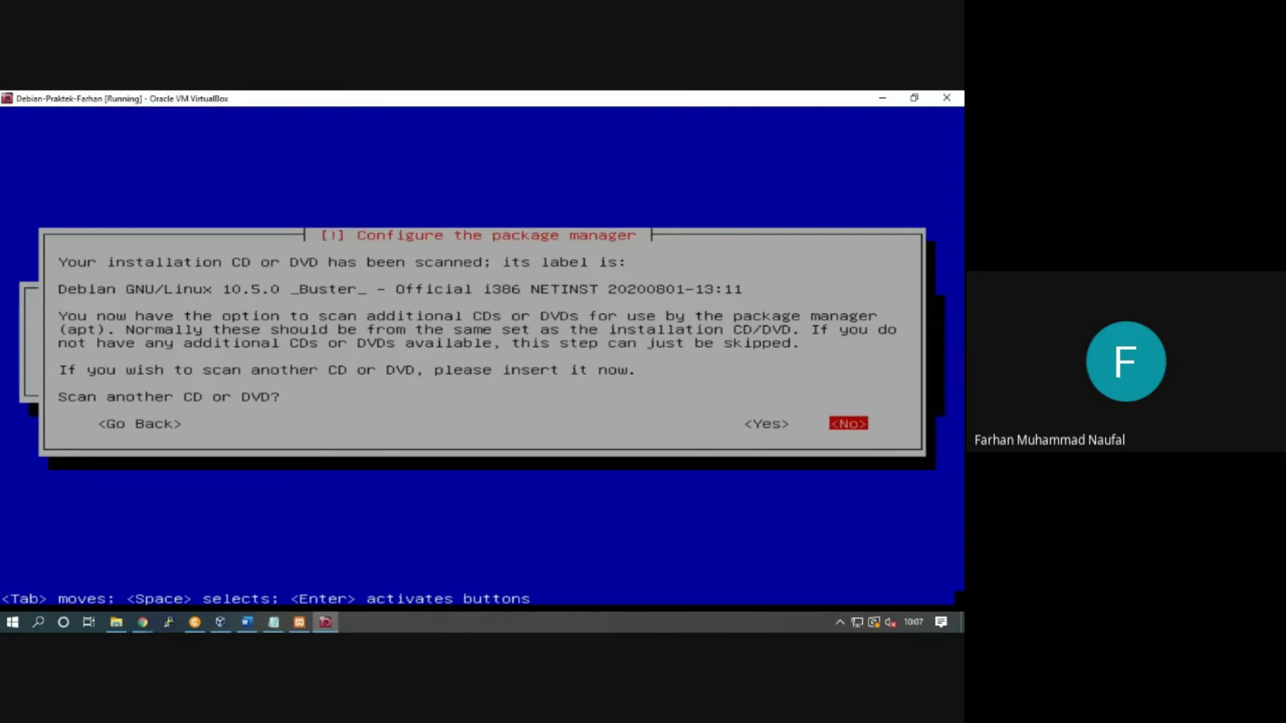
Step: Decline scanning another CD/DVD and continue without a network mirror
{"action": "key", "text": "Tab"}
{"action": "key", "text": "Tab"}
{"action": "key", "text": "Tab"}
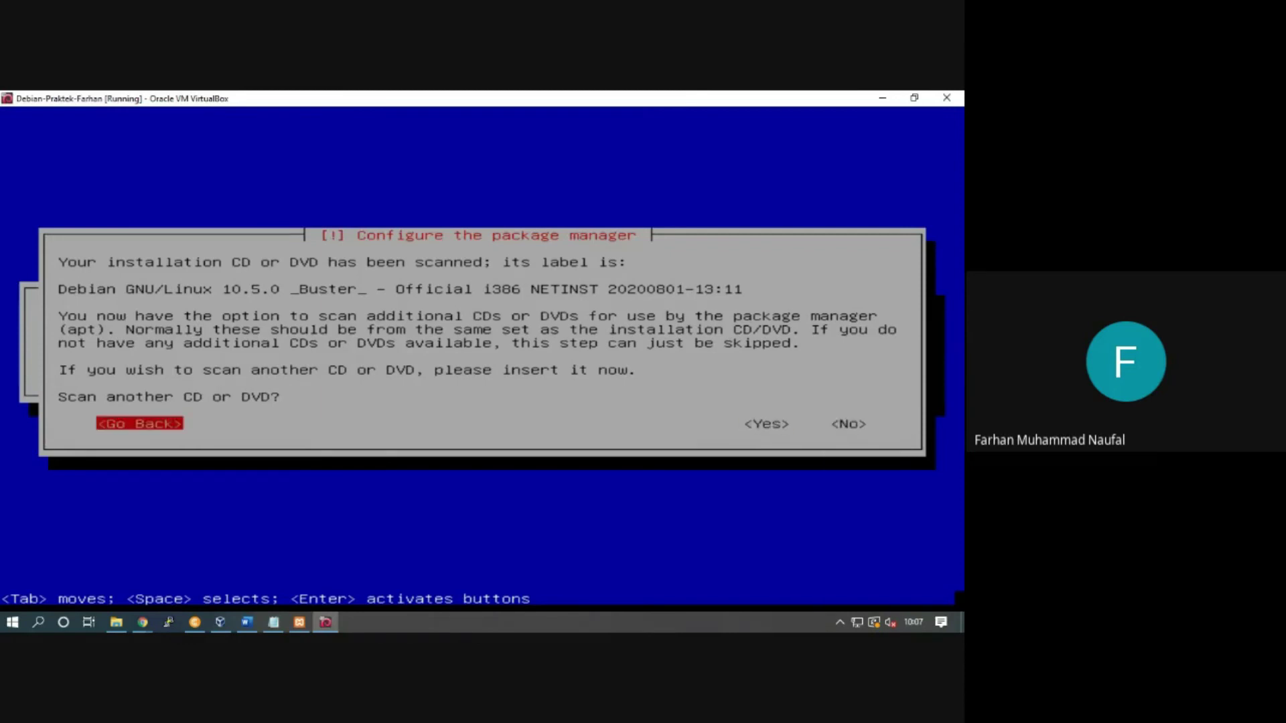
{"action": "key", "text": "Return"}
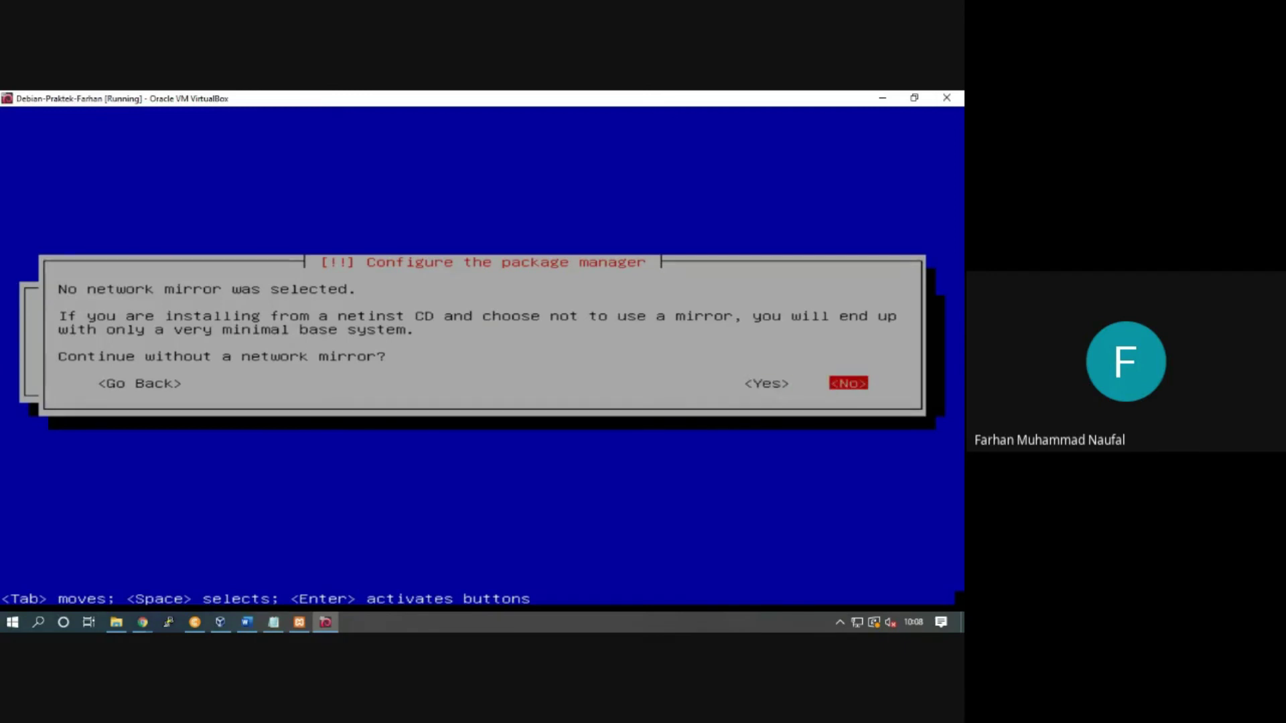
{"action": "key", "text": "Left"}
{"action": "key", "text": "Return"}
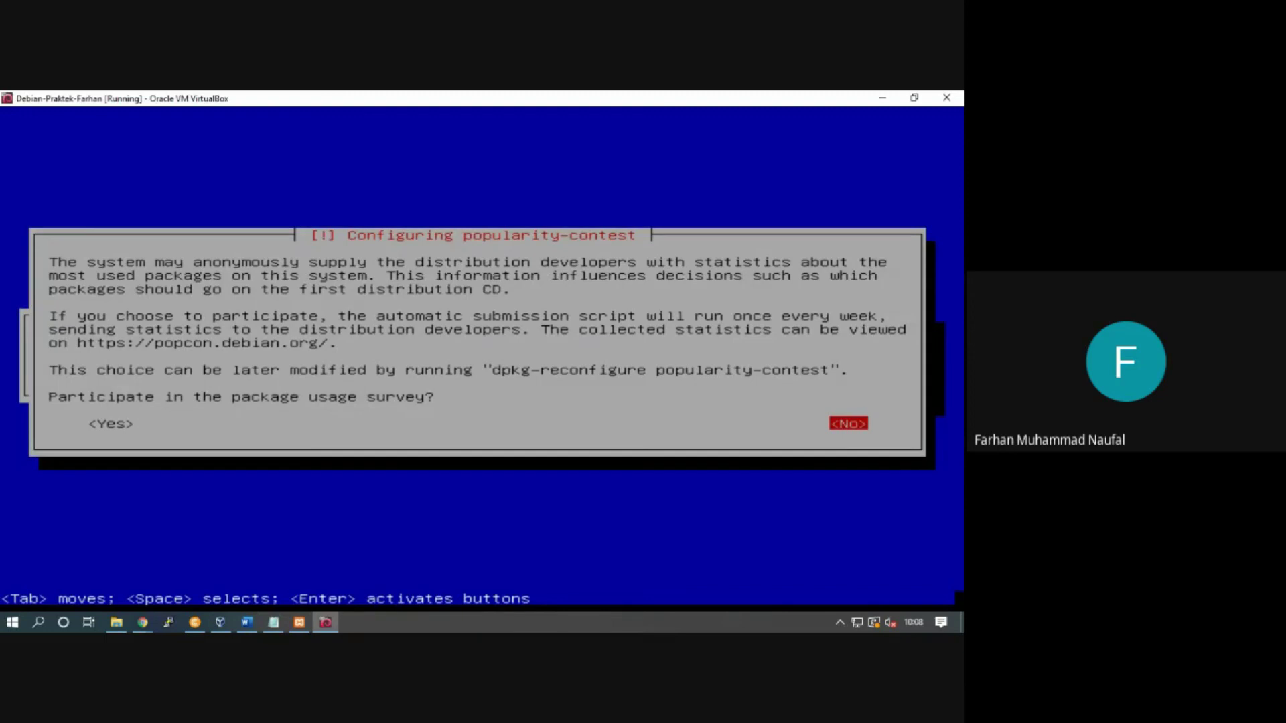
Step: Answer No to participating in the popularity-contest package usage survey
{"action": "key", "text": "Return"}
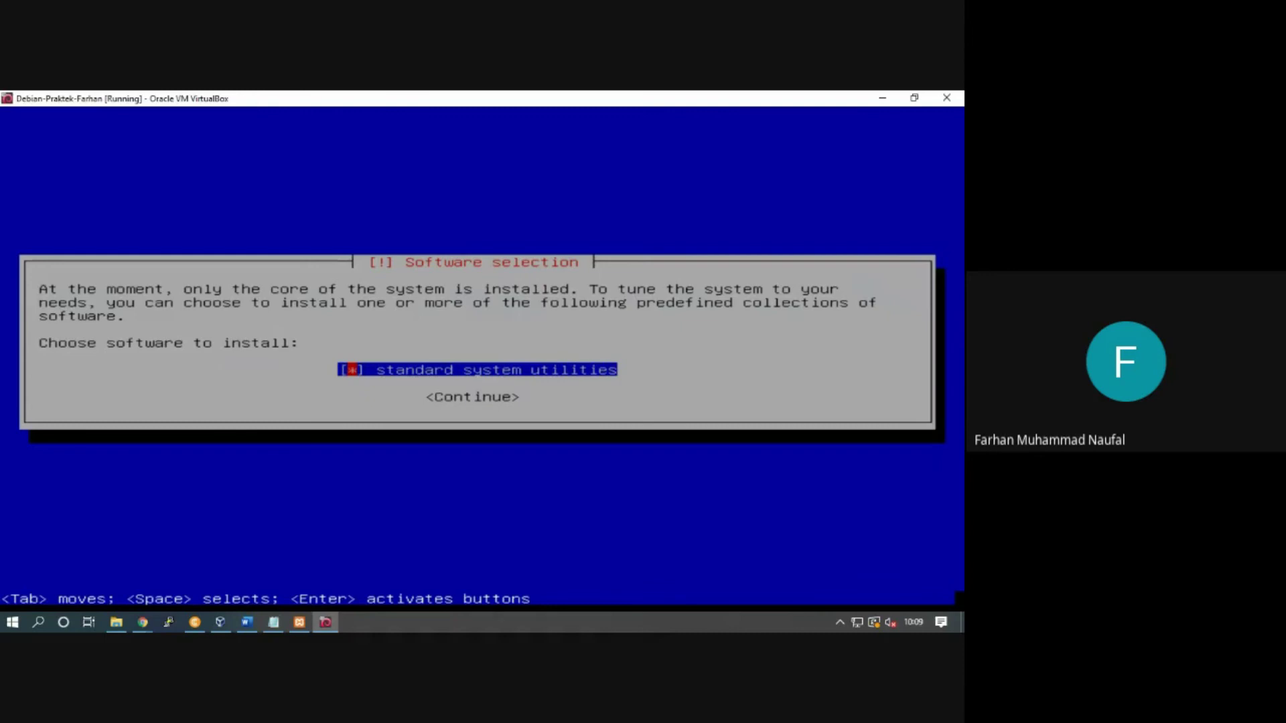
Step: Keep 'standard system utilities' selected and continue to install the software
{"action": "key", "text": "Tab"}
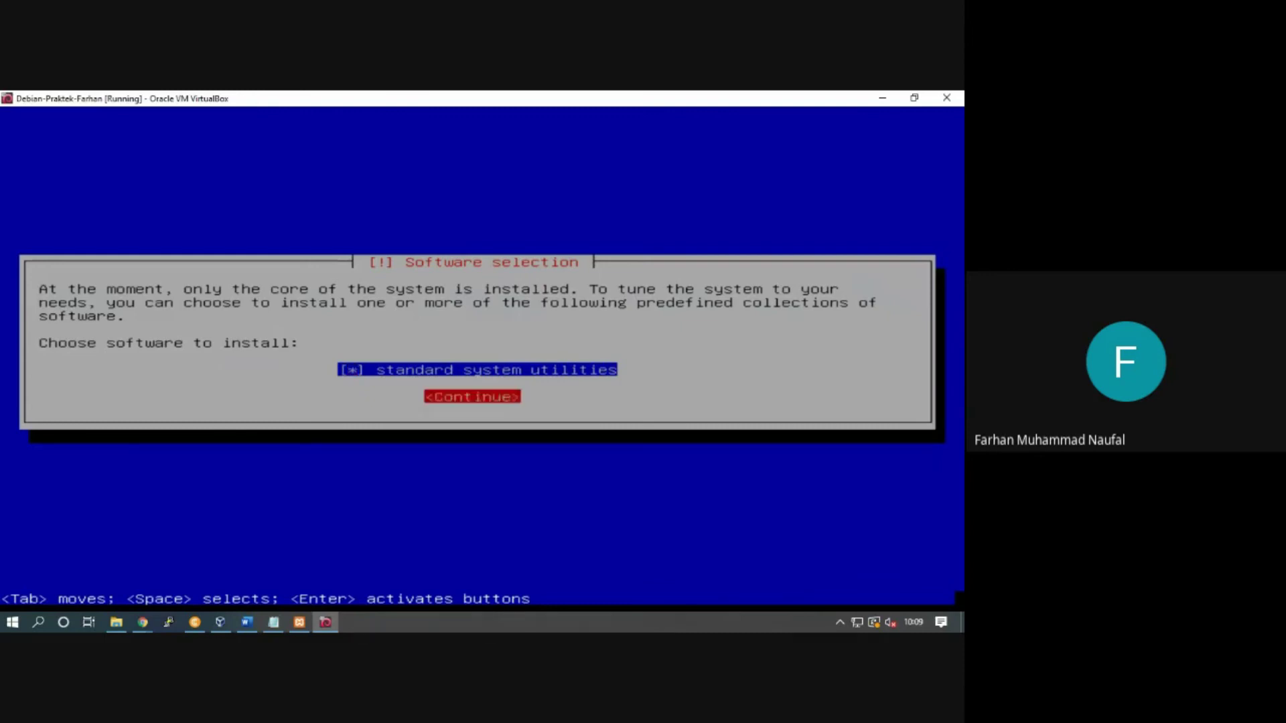
{"action": "key", "text": "Tab"}
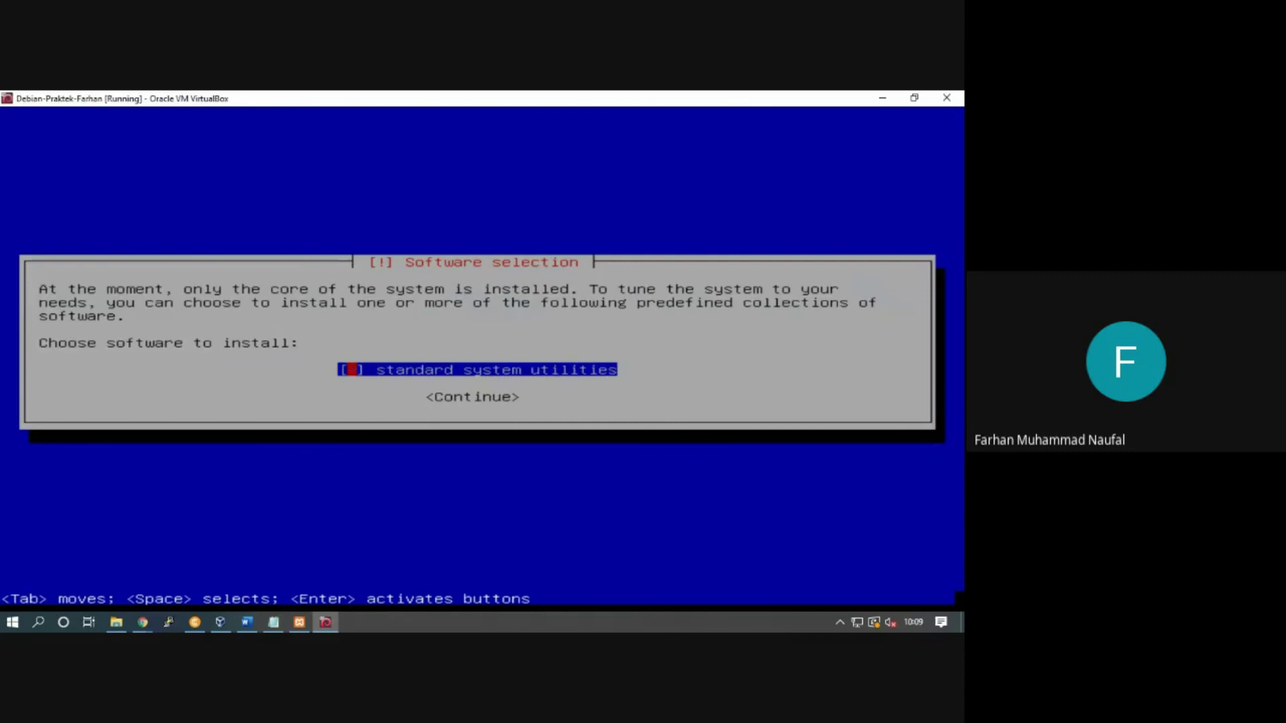
{"action": "key", "text": "Tab"}
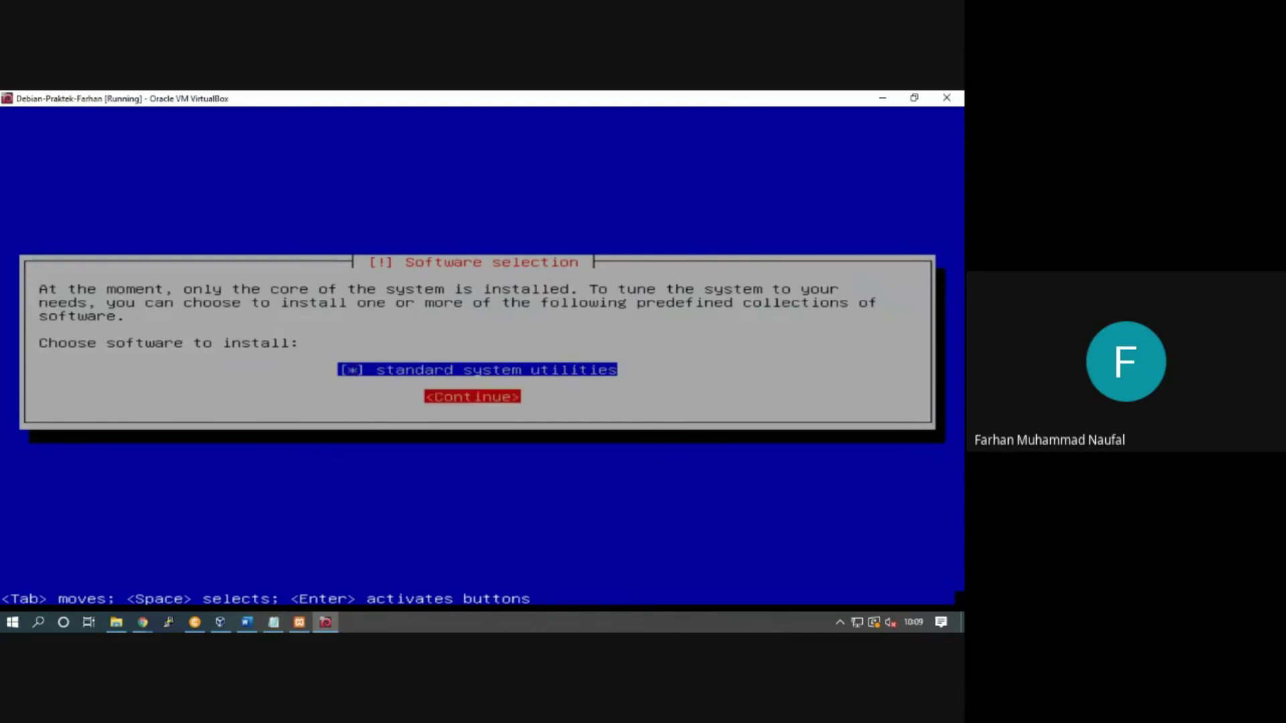
{"action": "key", "text": "Return"}
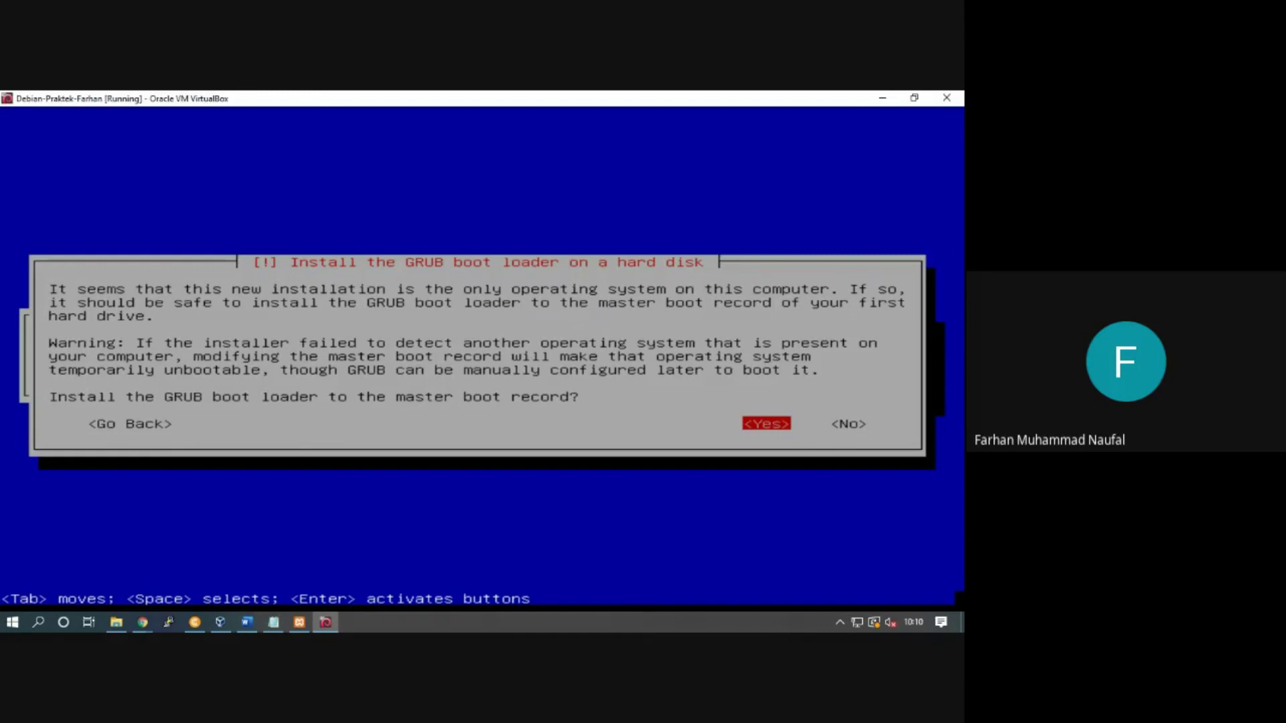
Step: Agree to install the GRUB boot loader to the master boot record
{"action": "key", "text": "Right"}
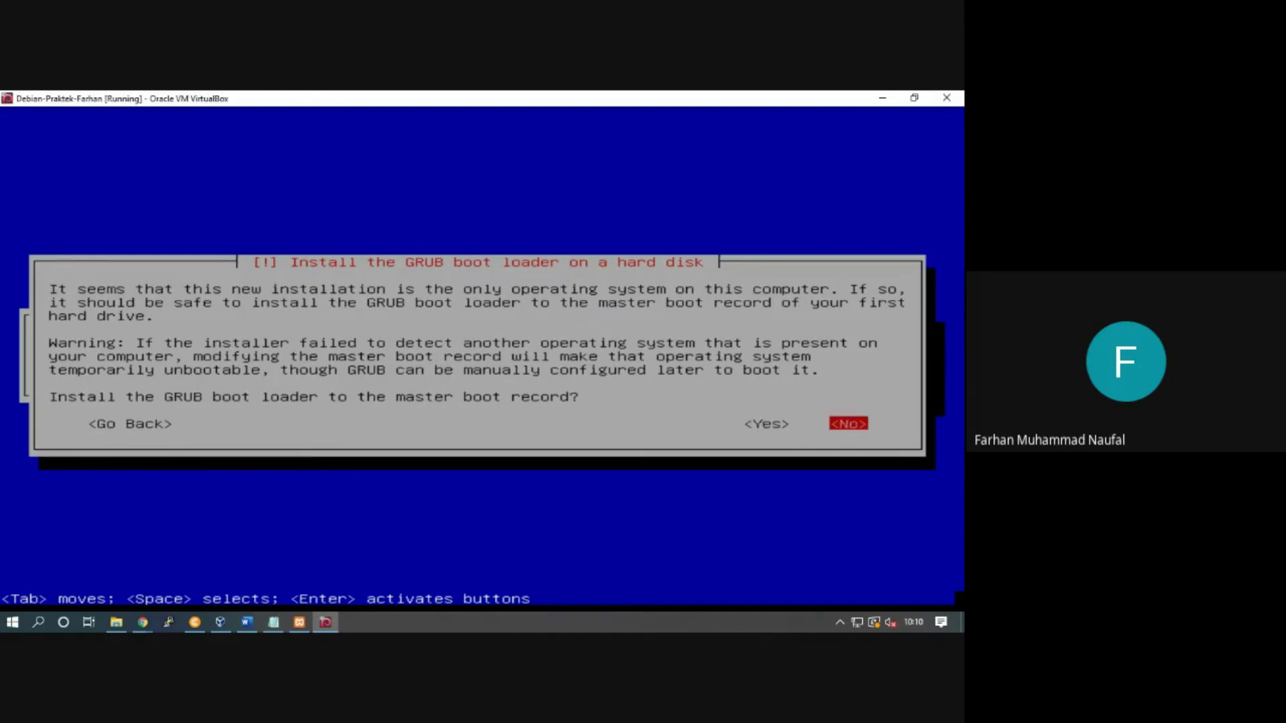
{"action": "key", "text": "Left"}
{"action": "key", "text": "Left"}
{"action": "key", "text": "Left"}
{"action": "key", "text": "Left"}
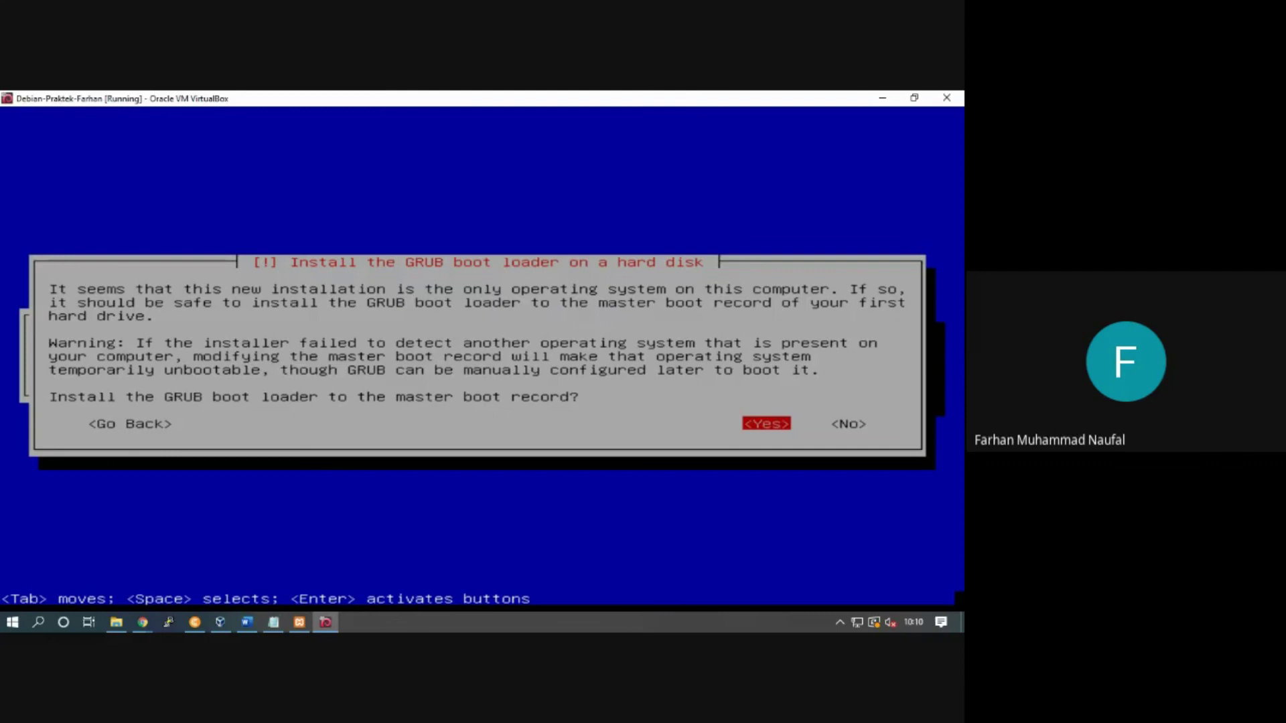
{"action": "key", "text": "Right"}
{"action": "key", "text": "Left"}
{"action": "key", "text": "Right"}
{"action": "key", "text": "Left"}
{"action": "key", "text": "Right"}
{"action": "key", "text": "Left"}
{"action": "key", "text": "Right"}
{"action": "key", "text": "Left"}
{"action": "key", "text": "Return"}
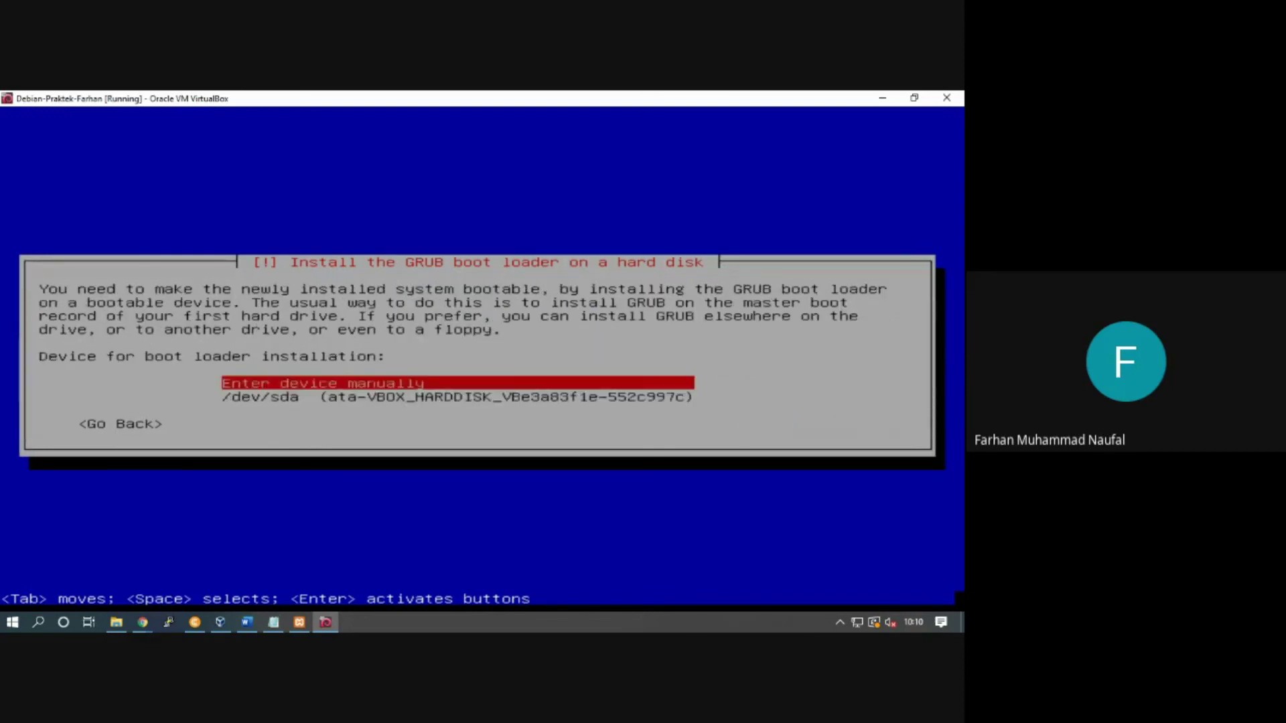
Step: Select /dev/sda as the boot loader device and install GRUB there
{"action": "key", "text": "Down"}
{"action": "key", "text": "Up"}
{"action": "key", "text": "Down"}
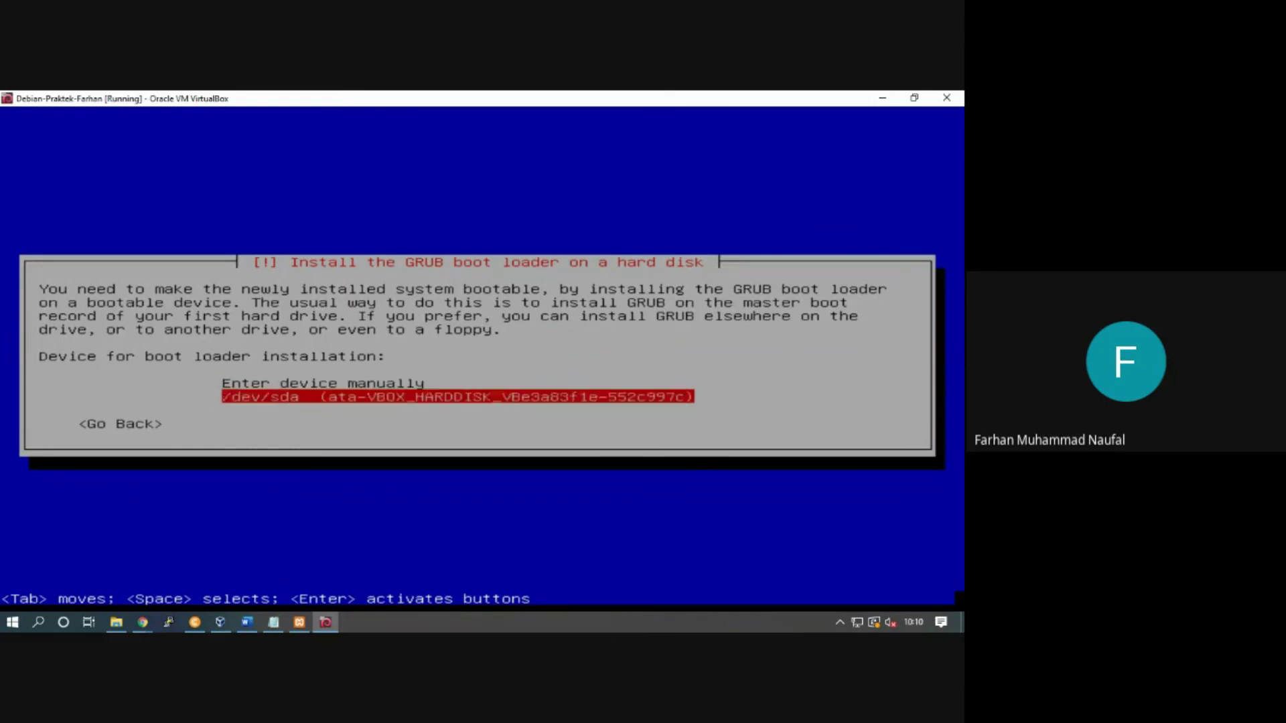
{"action": "key", "text": "Up"}
{"action": "key", "text": "Down"}
{"action": "key", "text": "Up"}
{"action": "key", "text": "Down"}
{"action": "key", "text": "Up"}
{"action": "key", "text": "Down"}
{"action": "key", "text": "Return"}
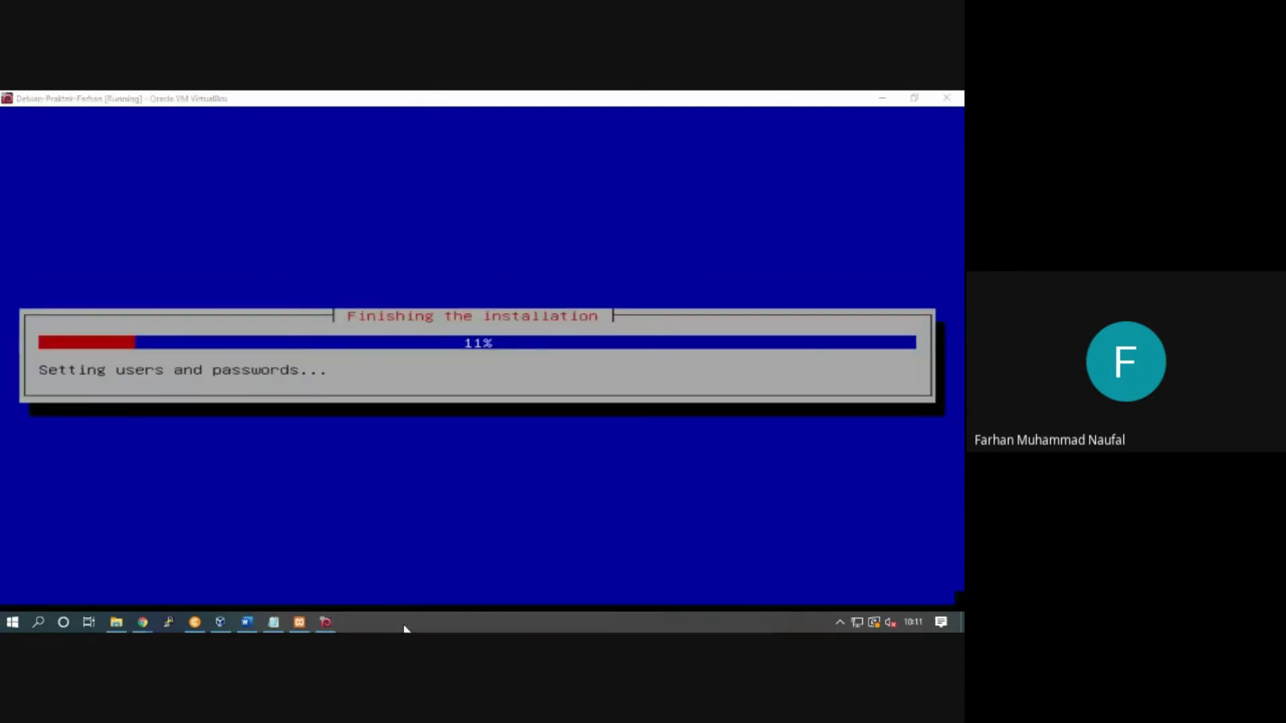
Step: Launch Task Manager from the taskbar and move its window toward the centre
{"action": "right_click", "coordinate": [395, 624]}
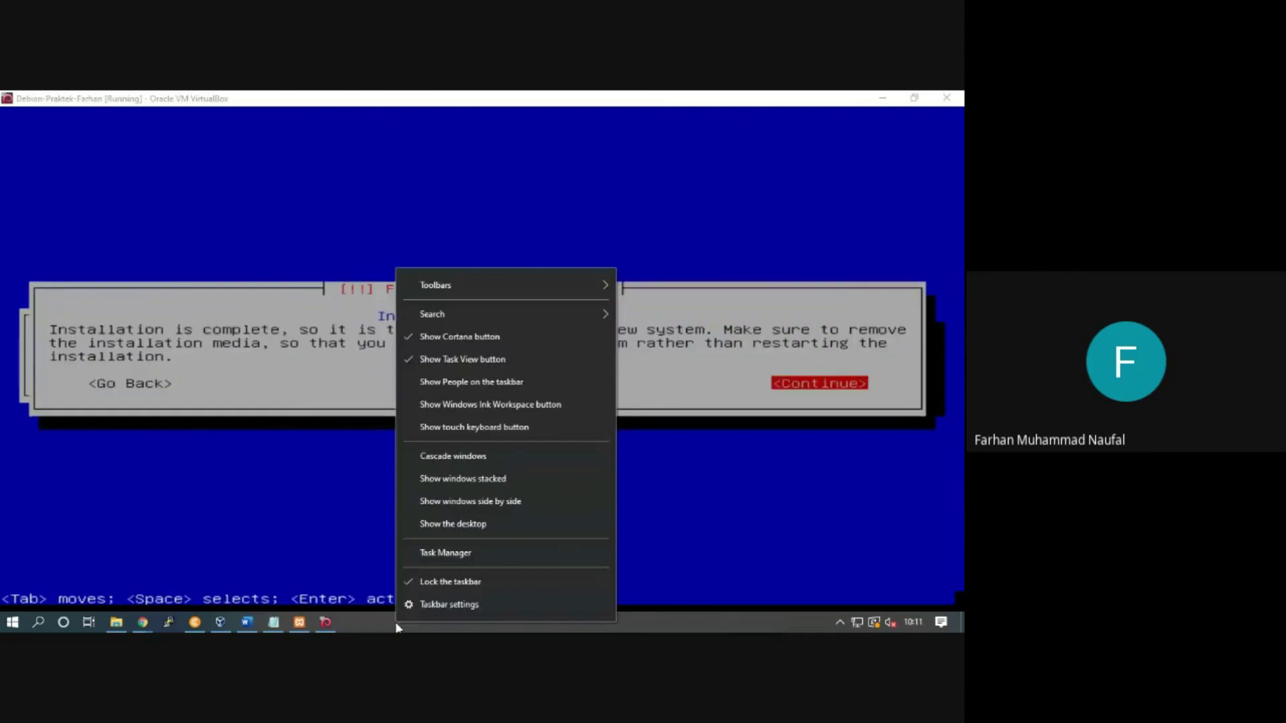
{"action": "left_click", "coordinate": [434, 552]}
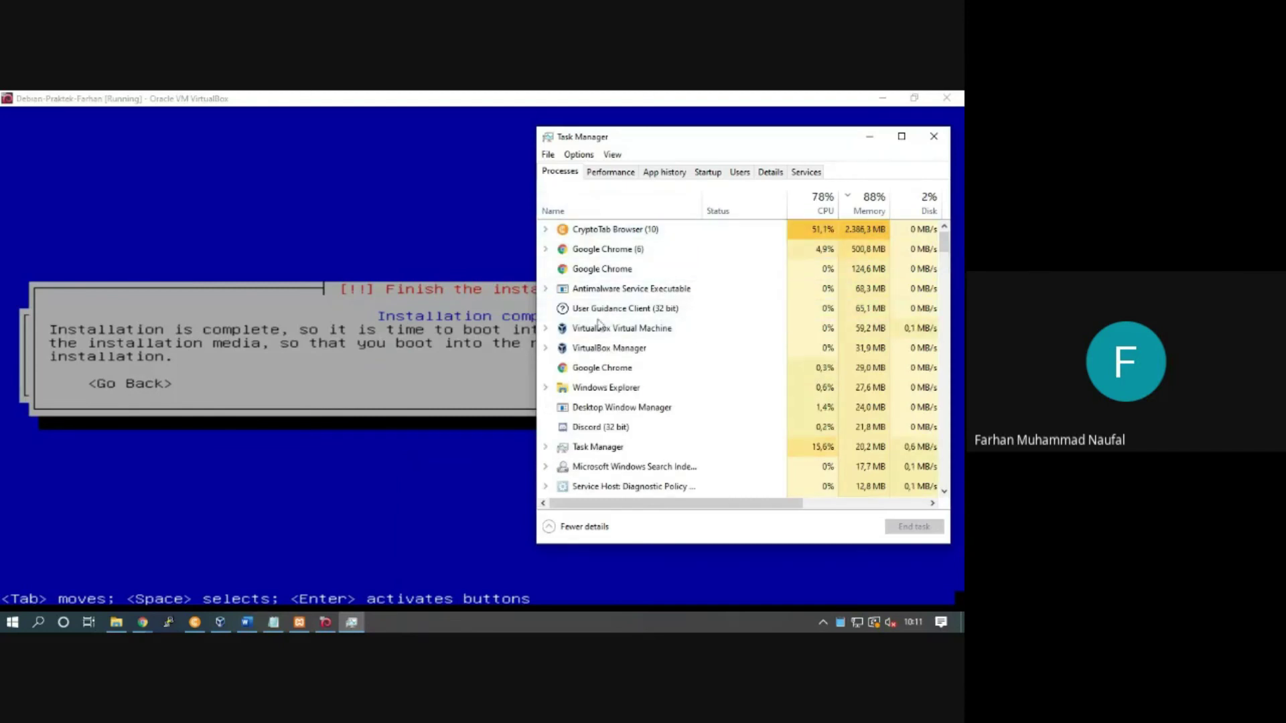
{"action": "left_click_drag", "start_coordinate": [810, 142], "coordinate": [665, 145]}
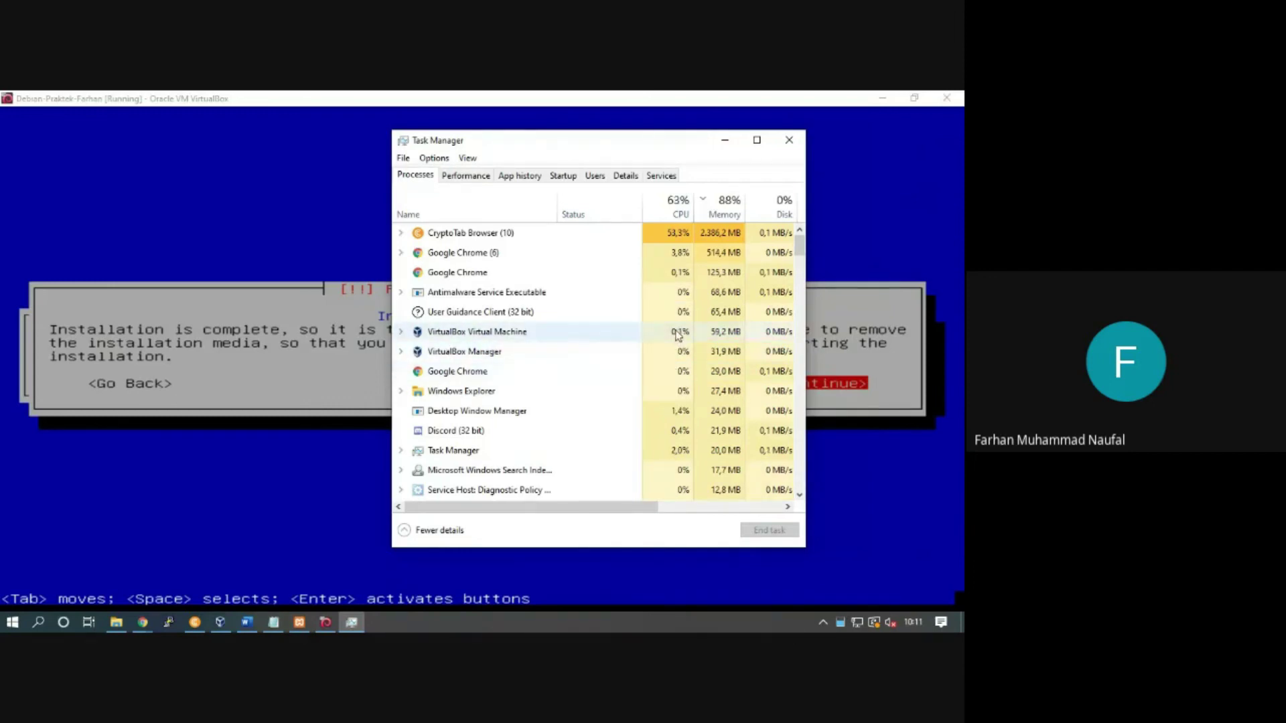
Step: Expand the VirtualBox Manager and Virtual Machine process groups, collapse Manager, then return to the VM
{"action": "left_click", "coordinate": [401, 352]}
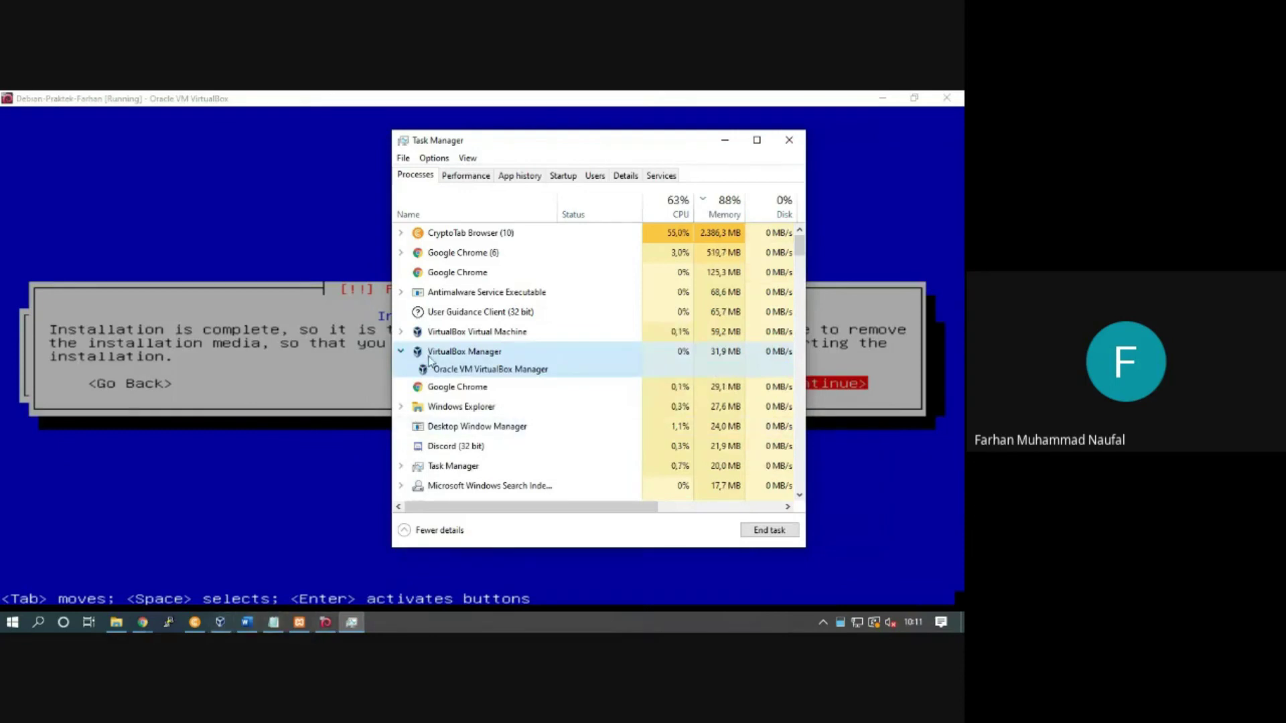
{"action": "left_click", "coordinate": [401, 331]}
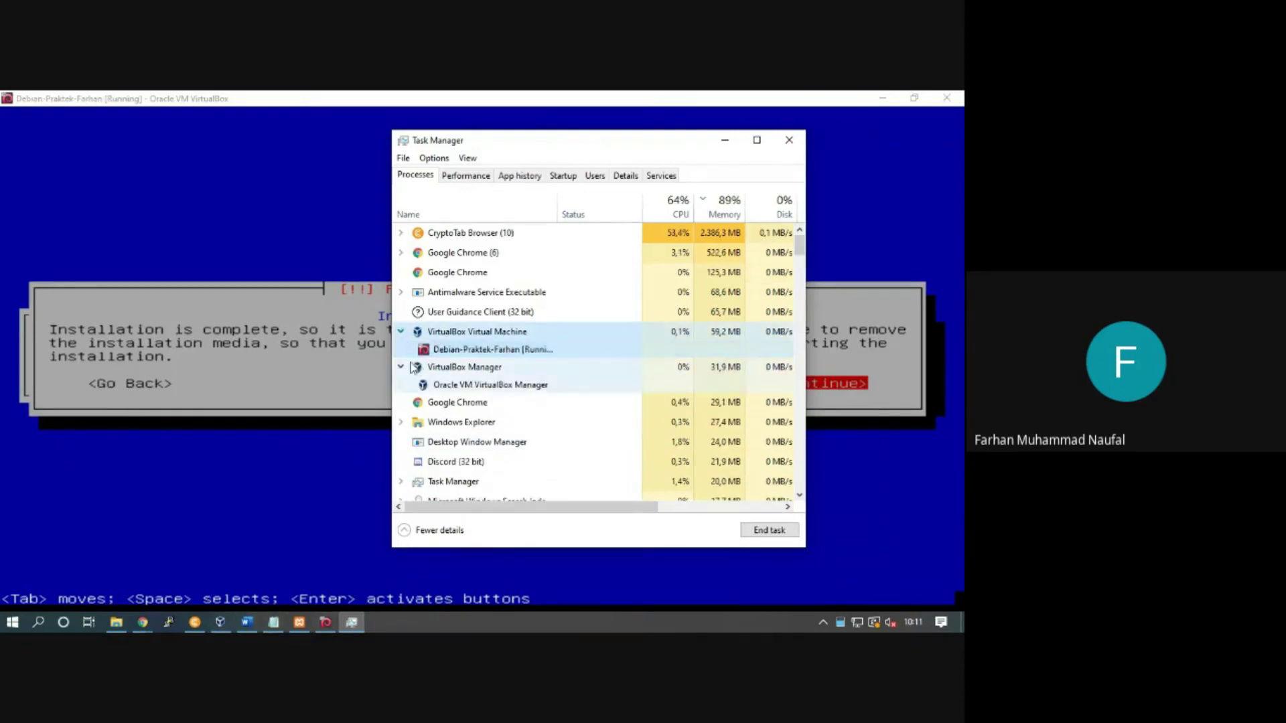
{"action": "left_click", "coordinate": [402, 367]}
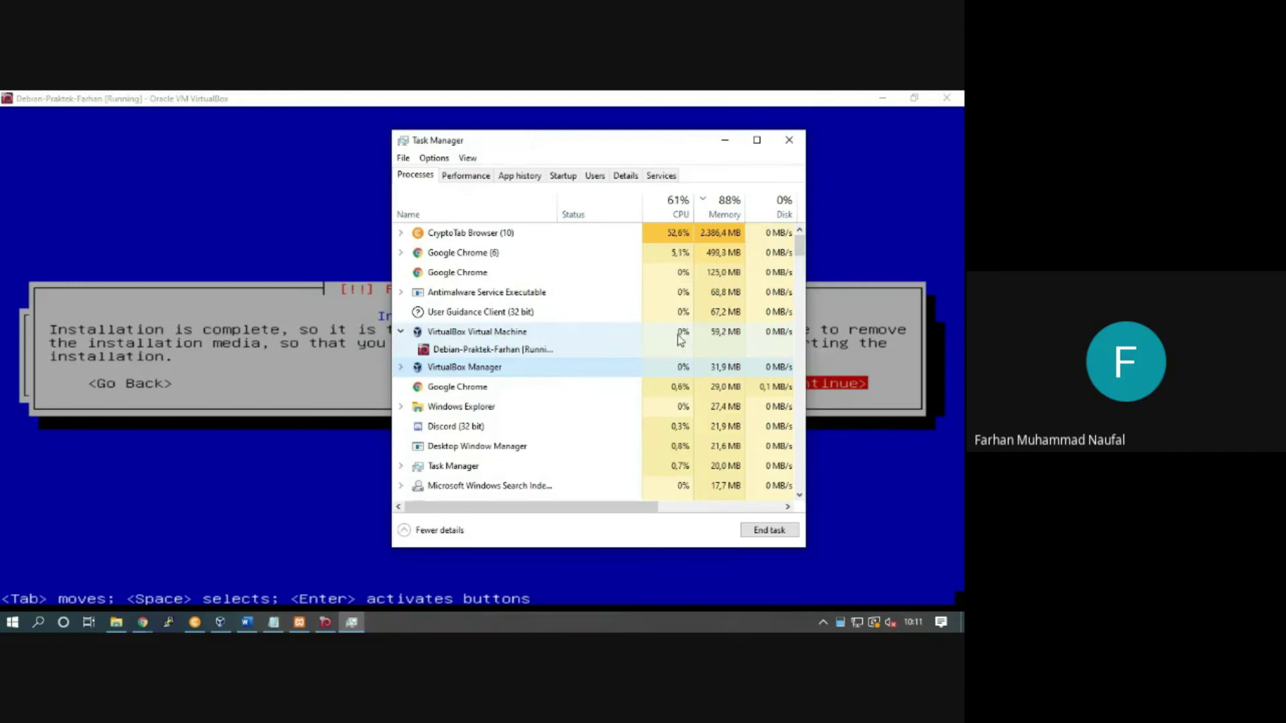
{"action": "left_click", "coordinate": [321, 348]}
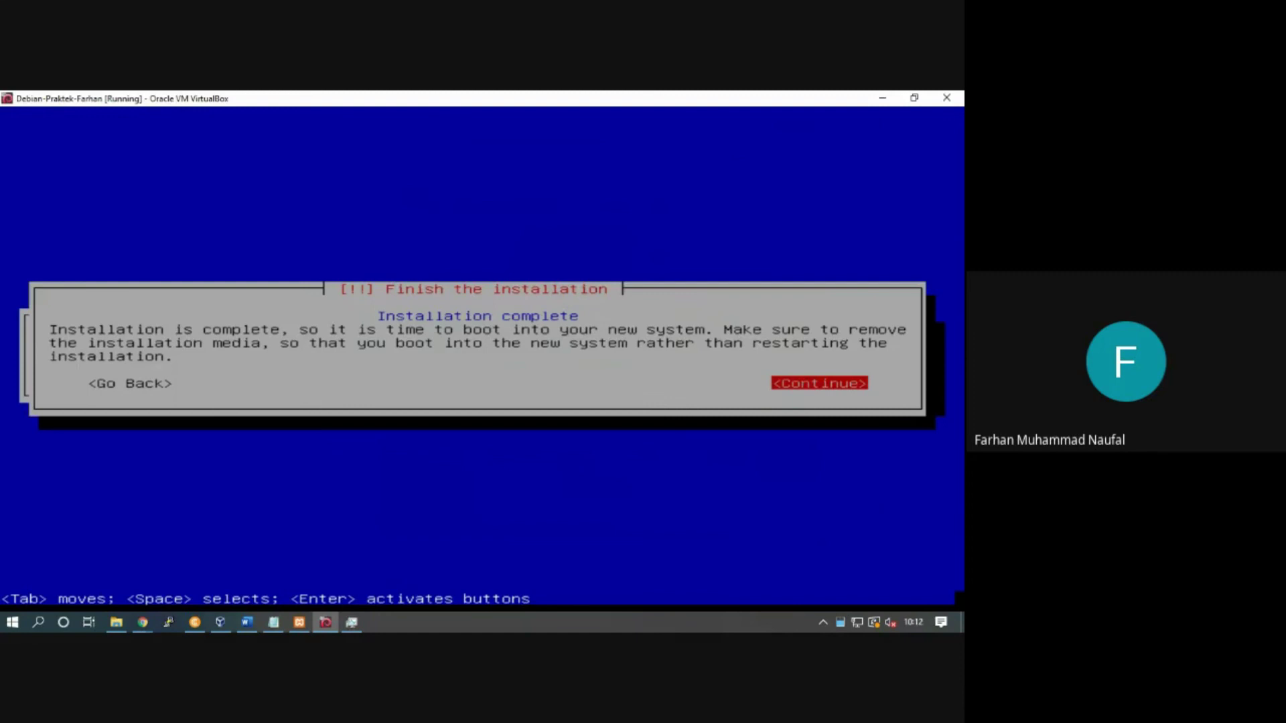
Step: Continue past Installation complete to reboot, then dismiss the mouse pointer integration notice
{"action": "key", "text": "Return"}
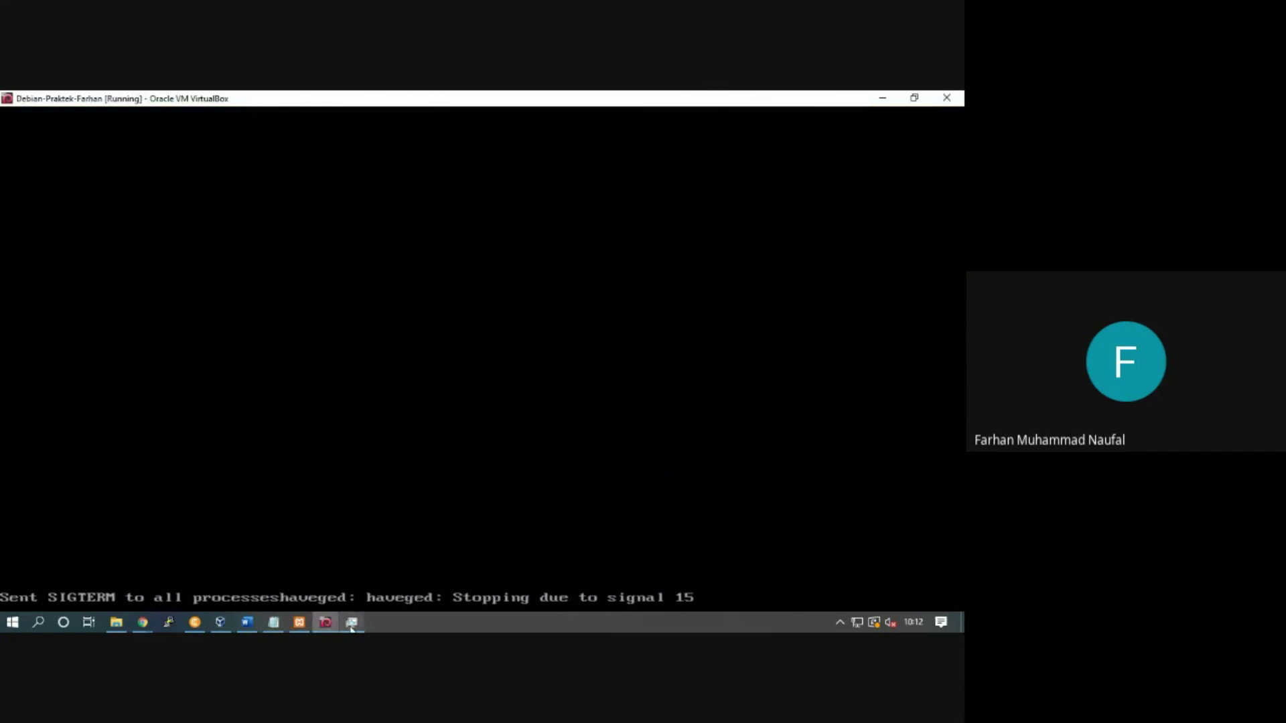
{"action": "left_click", "coordinate": [351, 625]}
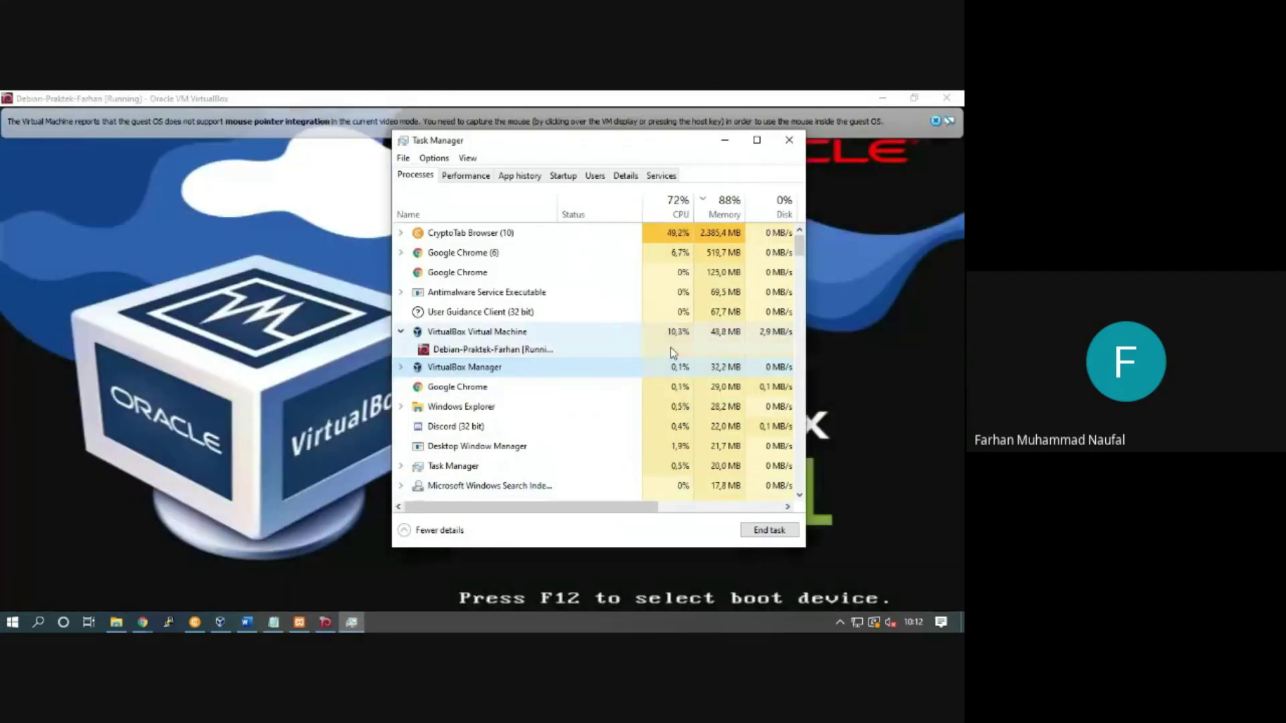
{"action": "left_click", "coordinate": [595, 624]}
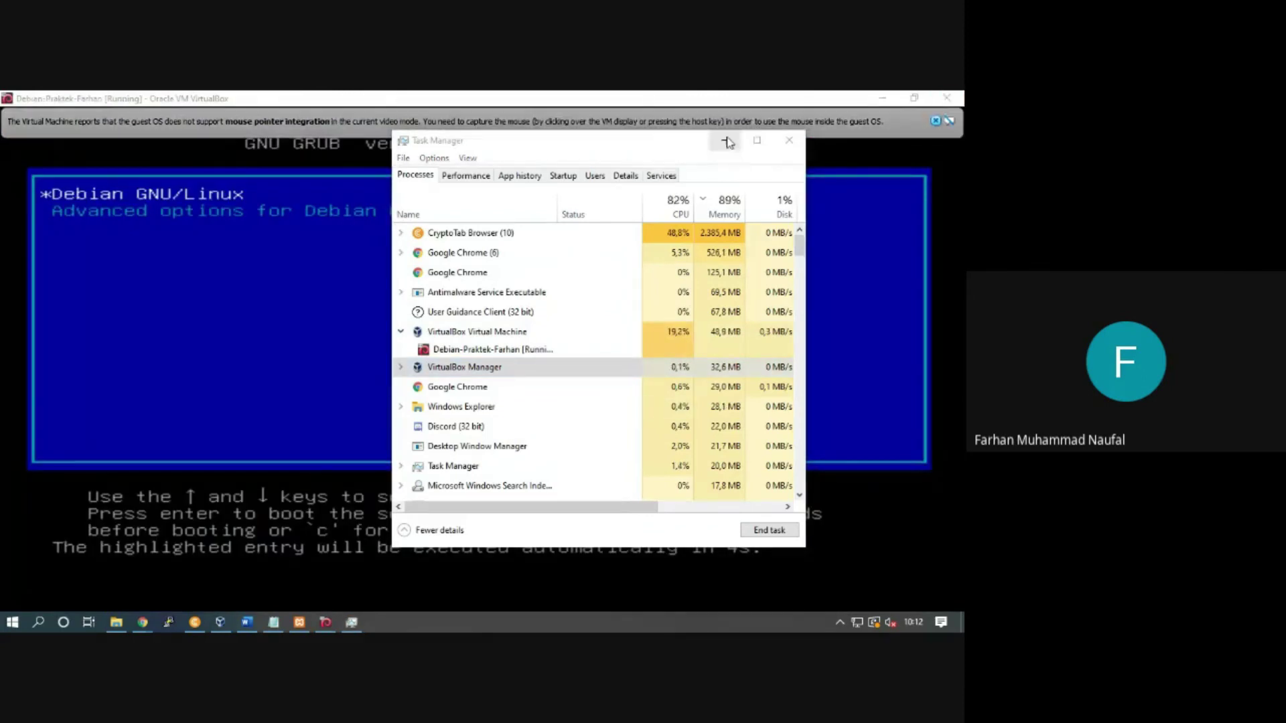
{"action": "left_click", "coordinate": [927, 134]}
{"action": "left_click", "coordinate": [935, 121]}
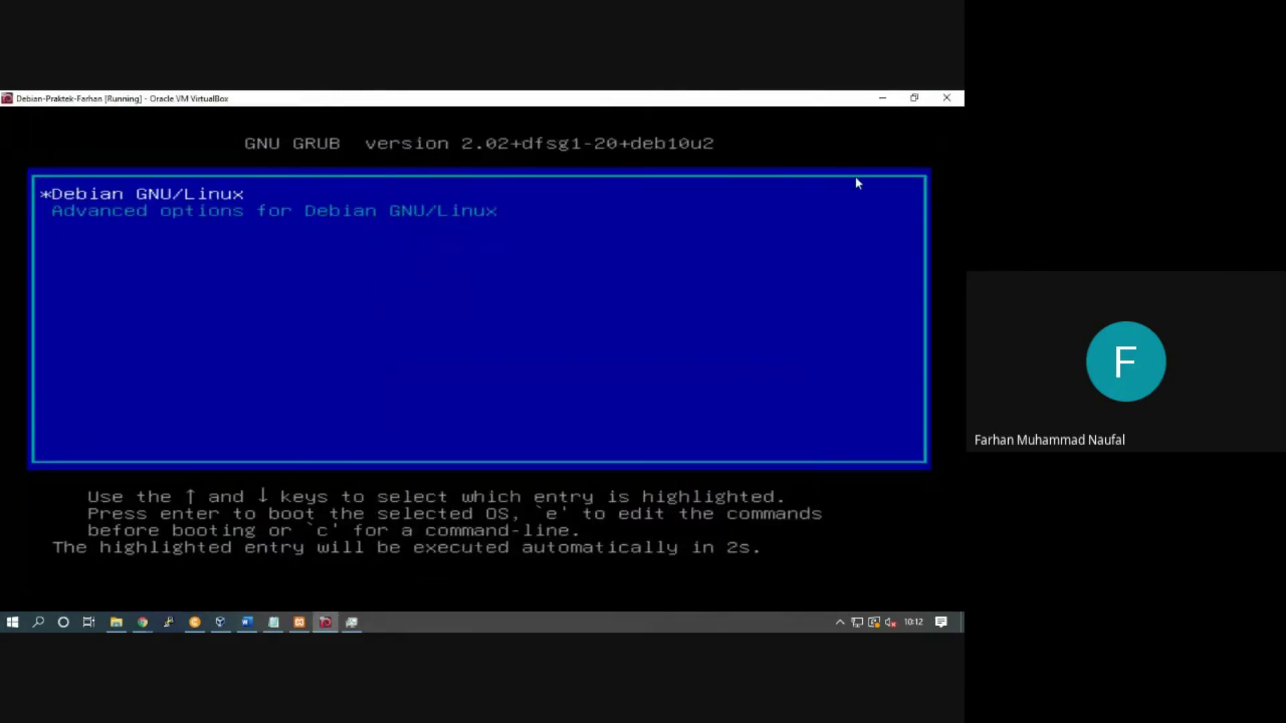
Step: Stop the GRUB countdown and boot the Debian GNU/Linux entry
{"action": "key", "text": "Down"}
{"action": "key", "text": "Up"}
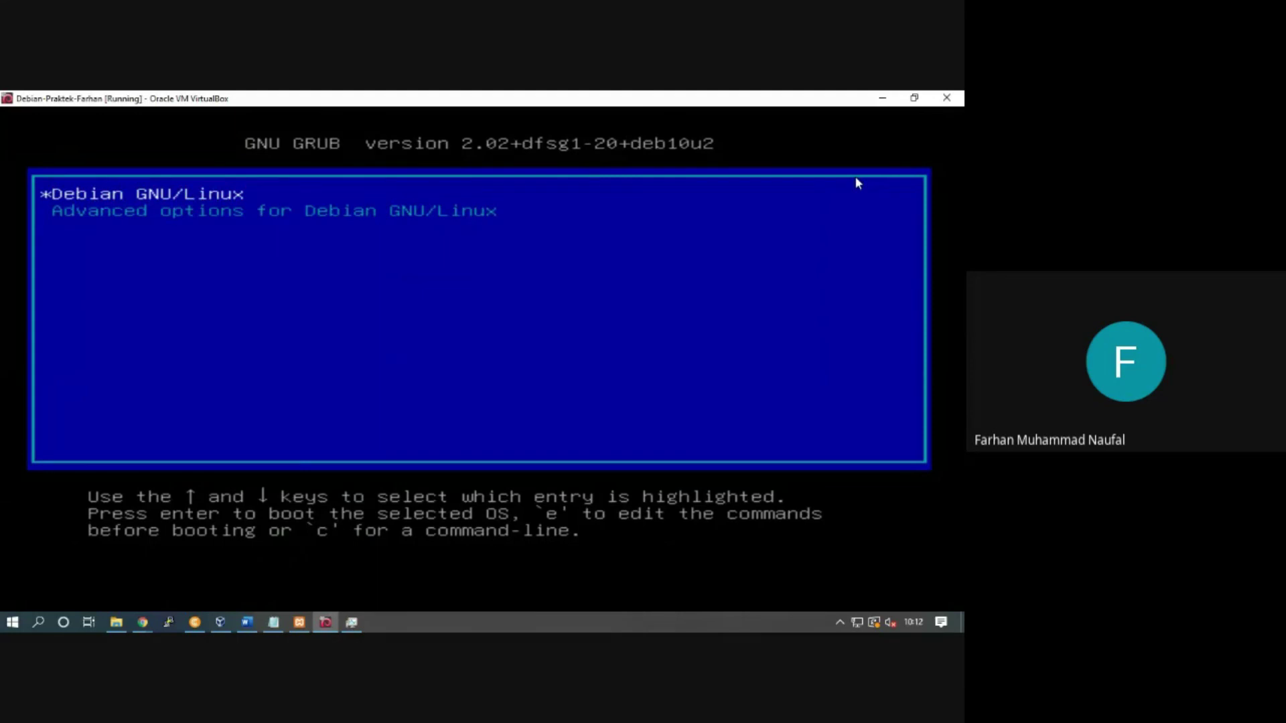
{"action": "key", "text": "Return"}
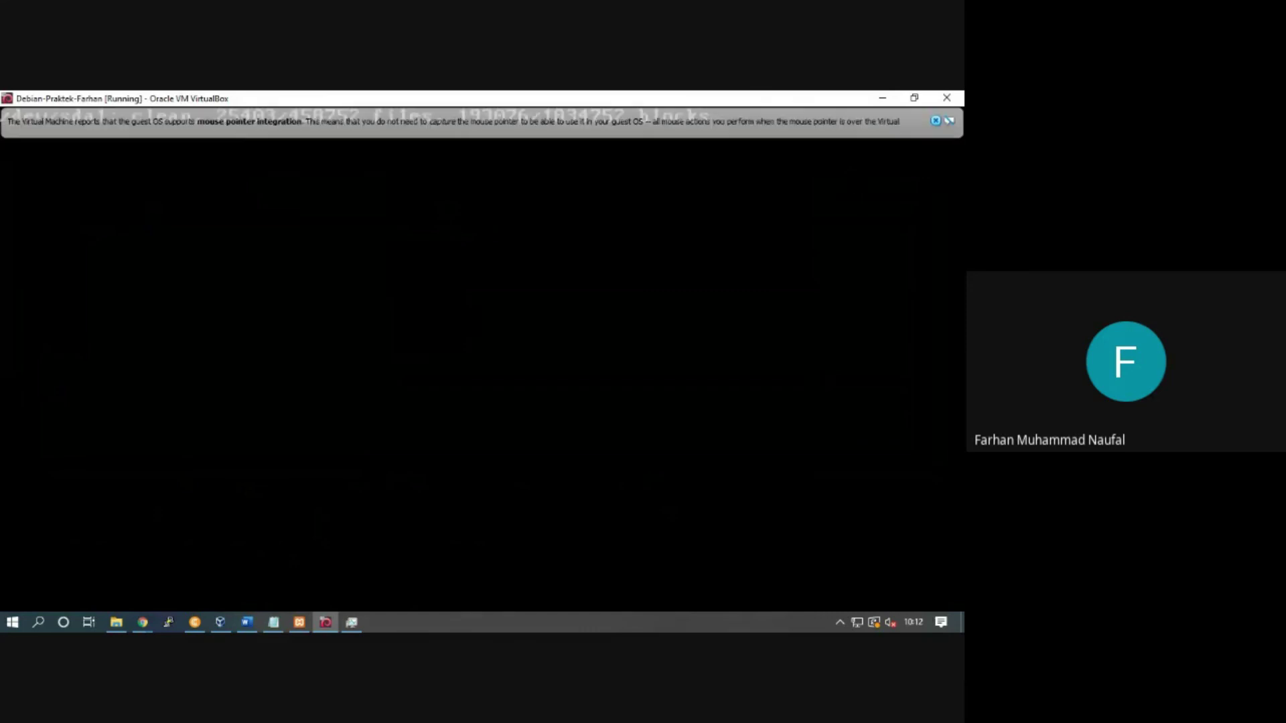
Step: Dismiss the mouse integration notice and enter root as the console login name
{"action": "left_click", "coordinate": [936, 121]}
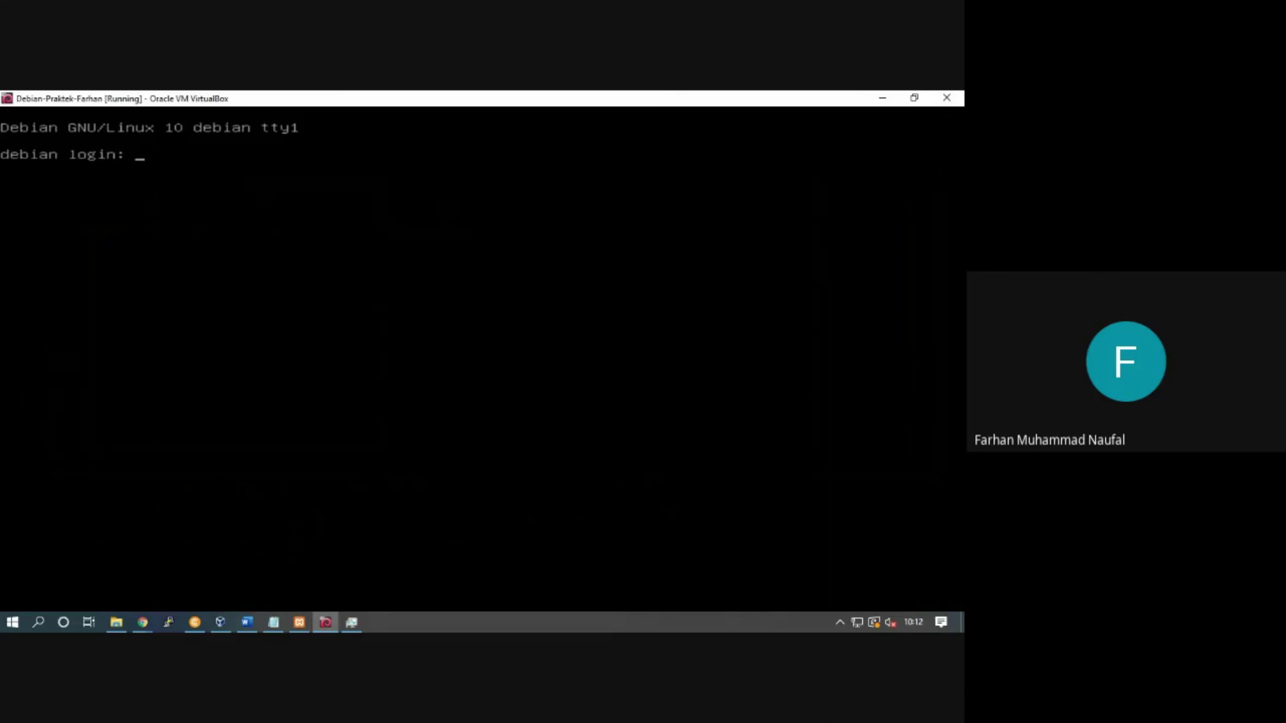
{"action": "type", "text": "root"}
{"action": "key", "text": "Return"}
{"action": "key", "text": "Return"}
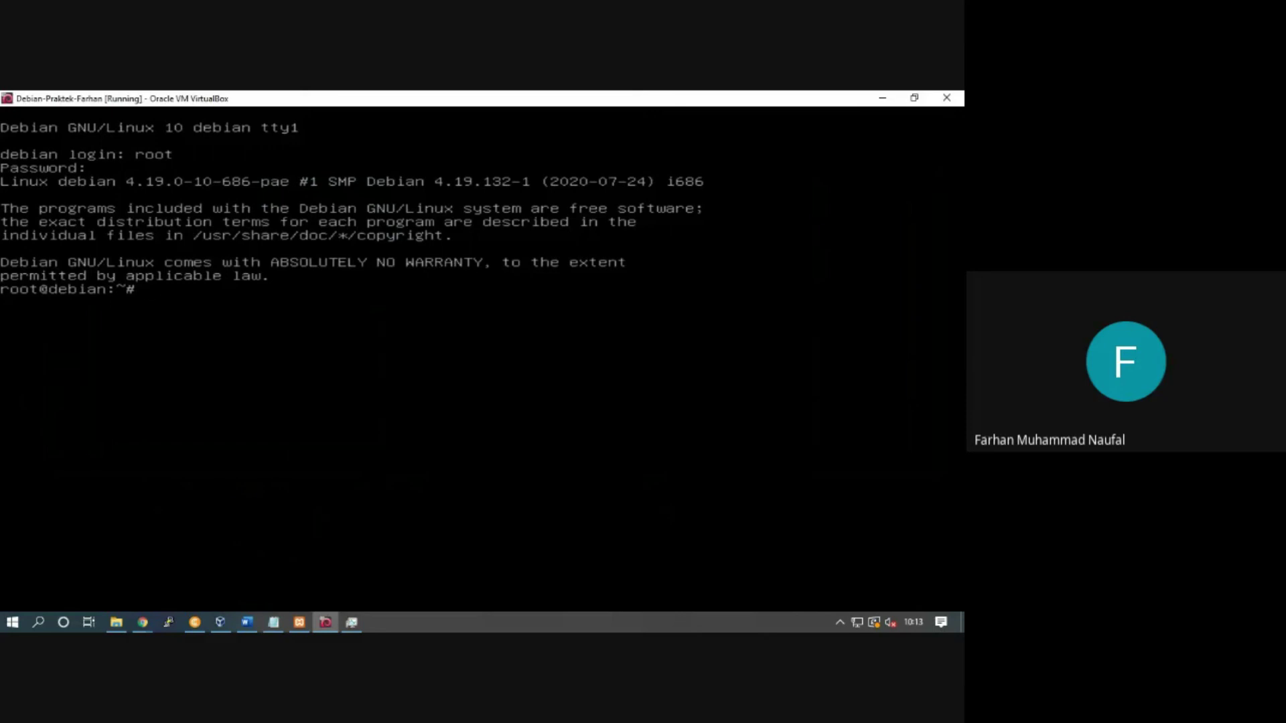
Step: Exit the root session and log in as the regular user account
{"action": "key", "text": "Return"}
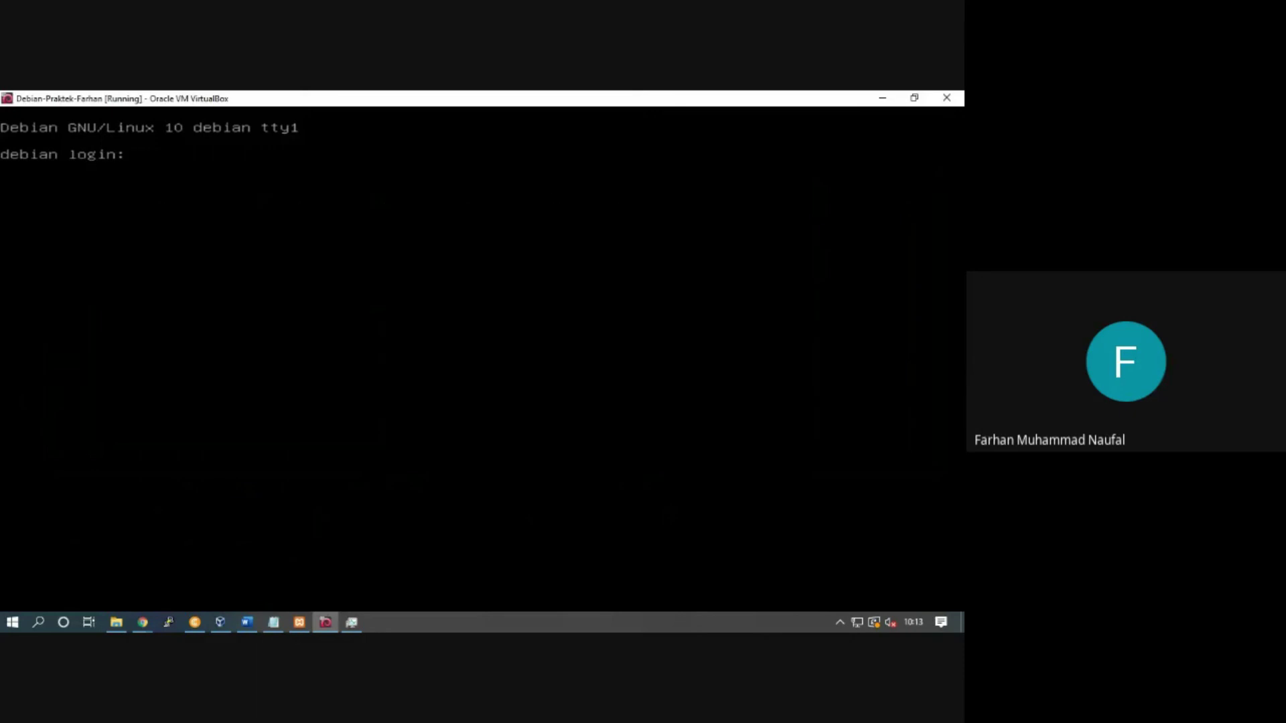
{"action": "key", "text": "Return"}
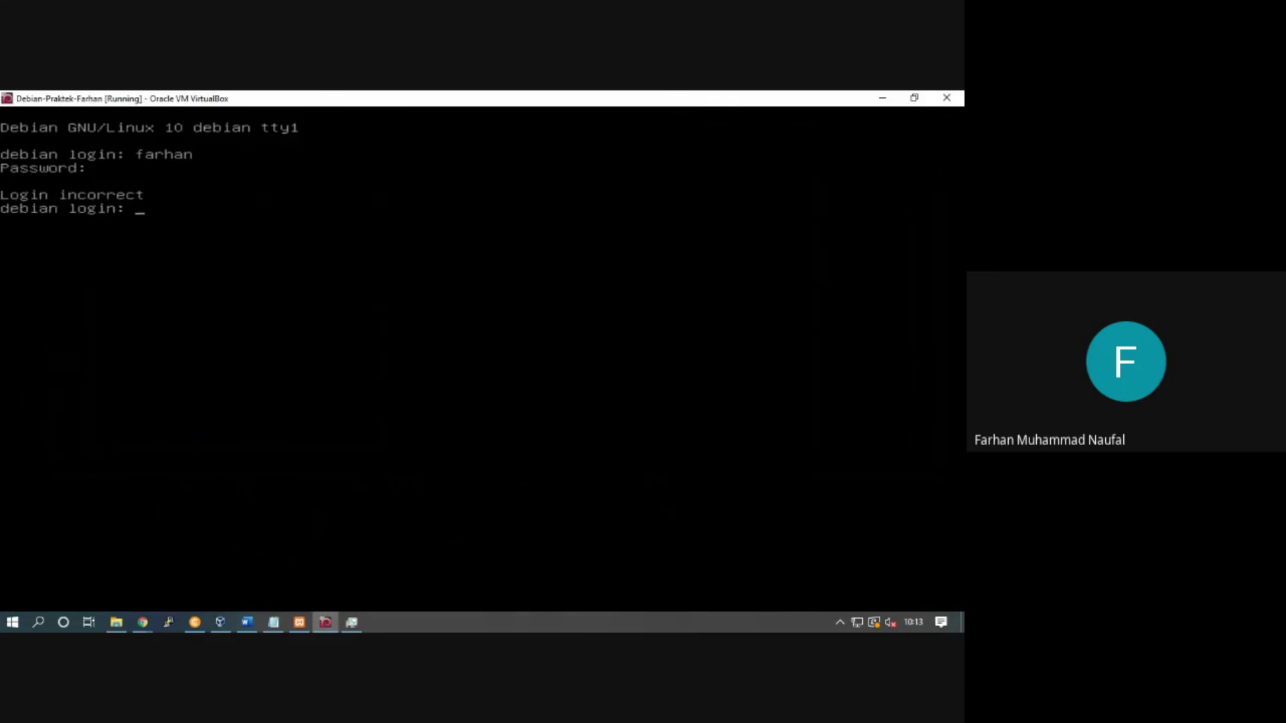
{"action": "key", "text": "Return"}
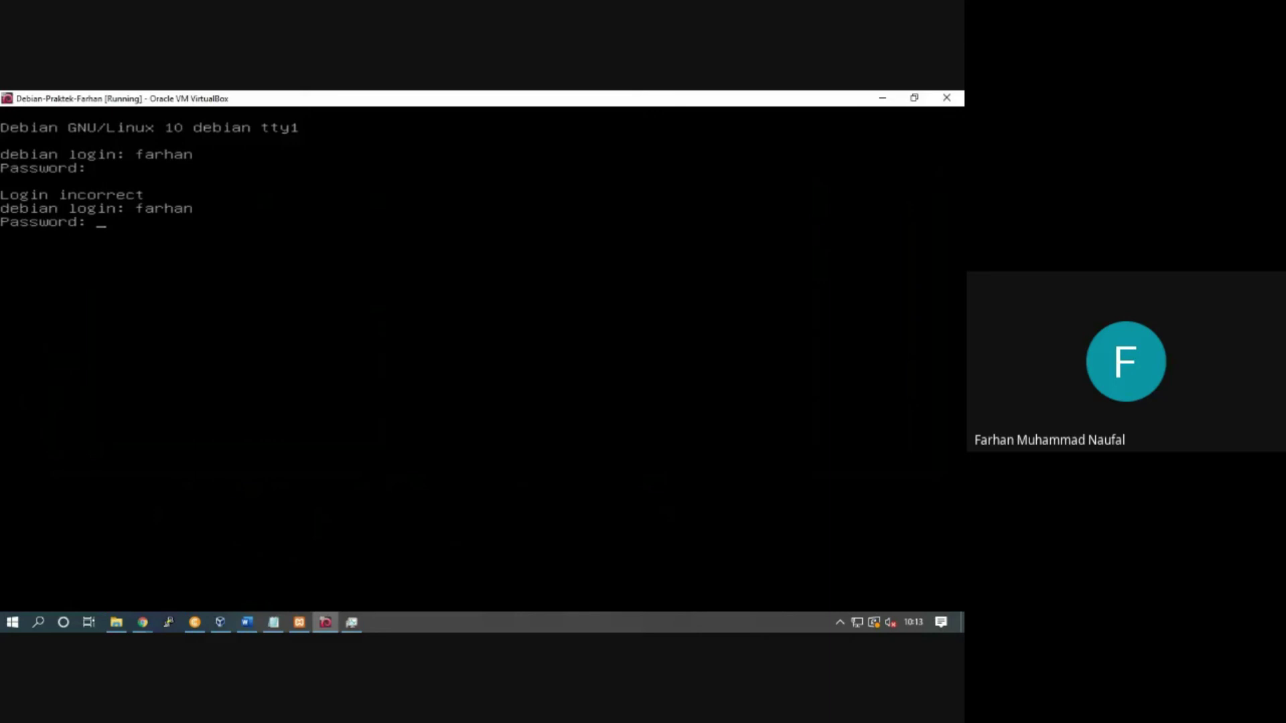
{"action": "key", "text": "Return"}
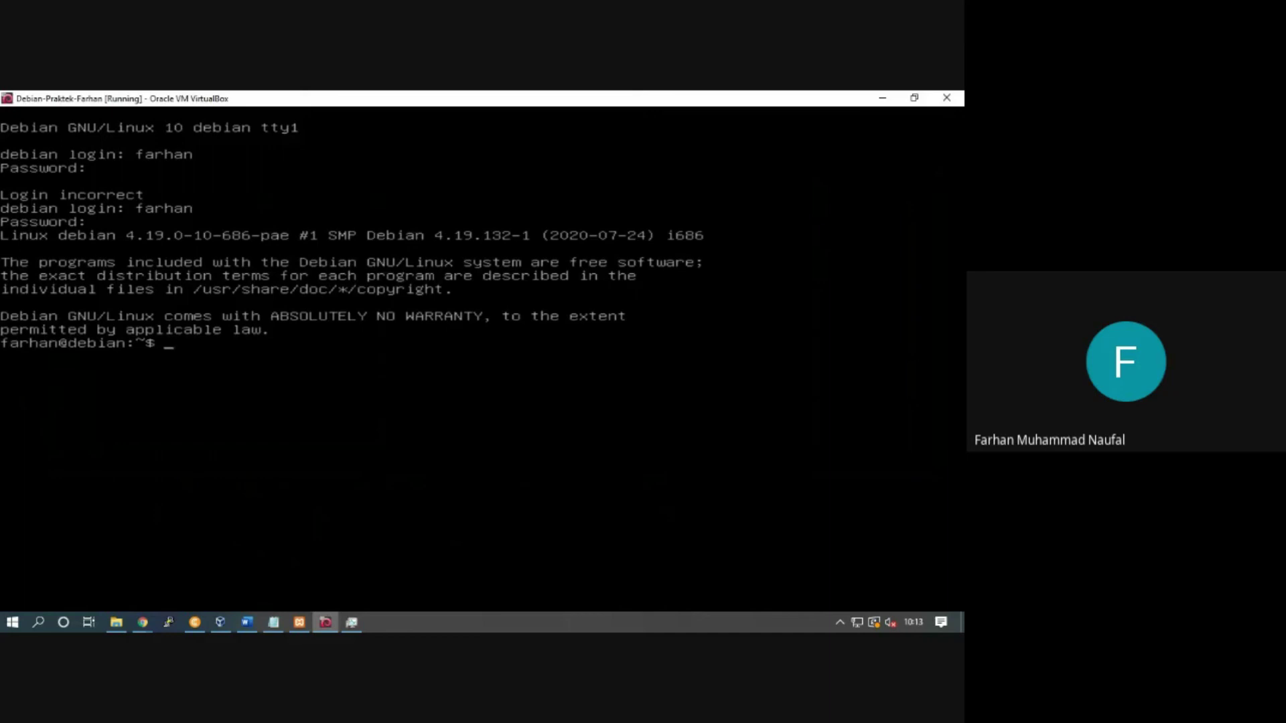
Step: Switch to root with the su command
{"action": "type", "text": "su"}
{"action": "key", "text": "Return"}
{"action": "key", "text": "Return"}
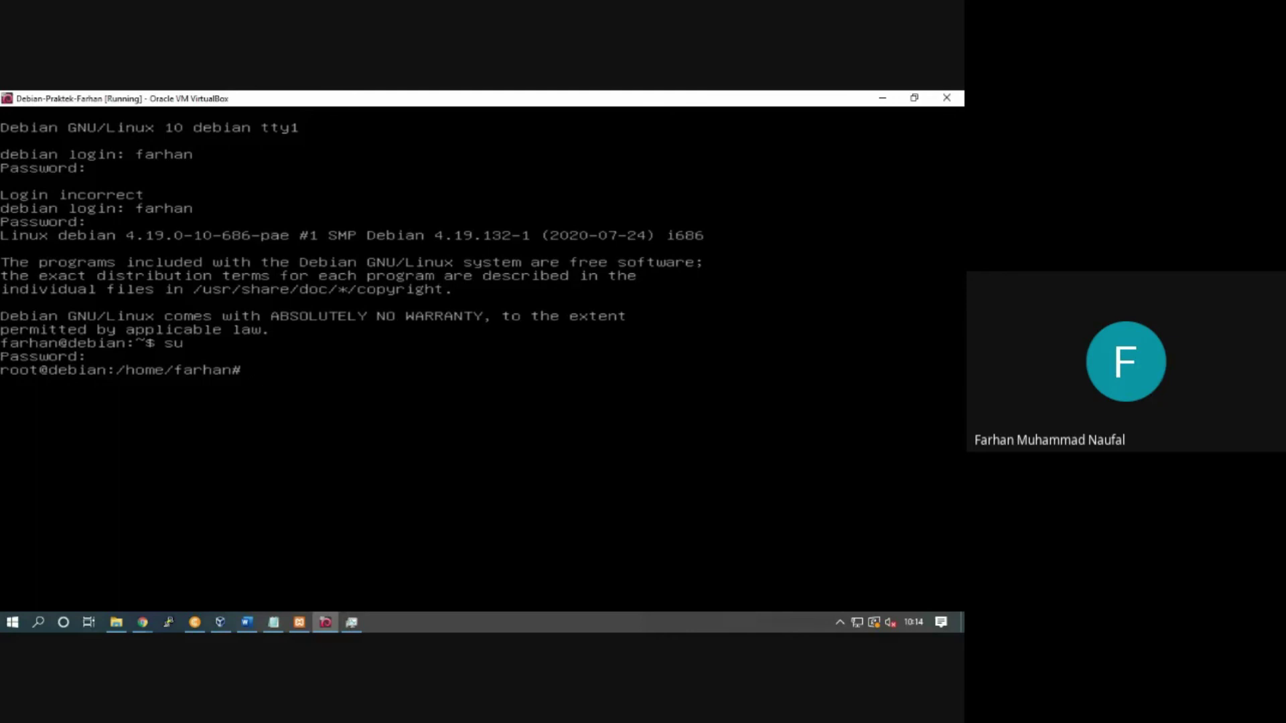
{"action": "left_click", "coordinate": [143, 622]}
Step: Bring the Google Meet call forward and choose to stop recording from its options menu
{"action": "left_click", "coordinate": [97, 580]}
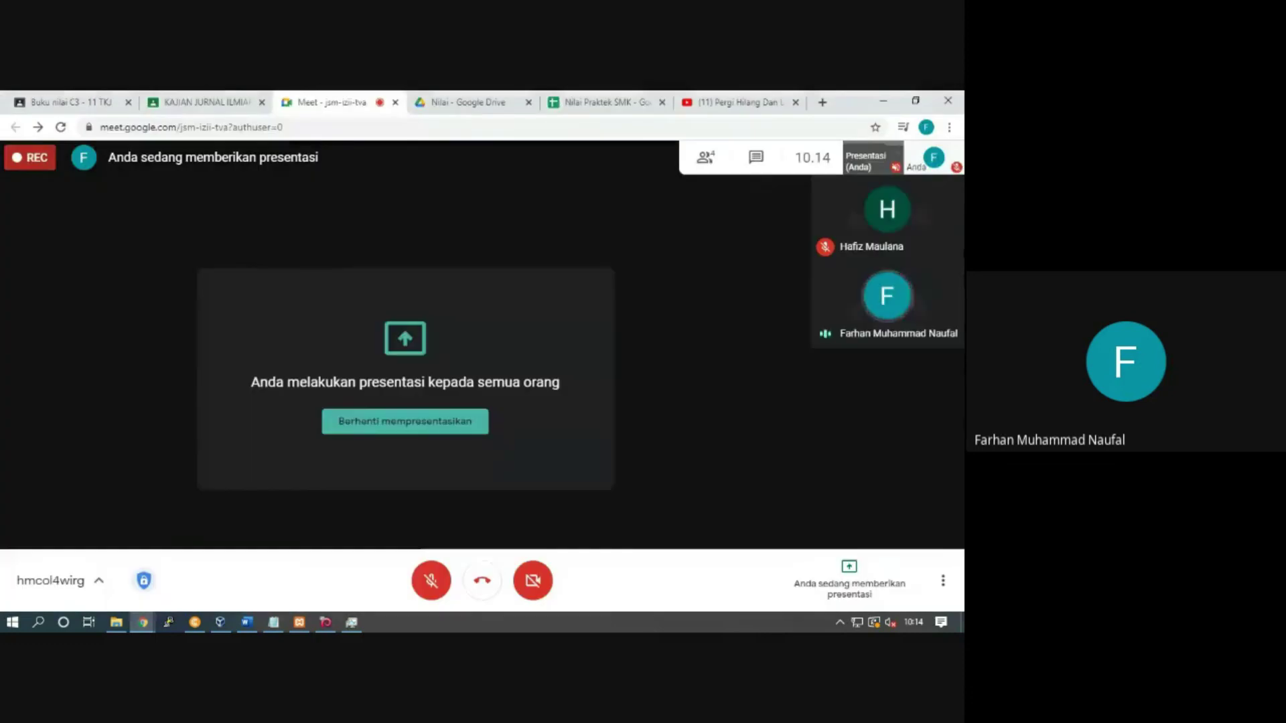
{"action": "left_click", "coordinate": [943, 581]}
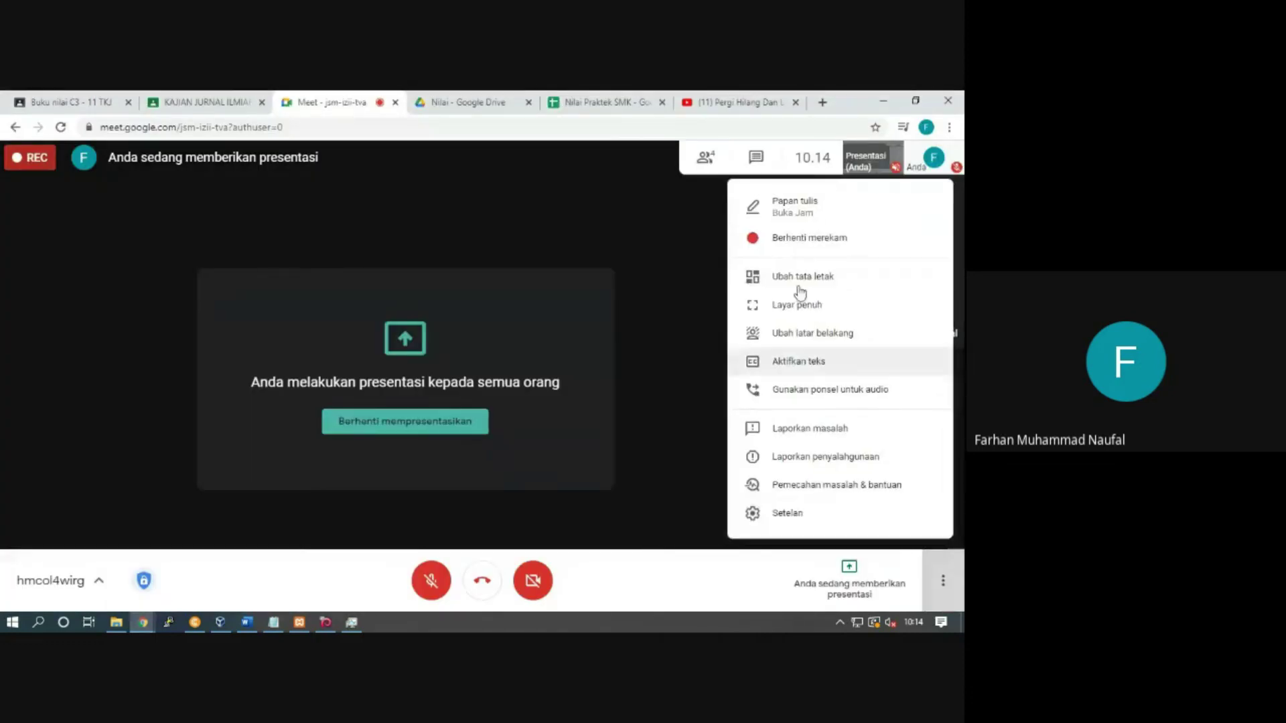
{"action": "left_click", "coordinate": [783, 240]}
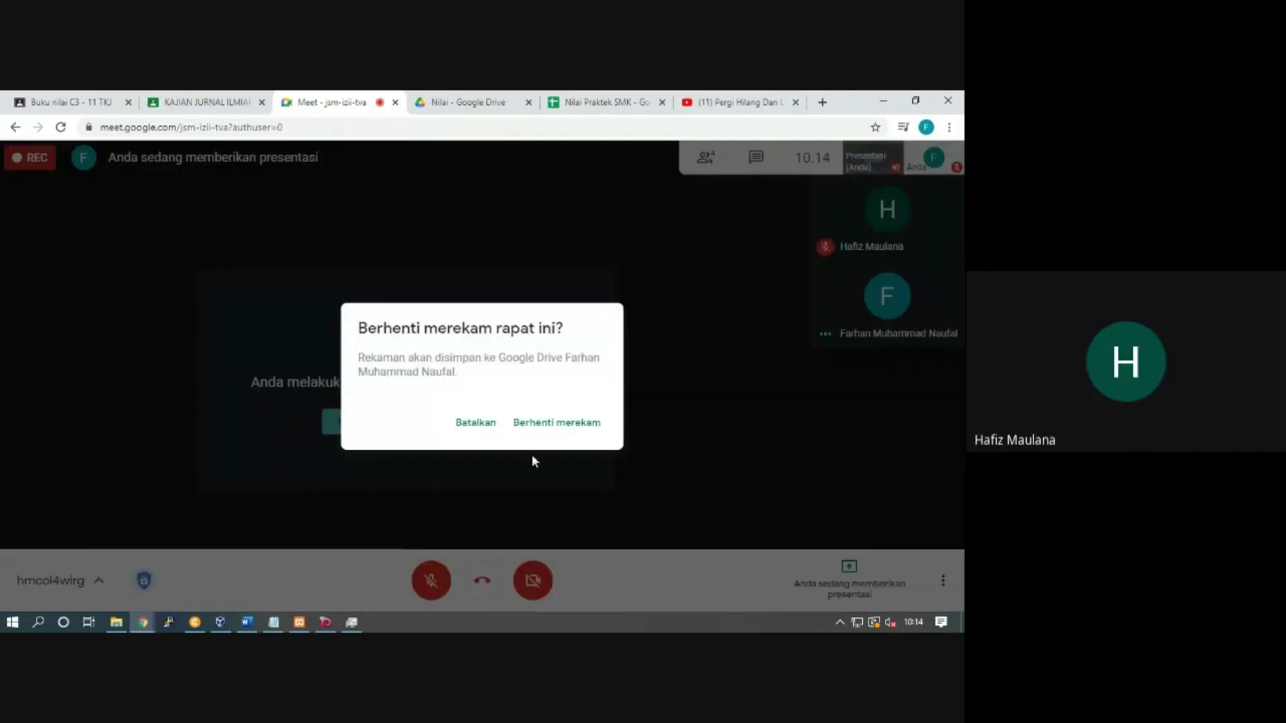